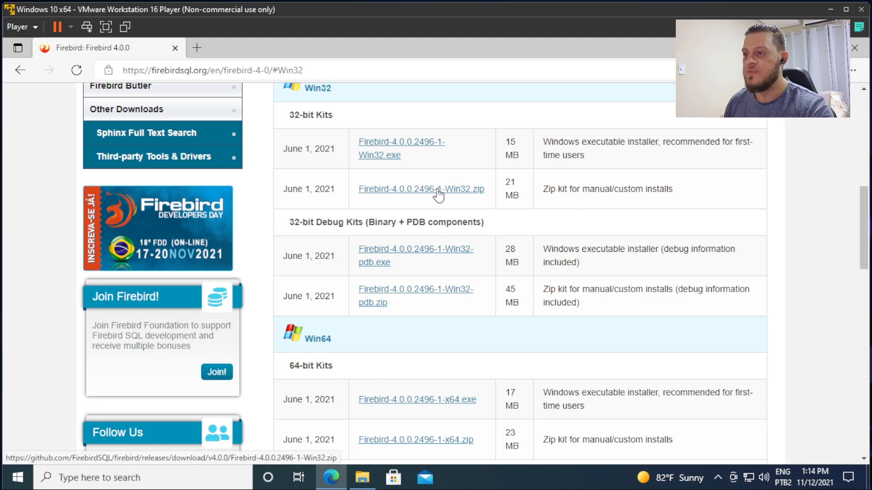
# - Look over the Win64 kits on the Firebird download page and switch to the Embed folder in File Explorer
pyautogui.scroll(-3, 439, 196)
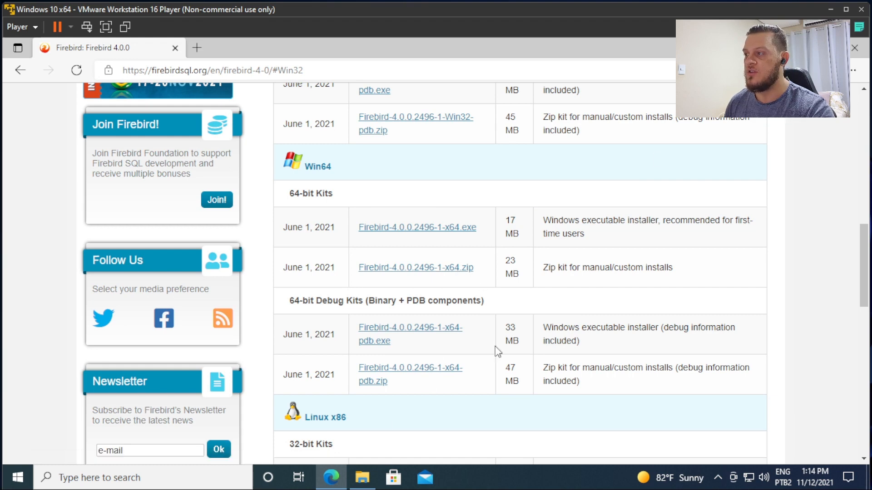
pyautogui.click(797, 48)
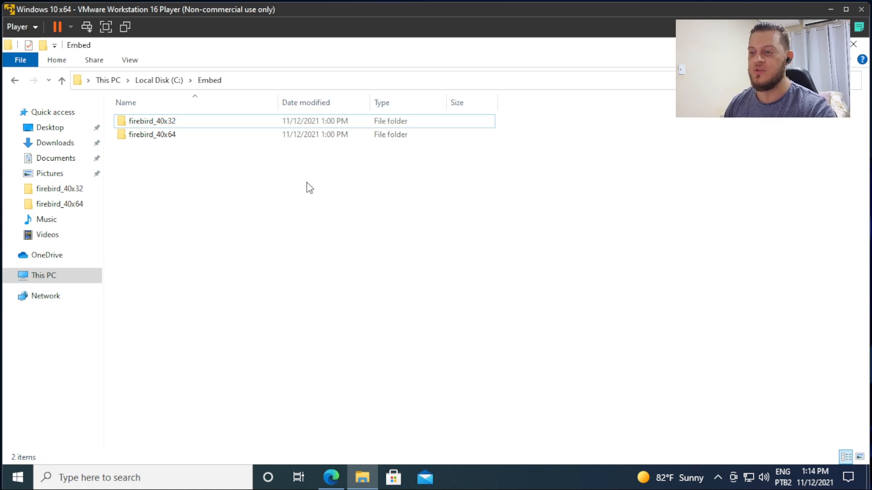
pyautogui.click(167, 122)
pyautogui.click(160, 122)
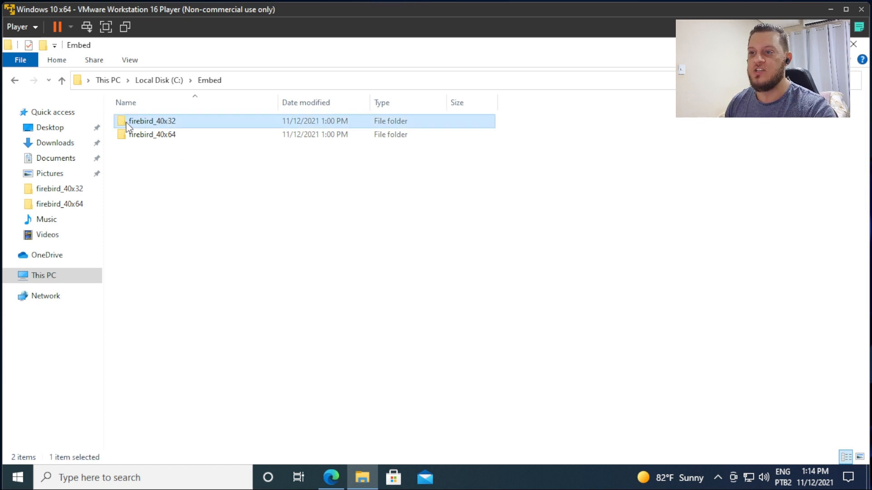
pyautogui.click(164, 136)
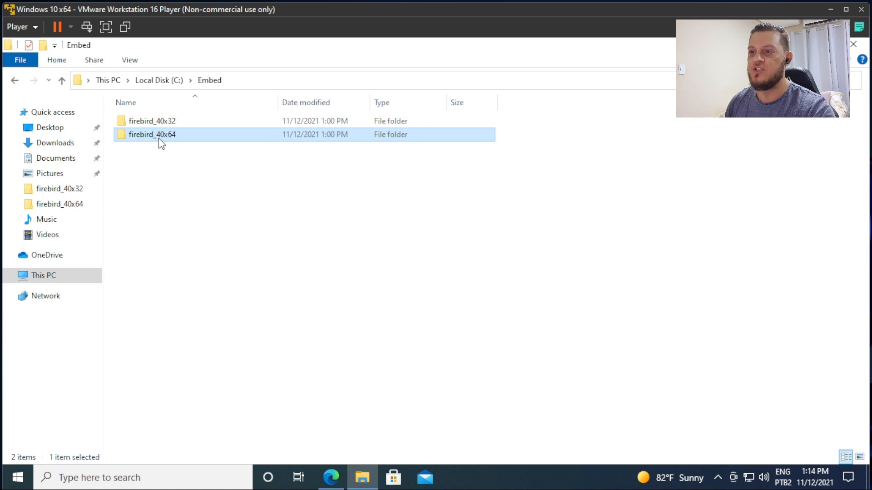
# - Check the downloaded zip kits inside the firebird_40x32 and firebird_40x64 folders, returning to the Embed folder
pyautogui.doubleClick(168, 124)
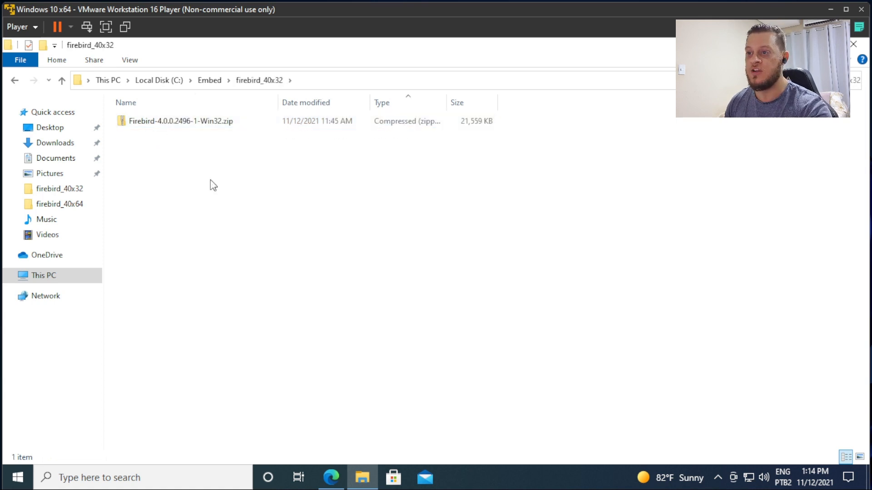
pyautogui.click(202, 124)
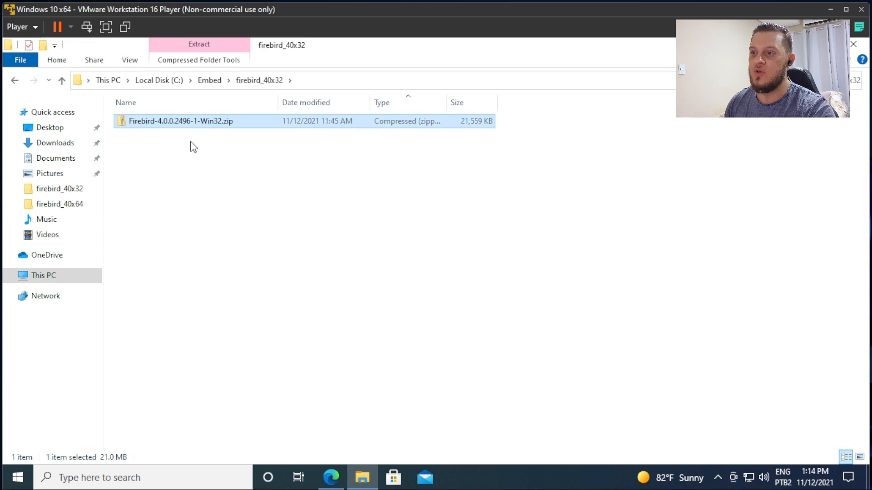
pyautogui.click(211, 181)
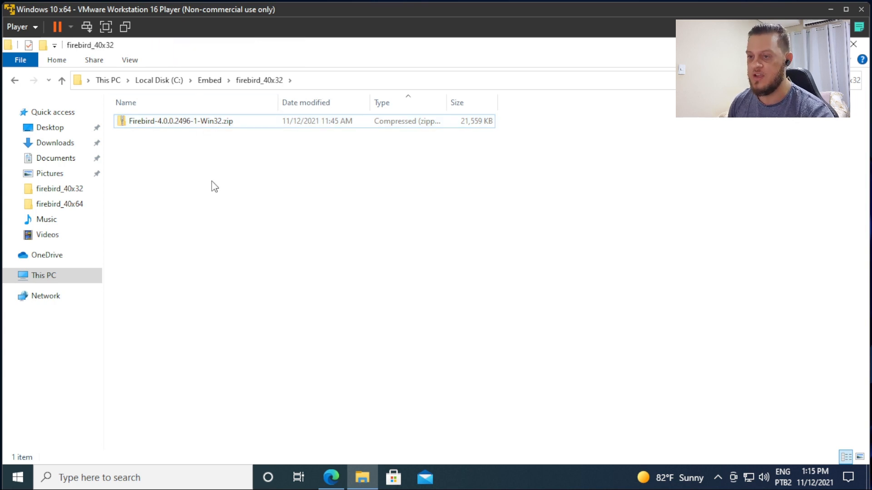
pyautogui.hotkey('alt', 'Up')
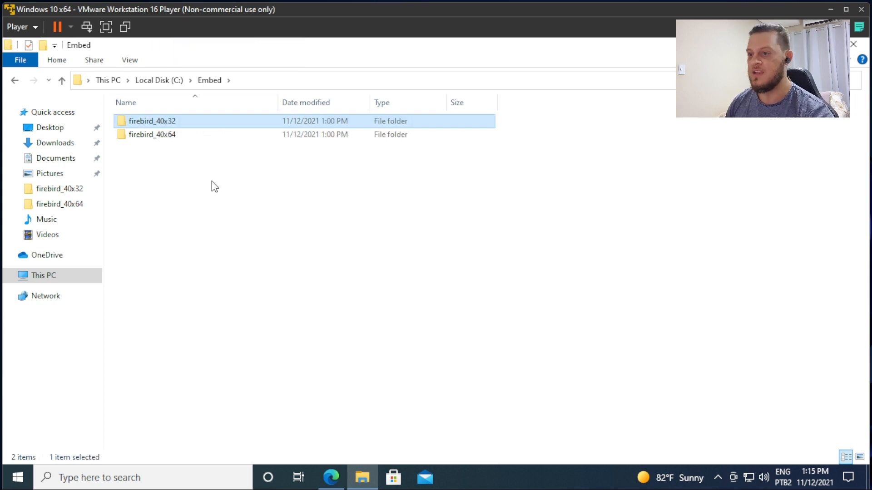
pyautogui.doubleClick(150, 137)
pyautogui.click(210, 123)
pyautogui.click(207, 145)
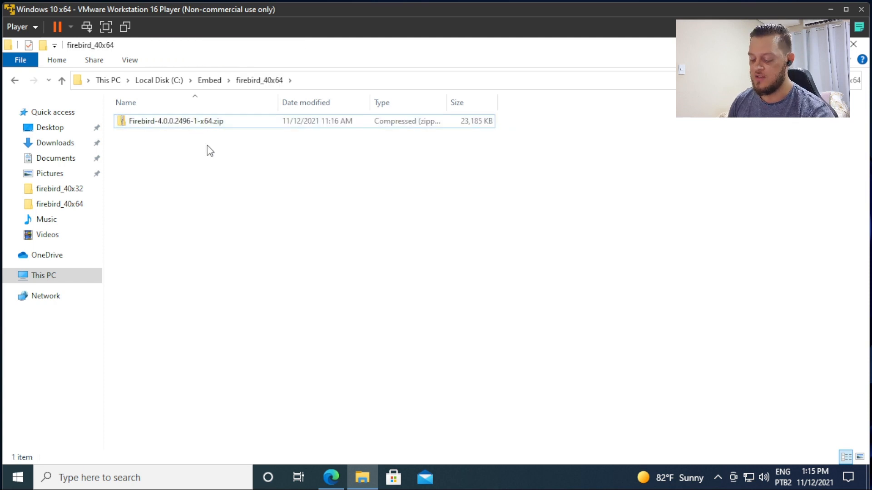
pyautogui.hotkey('alt', 'Up')
pyautogui.click(182, 127)
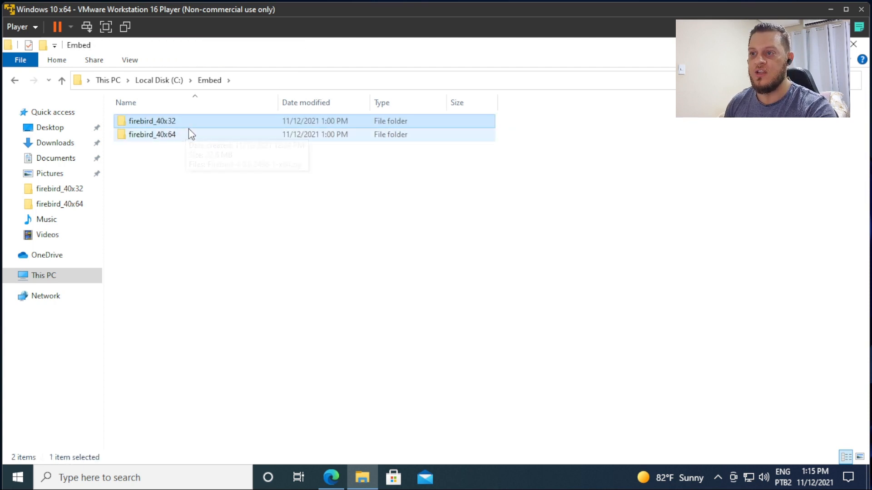
# - Copy all contents of Firebird-4.0.0.2496-1-Win32.zip into the firebird_40x32 folder
pyautogui.doubleClick(169, 120)
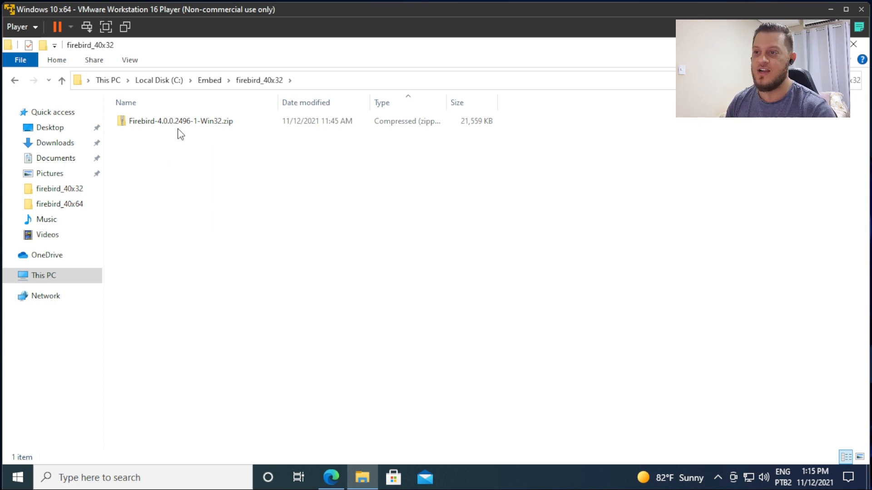
pyautogui.doubleClick(184, 122)
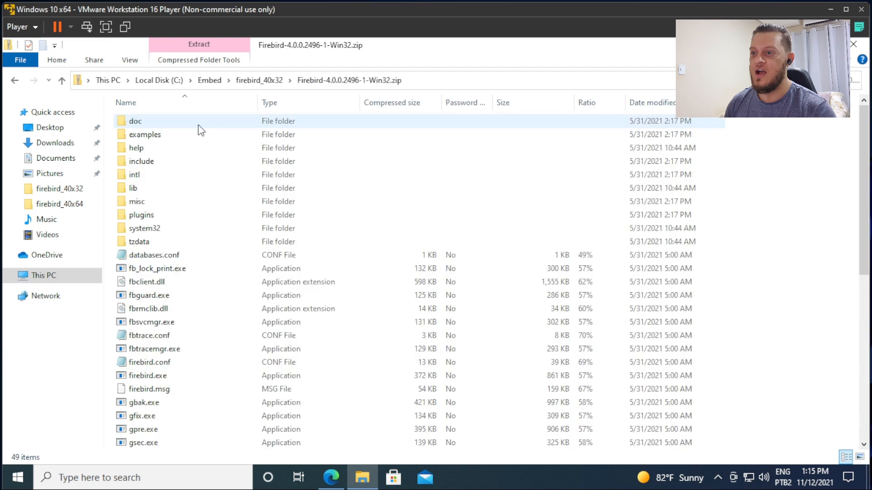
pyautogui.click(160, 127)
pyautogui.hotkey('ctrl', 'a')
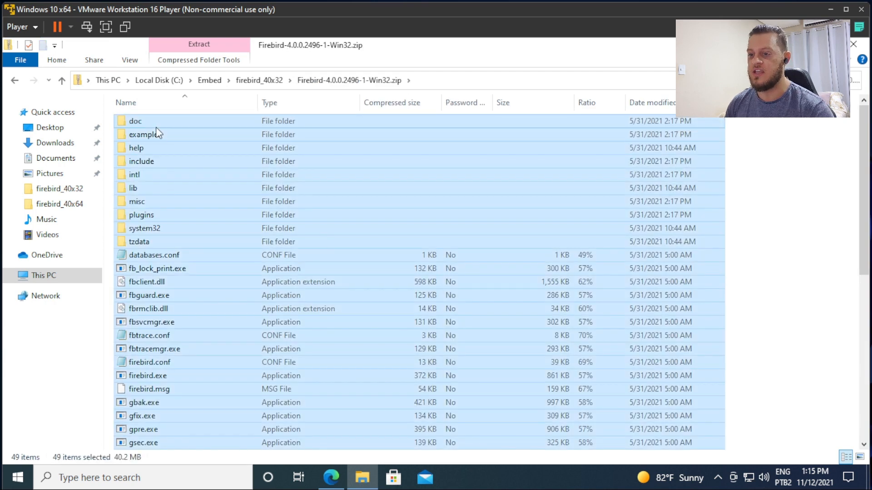
pyautogui.hotkey('alt', 'Up')
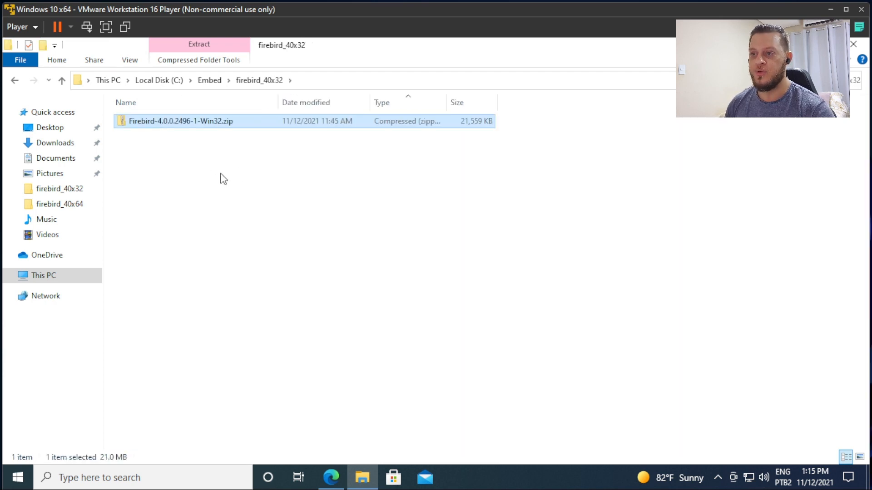
pyautogui.click(222, 178)
pyautogui.hotkey('ctrl', 'v')
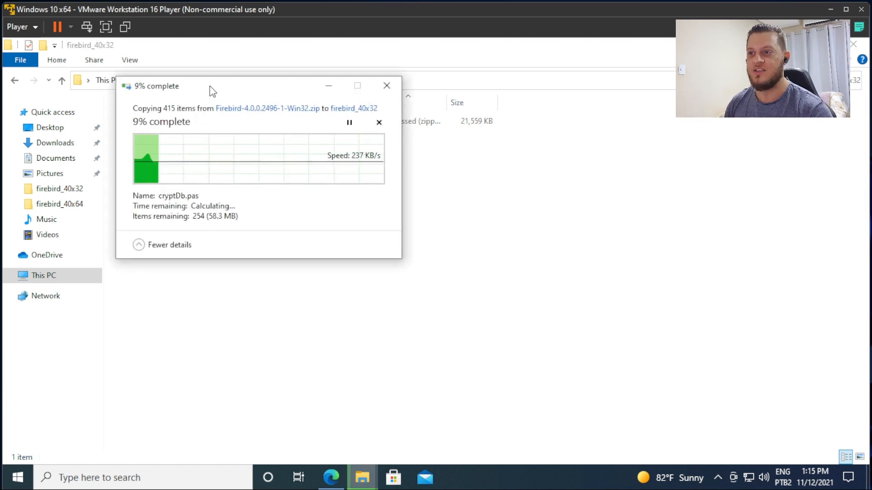
pyautogui.moveTo(210, 90); pyautogui.dragTo(296, 159)
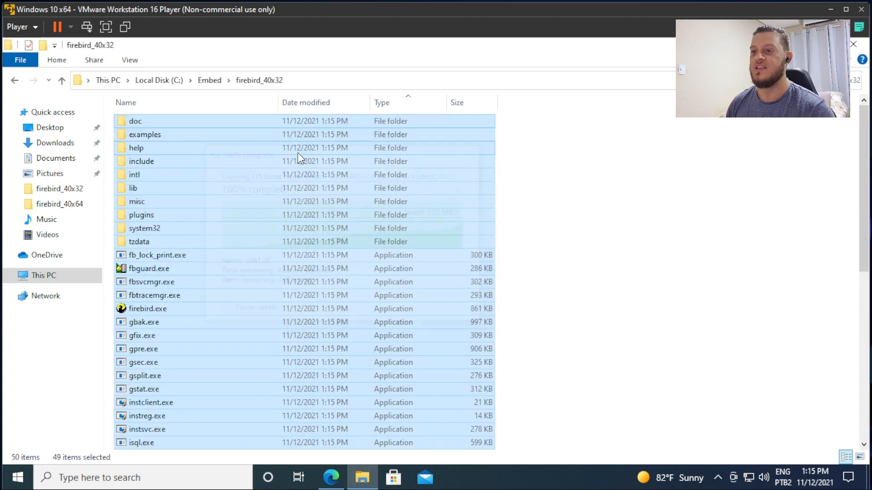
pyautogui.click(566, 204)
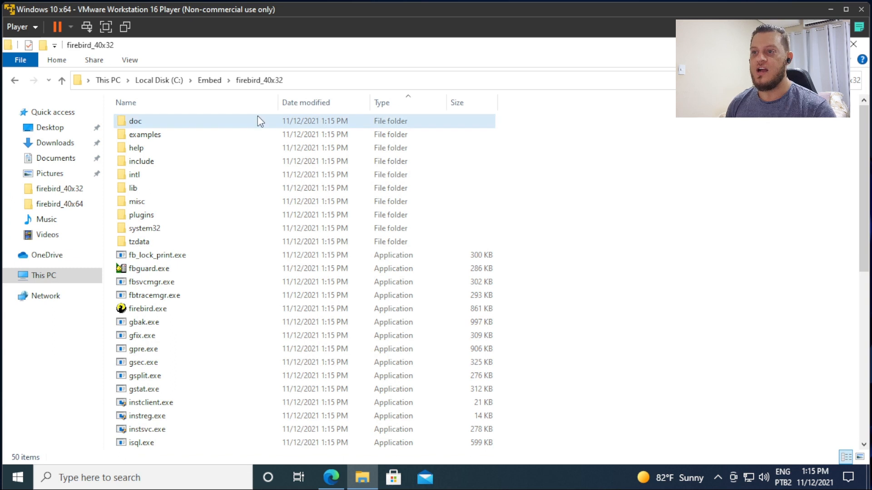
# - Delete the doc and help folders from firebird_40x32
pyautogui.click(151, 126)
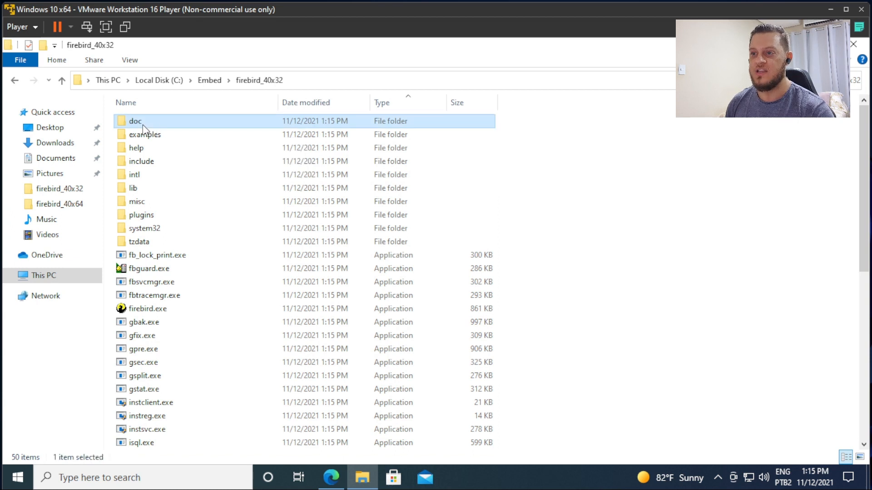
pyautogui.keyDown('ctrl'); pyautogui.click(160, 146); pyautogui.keyUp('ctrl')
pyautogui.press('Delete')
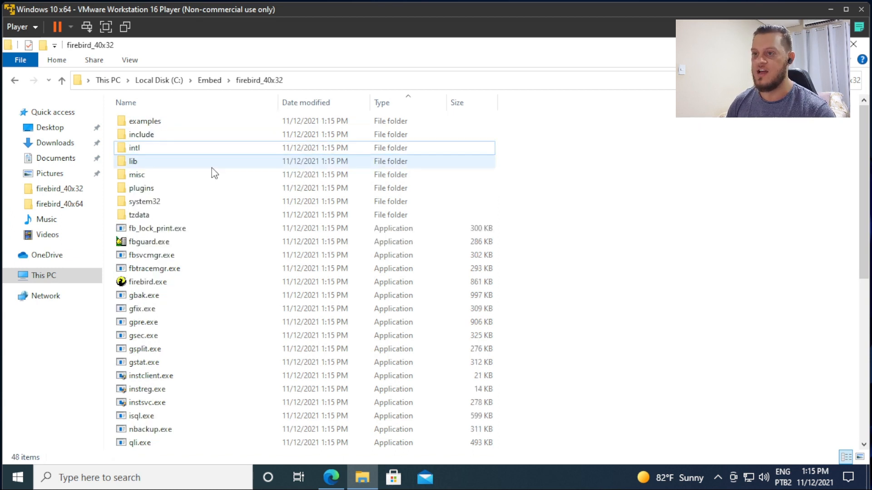
# - Delete everything inside the examples folder of firebird_40x32 except the empbuild folder
pyautogui.click(153, 119)
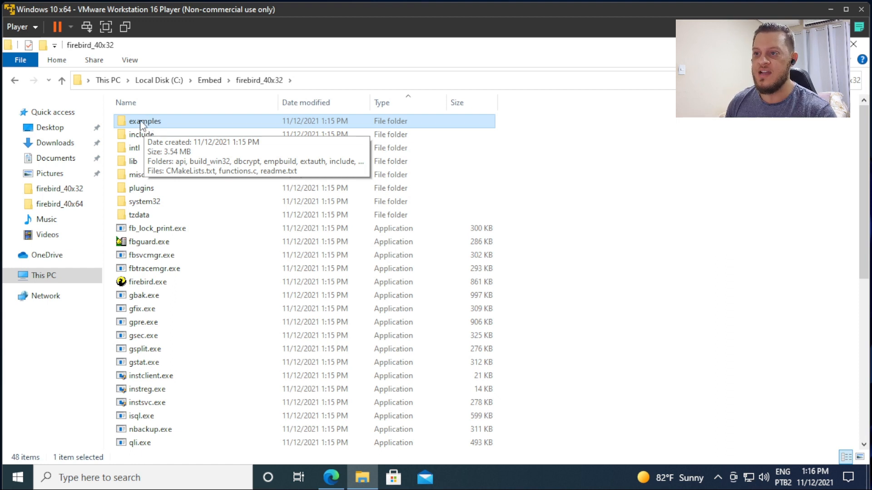
pyautogui.doubleClick(142, 124)
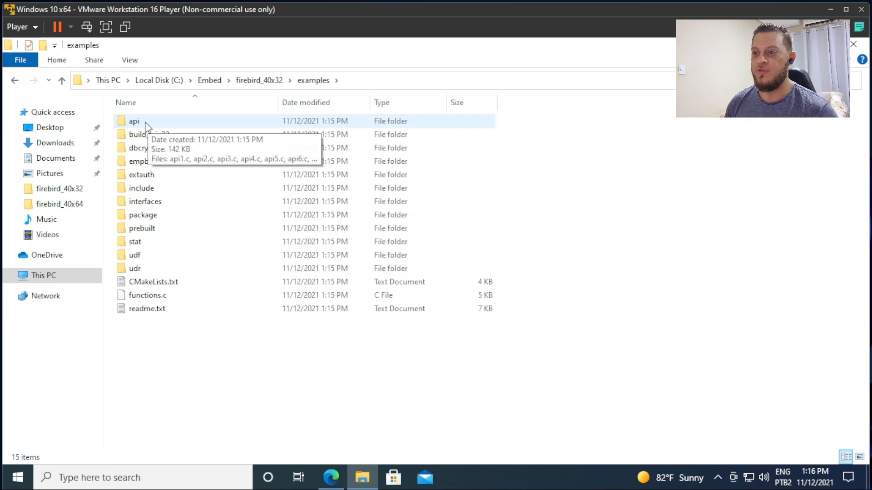
pyautogui.click(145, 123)
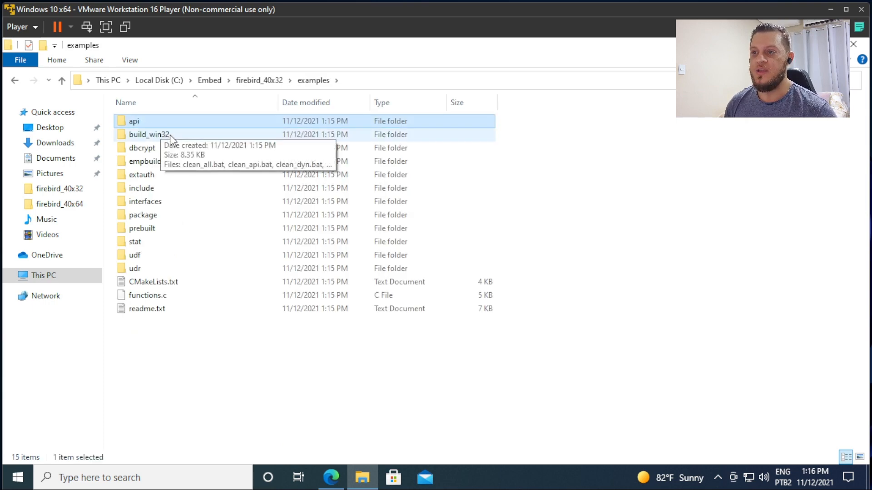
pyautogui.keyDown('shift'); pyautogui.click(161, 150); pyautogui.keyUp('shift')
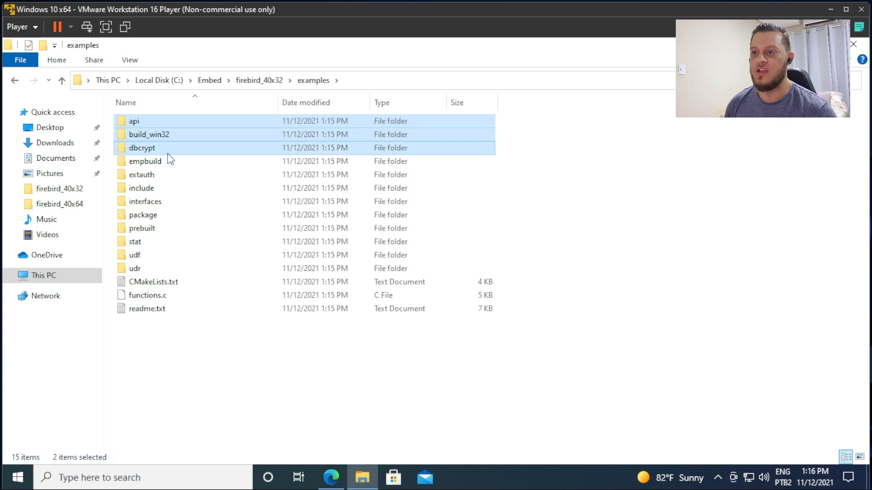
pyautogui.scroll(-1, 182, 158)
pyautogui.press('Delete')
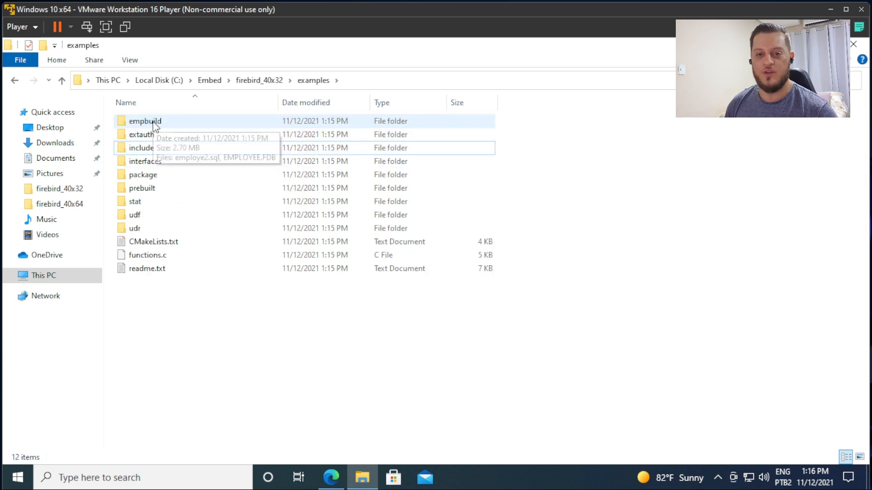
pyautogui.click(222, 138)
pyautogui.hotkey('shift', 'End')
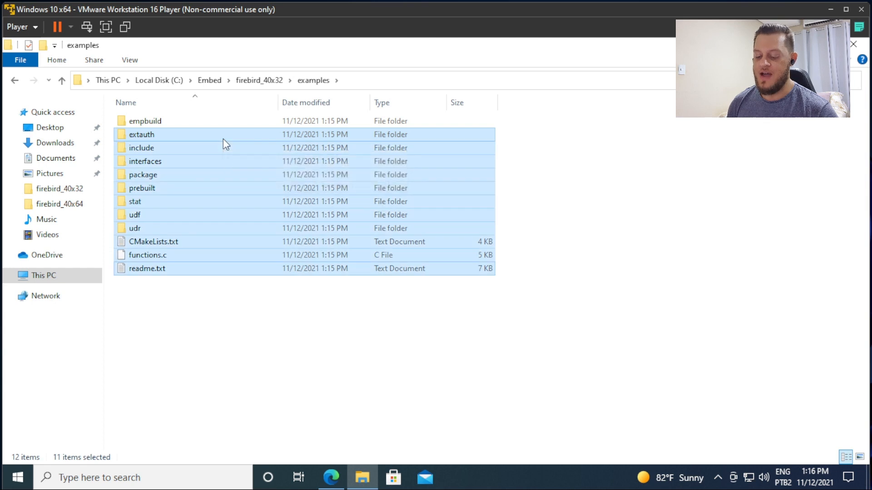
pyautogui.press('Delete')
# - Inspect the EMPLOYEE.FDB and employe2.sql files in the empbuild folder and return to firebird_40x32
pyautogui.doubleClick(154, 126)
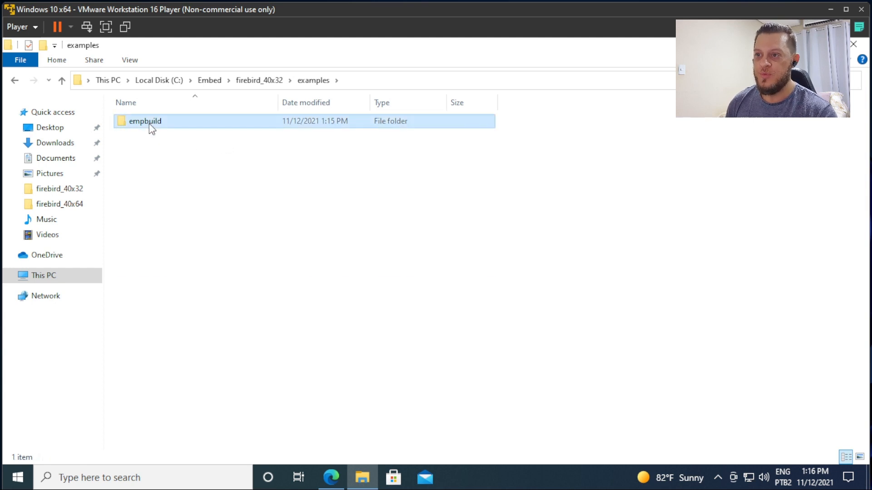
pyautogui.click(162, 133)
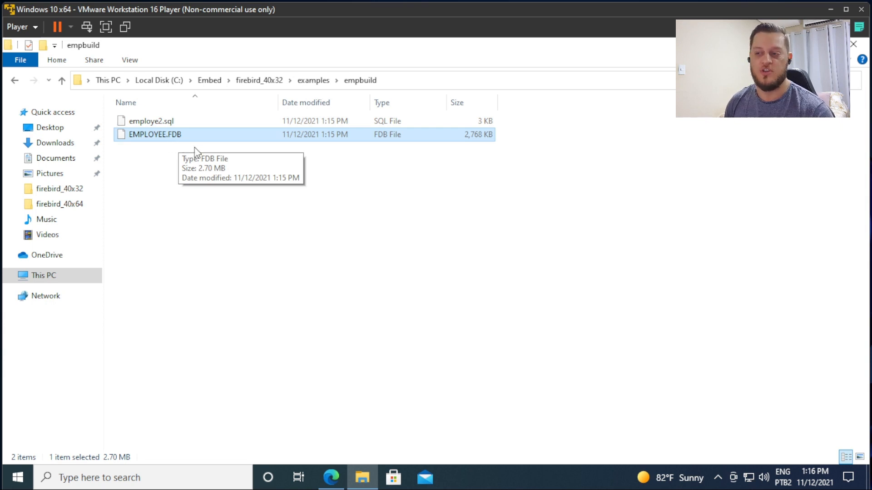
pyautogui.click(206, 160)
pyautogui.press('Up')
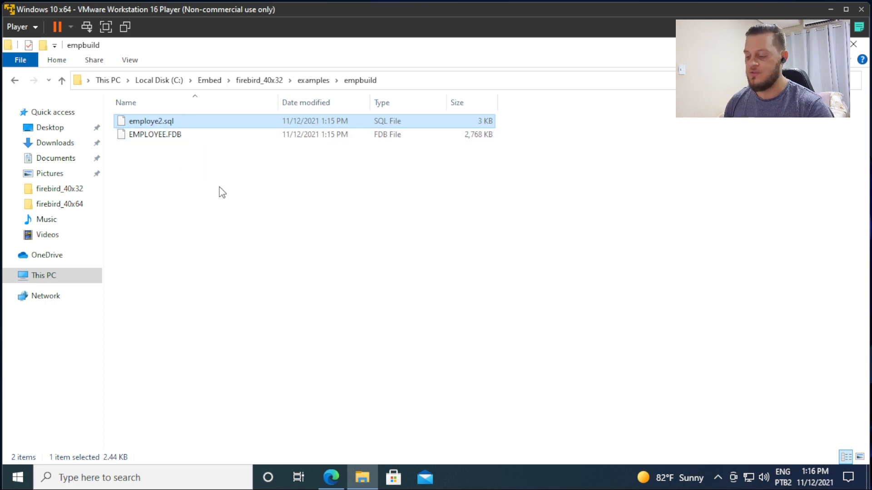
pyautogui.press('BackSpace')
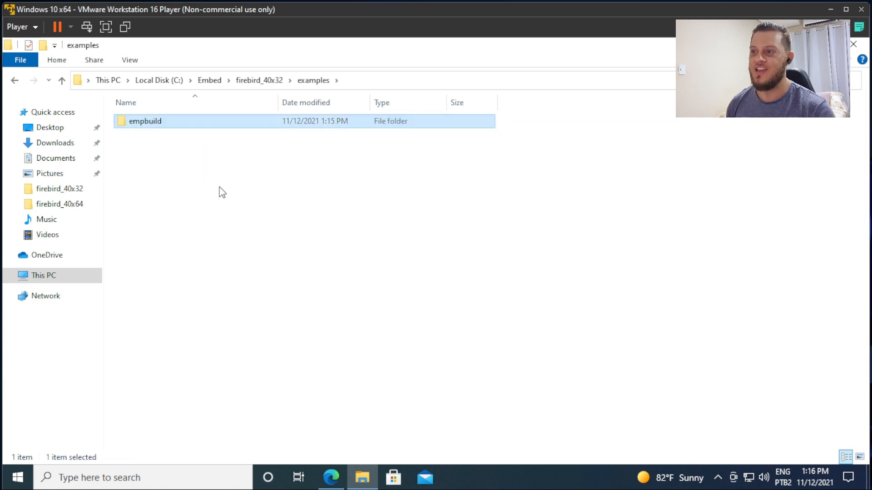
pyautogui.press('BackSpace')
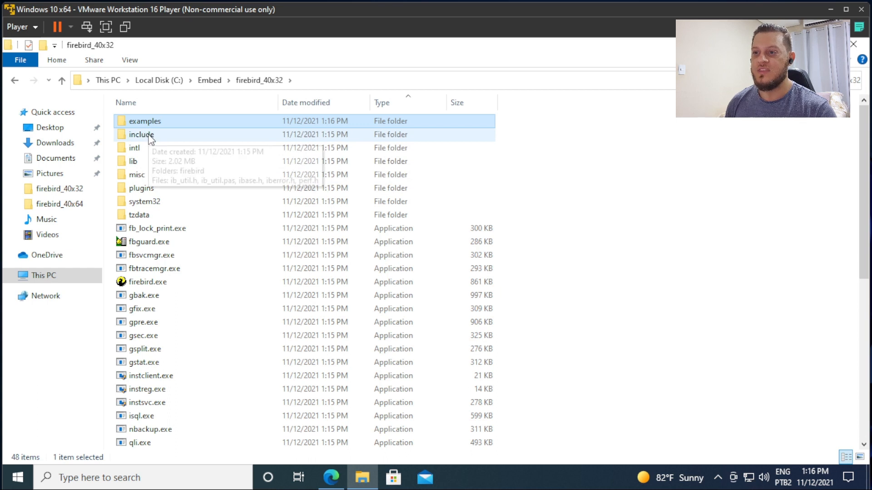
# - Delete everything in the plugins folder except engine13.dll and return to firebird_40x32
pyautogui.click(151, 189)
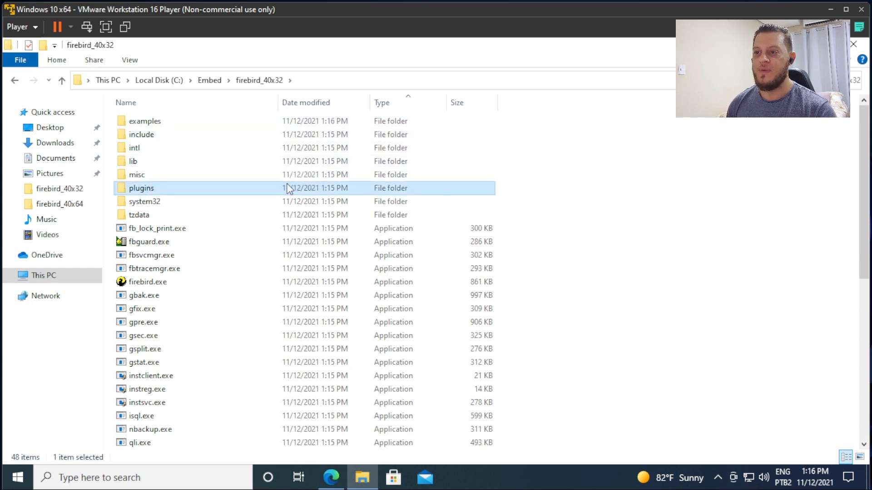
pyautogui.doubleClick(288, 188)
pyautogui.click(174, 125)
pyautogui.hotkey('ctrl', 'a')
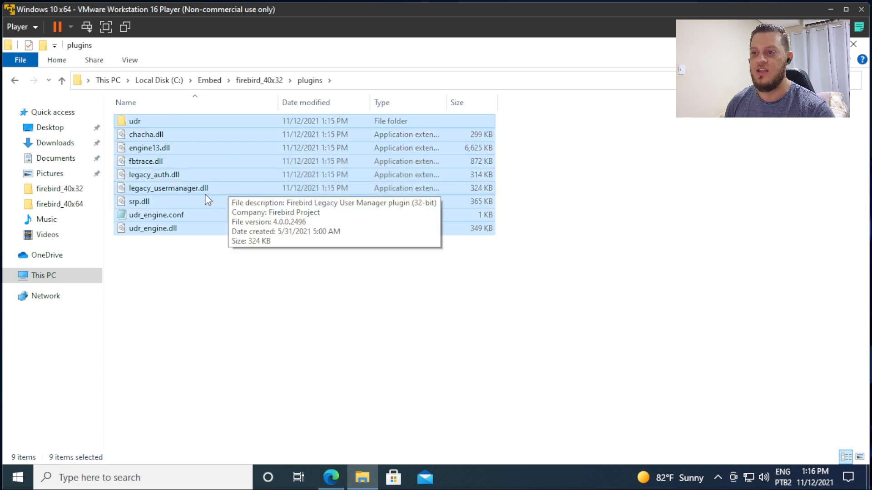
pyautogui.keyDown('ctrl'); pyautogui.click(140, 148); pyautogui.keyUp('ctrl')
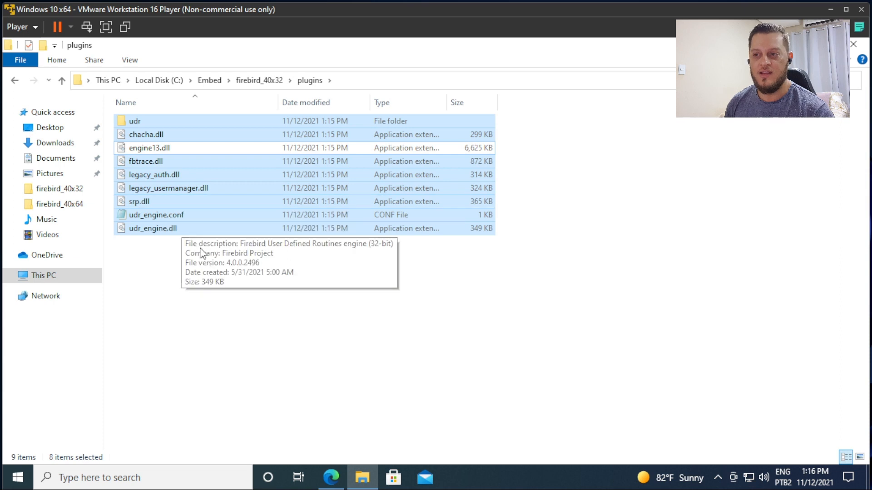
pyautogui.press('Delete')
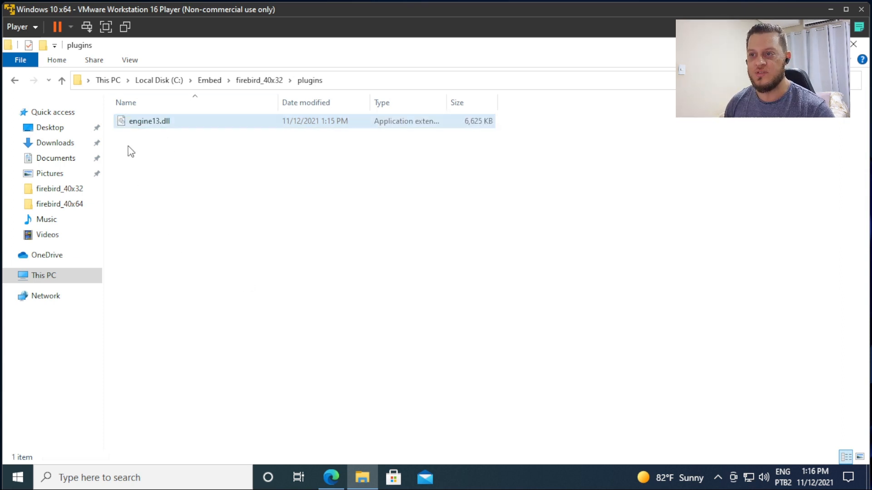
pyautogui.press('BackSpace')
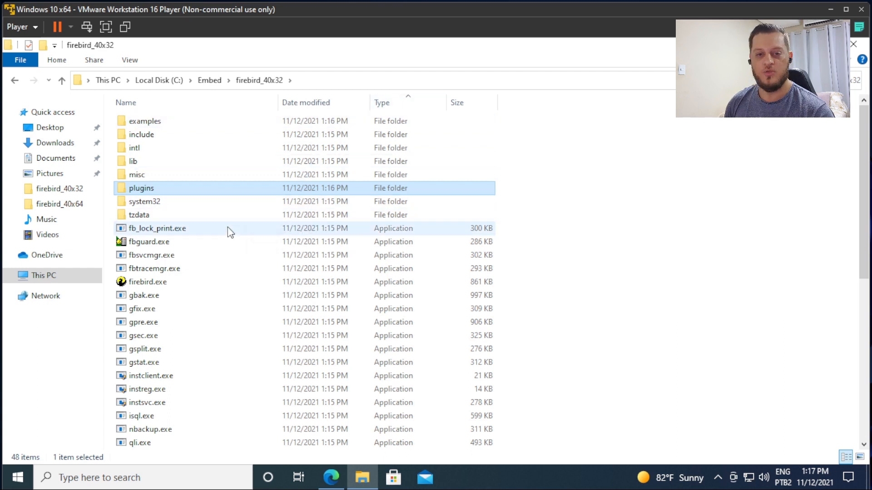
# - Delete all executables from firebird_40x32 except gbak.exe, gfix.exe, isql.exe and nbackup.exe
pyautogui.click(190, 230)
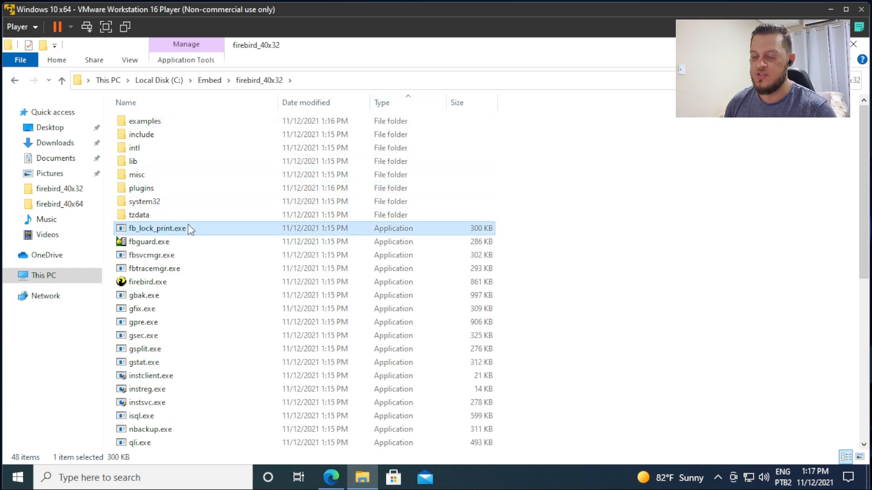
pyautogui.scroll(-1, 162, 212)
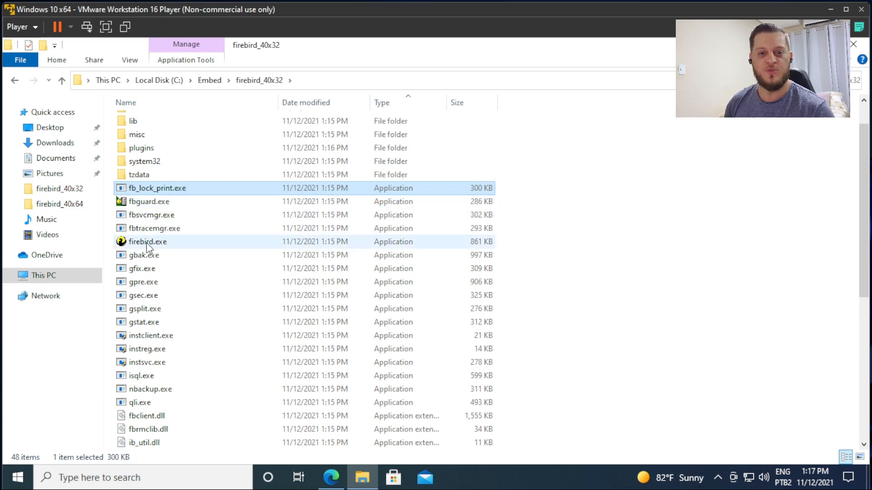
pyautogui.moveTo(147, 242)
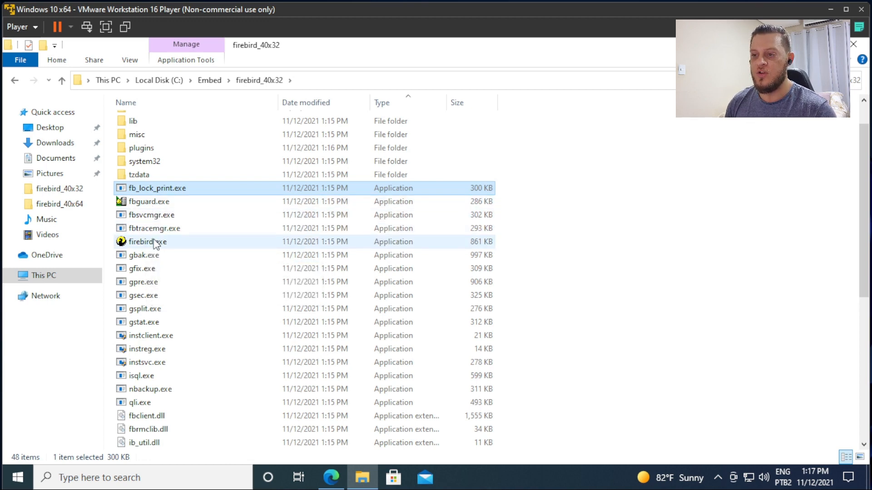
pyautogui.keyDown('shift'); pyautogui.click(151, 245); pyautogui.keyUp('shift')
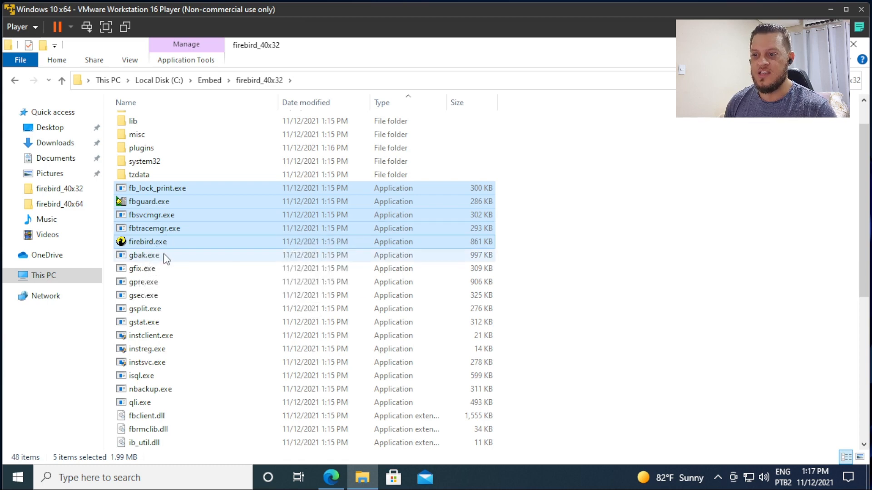
pyautogui.scroll(-1, 193, 225)
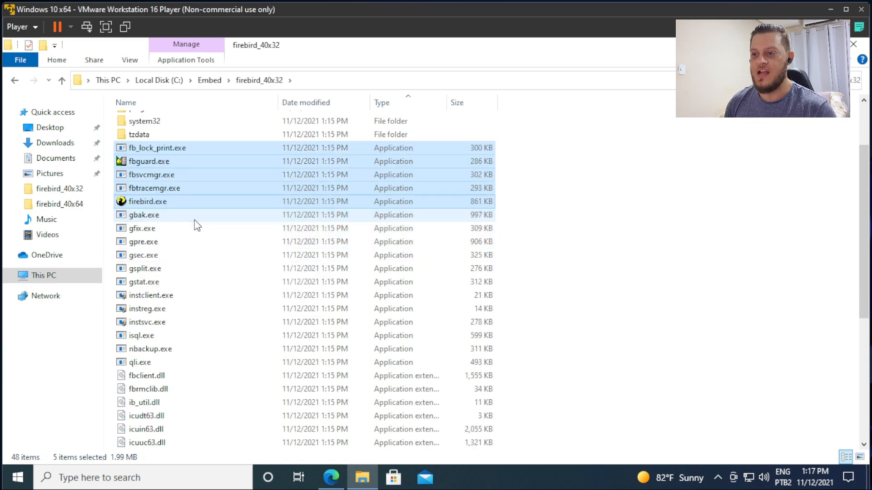
pyautogui.keyDown('ctrl'); pyautogui.click(144, 243); pyautogui.keyUp('ctrl')
pyautogui.keyDown('ctrl'); pyautogui.click(145, 255); pyautogui.keyUp('ctrl')
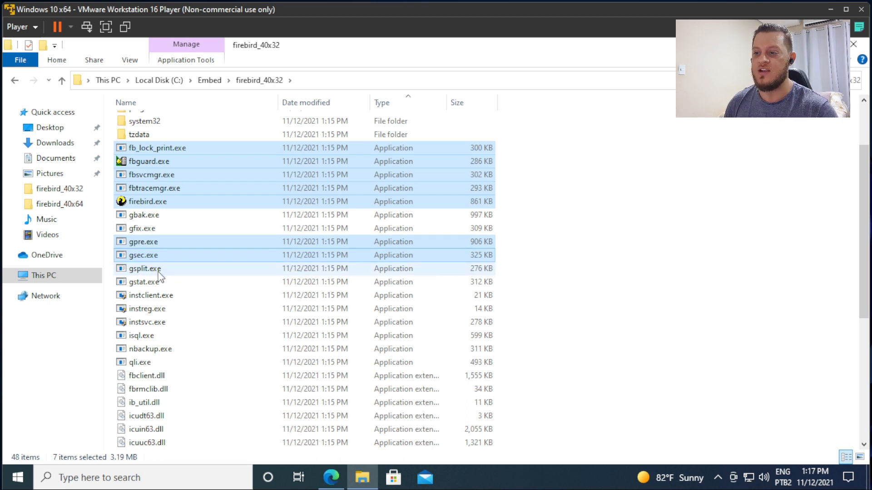
pyautogui.keyDown('ctrl'); pyautogui.click(151, 271); pyautogui.keyUp('ctrl')
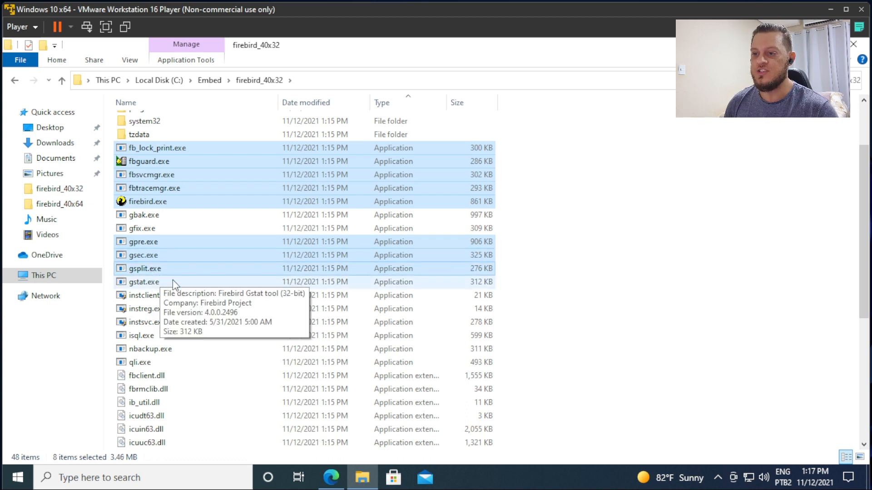
pyautogui.keyDown('ctrl'); pyautogui.click(172, 280); pyautogui.keyUp('ctrl')
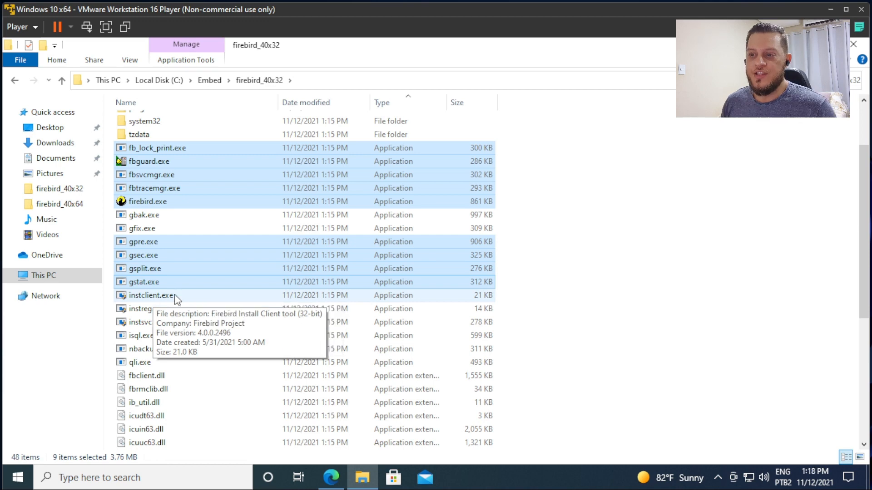
pyautogui.keyDown('ctrl'); pyautogui.click(173, 295); pyautogui.keyUp('ctrl')
pyautogui.keyDown('ctrl'); pyautogui.click(165, 322); pyautogui.keyUp('ctrl')
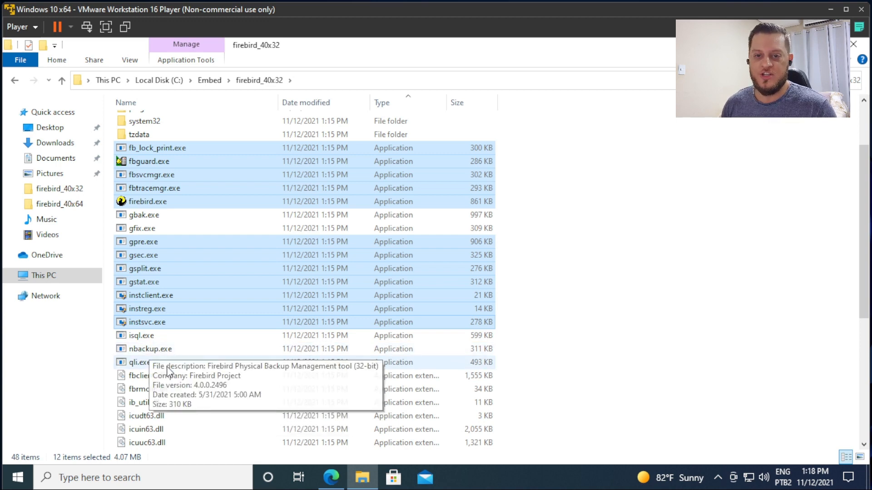
pyautogui.keyDown('ctrl'); pyautogui.click(144, 367); pyautogui.keyUp('ctrl')
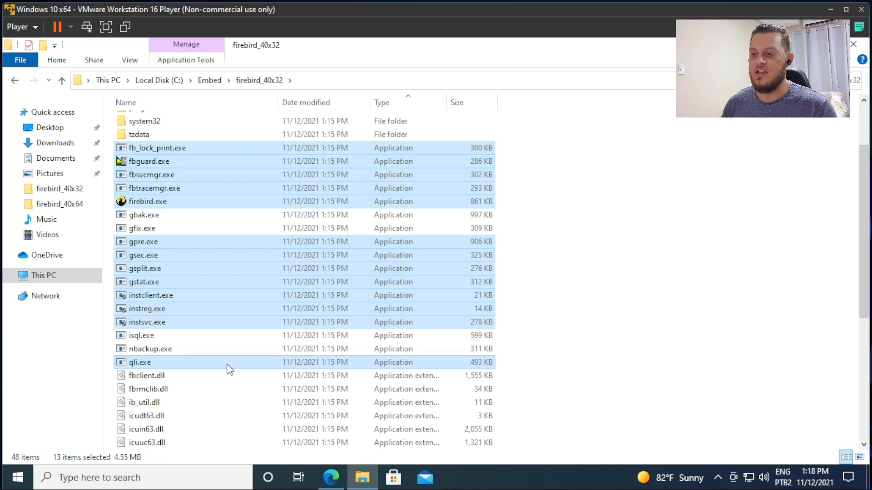
pyautogui.press('Delete')
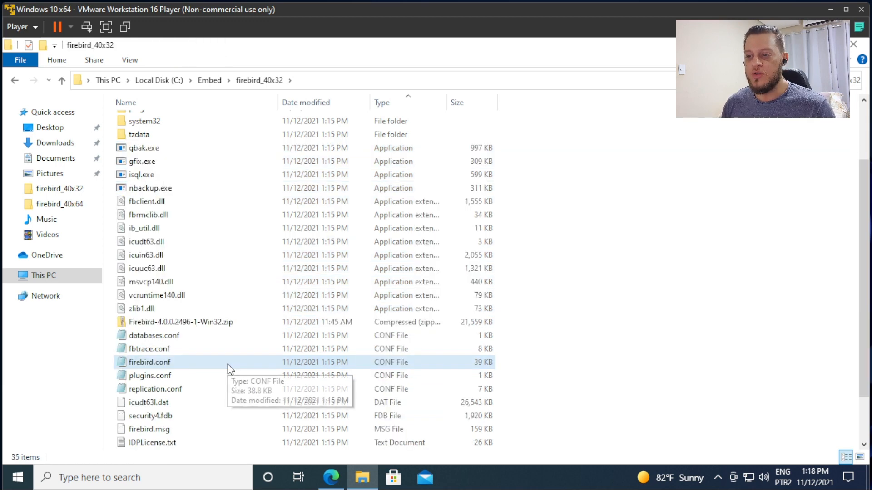
# - Delete the security4.fdb database from firebird_40x32
pyautogui.click(166, 415)
pyautogui.press('Delete')
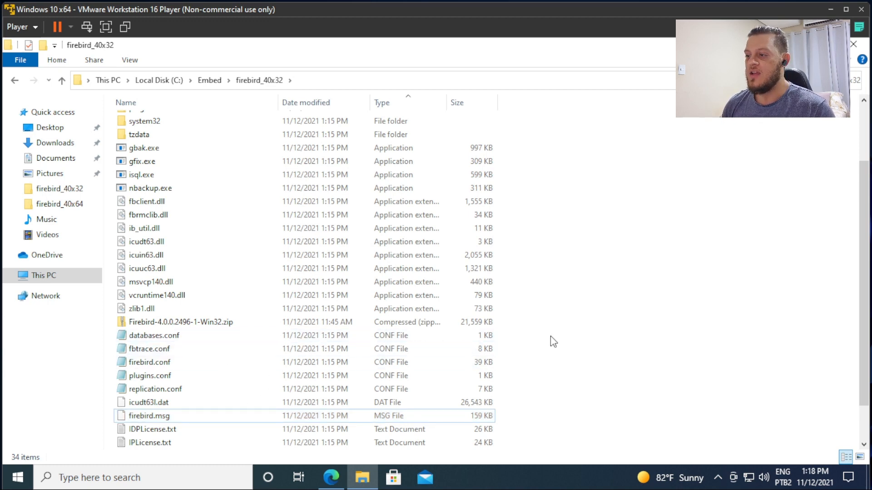
# - Open the firebird.conf file from firebird_40x32 in Notepad
pyautogui.scroll(2, 483, 335)
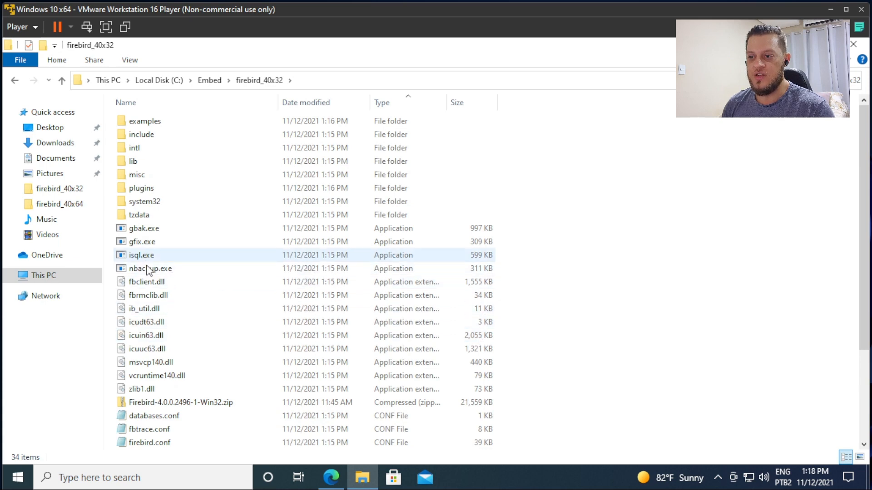
pyautogui.click(155, 336)
pyautogui.press('Down')
pyautogui.press('Down')
pyautogui.press('Down')
pyautogui.press('Down')
pyautogui.press('Down')
pyautogui.press('Down')
pyautogui.press('Down')
pyautogui.press('Down')
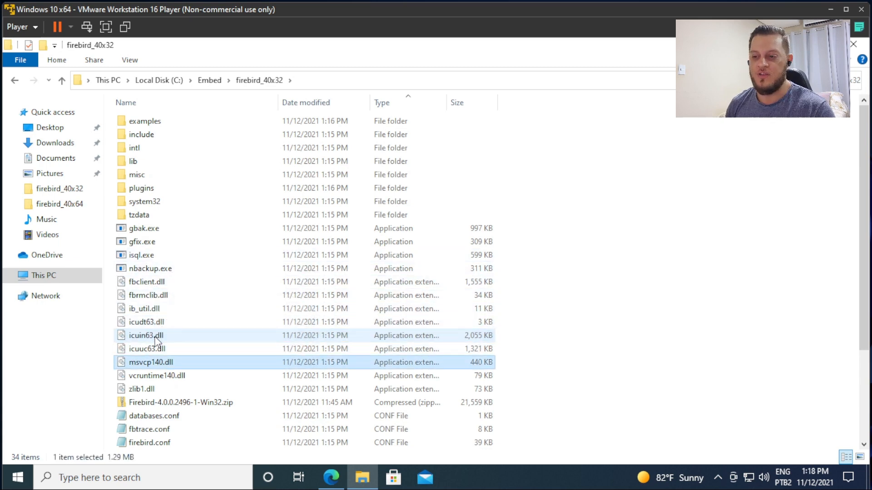
pyautogui.scroll(-2, 170, 348)
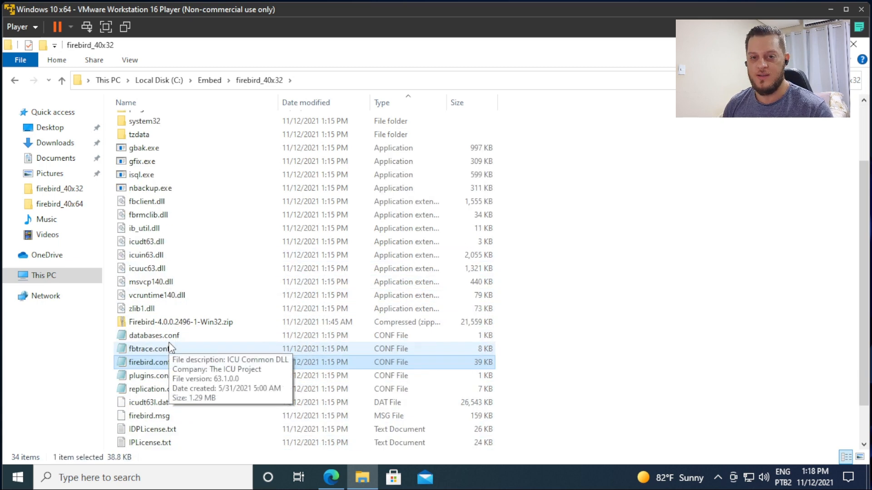
pyautogui.doubleClick(147, 362)
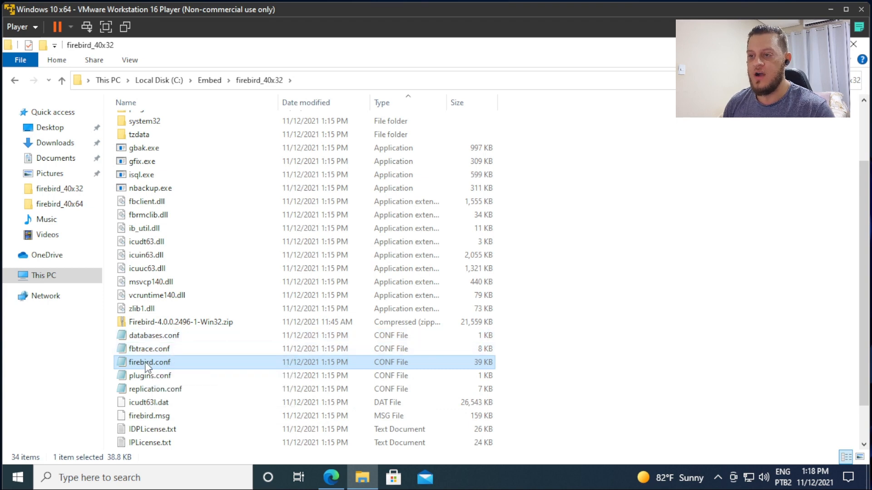
# - Find the "providers =" setting in firebird.conf and close the search
pyautogui.click(138, 210)
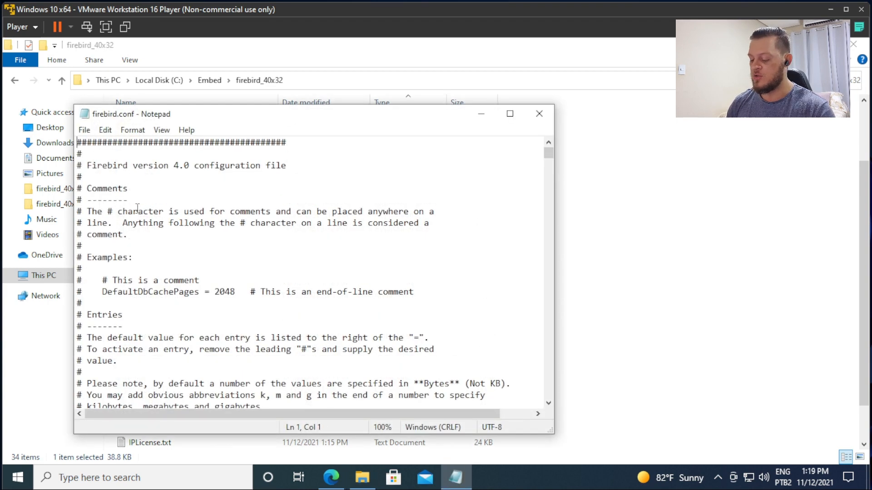
pyautogui.hotkey('ctrl', 'f')
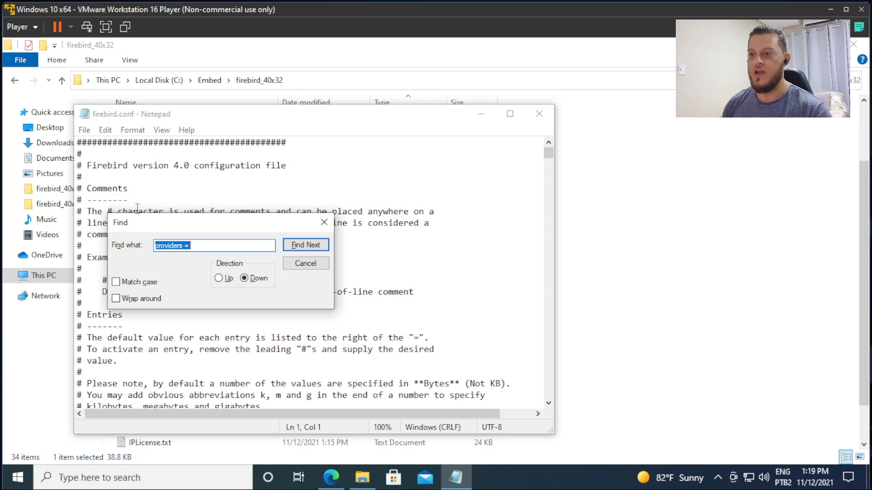
pyautogui.press('End')
pyautogui.hotkey('shift', 'Right')
pyautogui.hotkey('shift', 'Right')
pyautogui.hotkey('shift', 'Right')
pyautogui.hotkey('shift', 'Right')
pyautogui.hotkey('shift', 'Right')
pyautogui.hotkey('shift', 'Right')
pyautogui.hotkey('shift', 'Right')
pyautogui.hotkey('shift', 'Right')
pyautogui.hotkey('shift', 'Right')
pyautogui.hotkey('shift', 'Right')
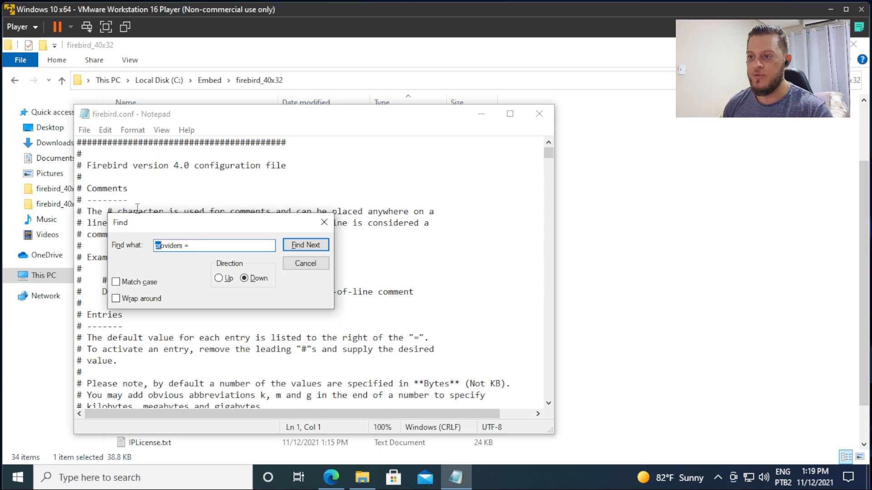
pyautogui.press('End')
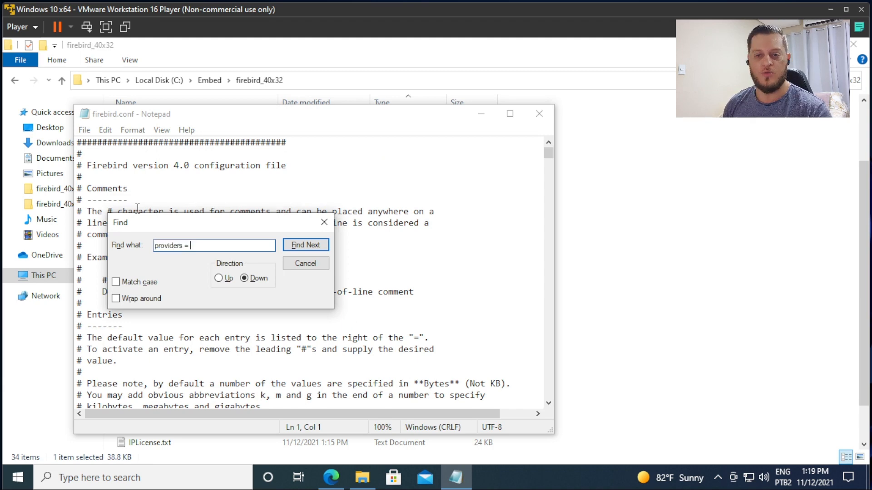
pyautogui.press('Return')
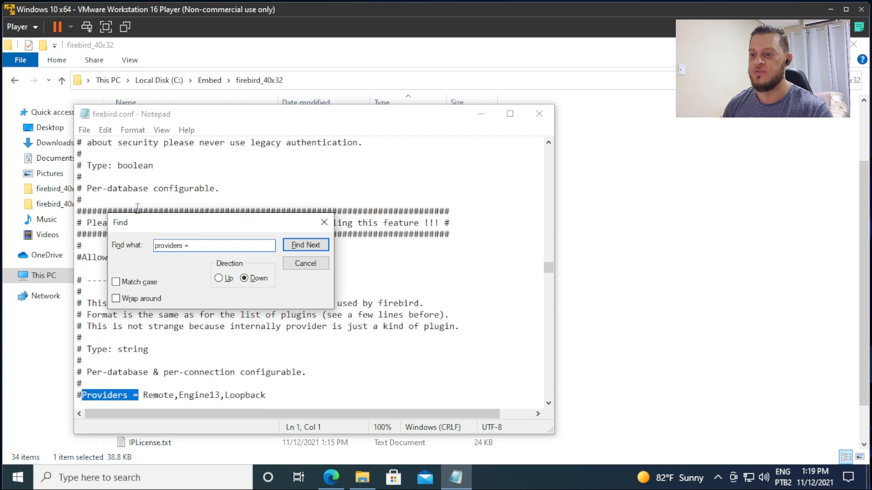
pyautogui.press('Escape')
pyautogui.scroll(-2, 167, 306)
pyautogui.scroll(-1, 167, 305)
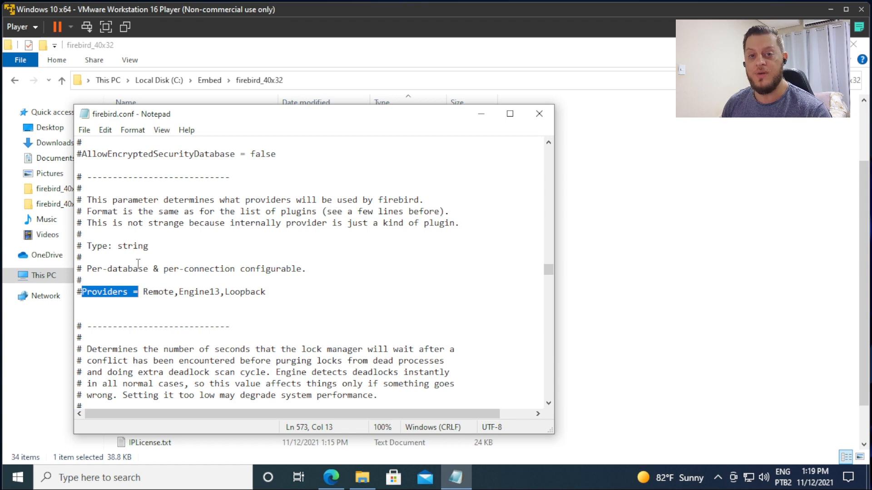
# - Uncomment the Providers line in firebird.conf by removing its leading #
pyautogui.doubleClick(149, 292)
pyautogui.click(176, 293)
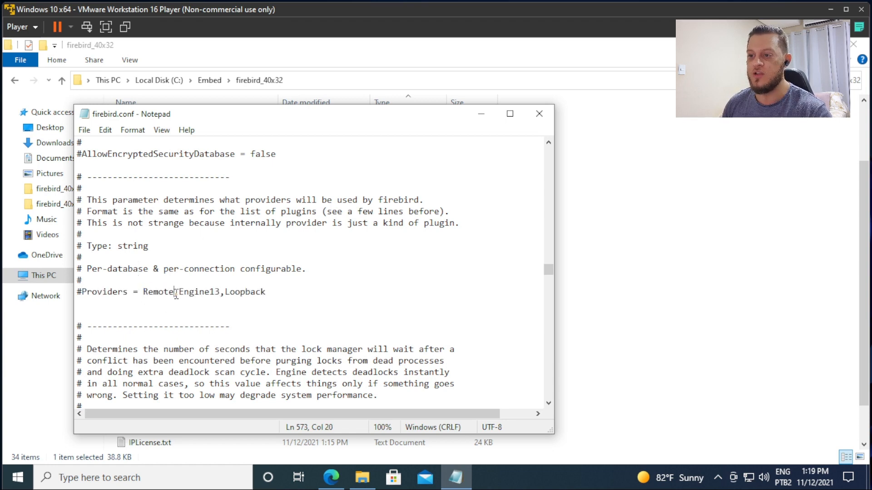
pyautogui.moveTo(185, 295); pyautogui.dragTo(216, 296)
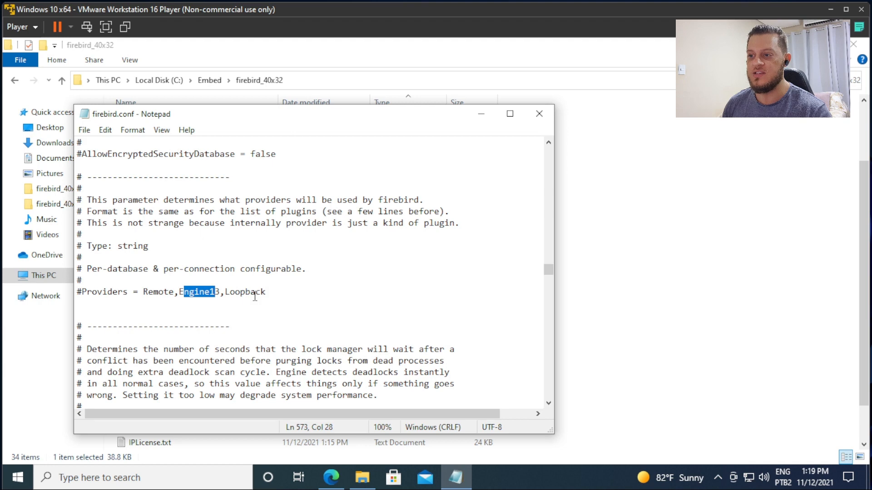
pyautogui.click(180, 292)
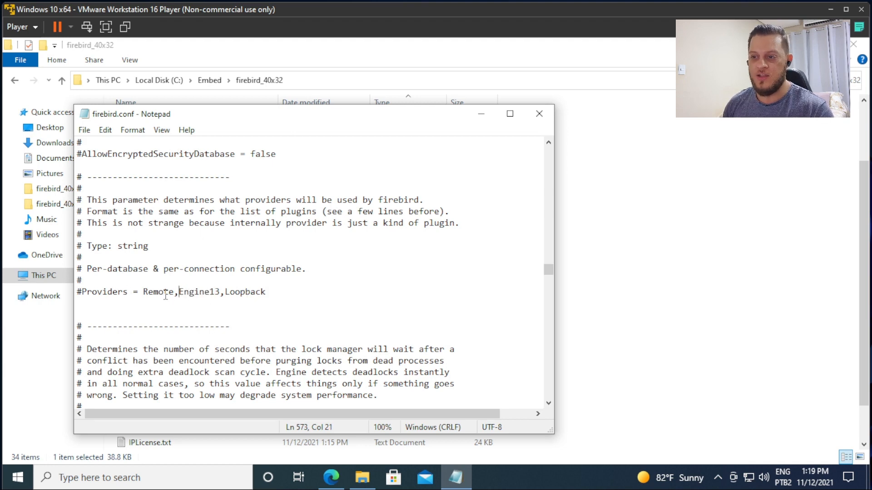
pyautogui.click(106, 293)
pyautogui.press('Home')
pyautogui.press('Delete')
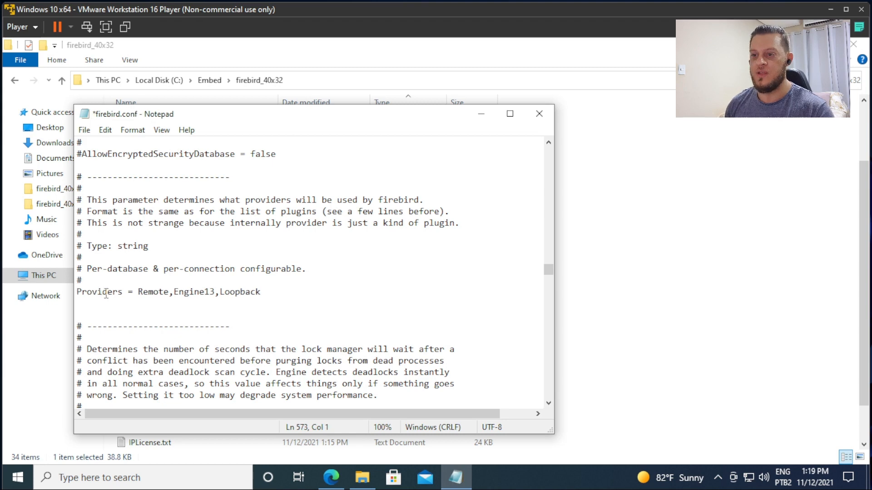
# - Remove Remote and Loopback from the Providers line so it reads "Providers = Engine13"
pyautogui.click(139, 291)
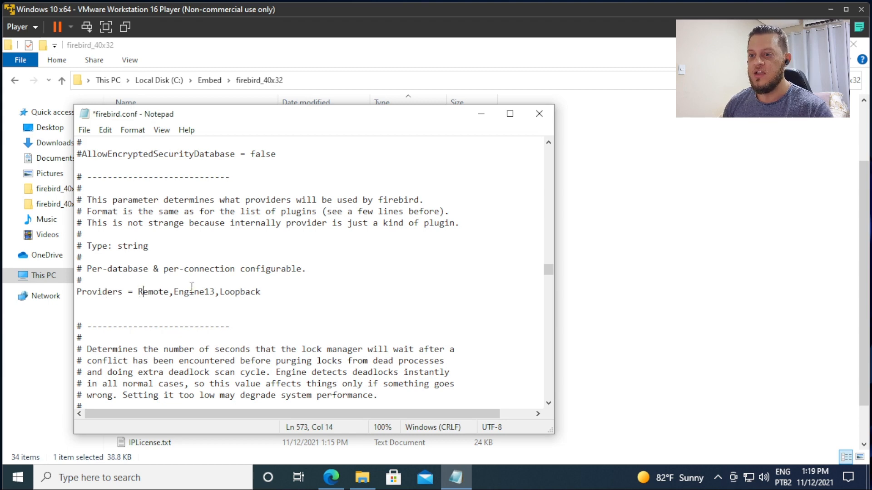
pyautogui.hotkey('shift', 'End')
pyautogui.hotkey('shift', 'Left')
pyautogui.hotkey('shift', 'Left')
pyautogui.hotkey('shift', 'Left')
pyautogui.hotkey('shift', 'Left')
pyautogui.hotkey('shift', 'Left')
pyautogui.hotkey('shift', 'Left')
pyautogui.hotkey('shift', 'Left')
pyautogui.hotkey('shift', 'Left')
pyautogui.hotkey('shift', 'Left')
pyautogui.hotkey('shift', 'Left')
pyautogui.hotkey('shift', 'Left')
pyautogui.hotkey('shift', 'Left')
pyautogui.hotkey('shift', 'Left')
pyautogui.hotkey('shift', 'Left')
pyautogui.hotkey('shift', 'Left')
pyautogui.hotkey('shift', 'Left')
pyautogui.hotkey('shift', 'Left')
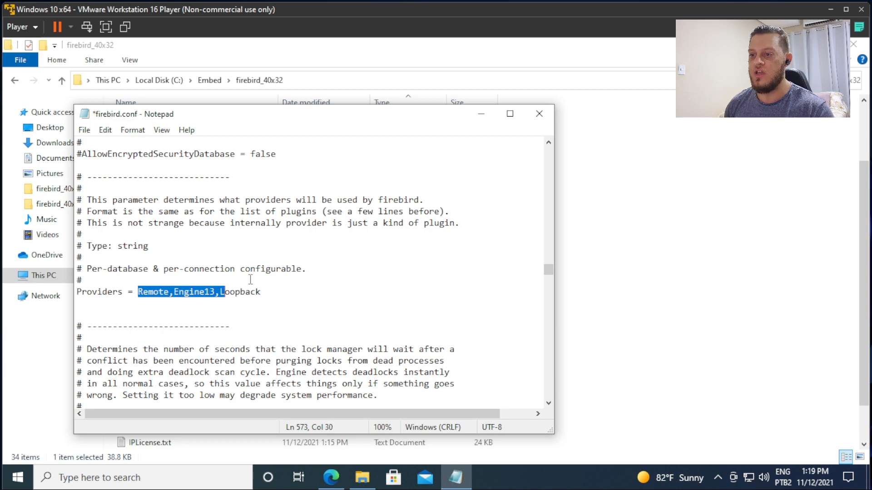
pyautogui.press('Delete')
pyautogui.press('Right')
pyautogui.press('Right')
pyautogui.press('Right')
pyautogui.hotkey('shift', 'End')
pyautogui.press('Delete')
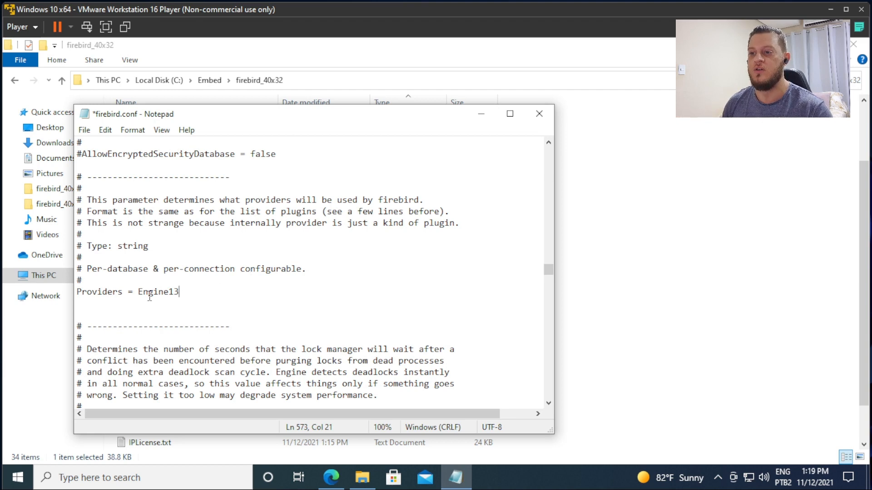
# - Save firebird.conf and close Notepad
pyautogui.hotkey('ctrl', 's')
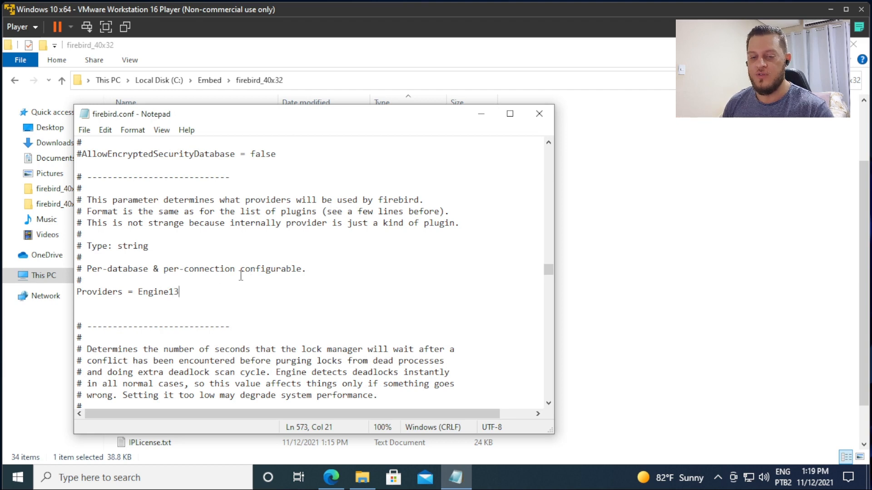
pyautogui.click(539, 114)
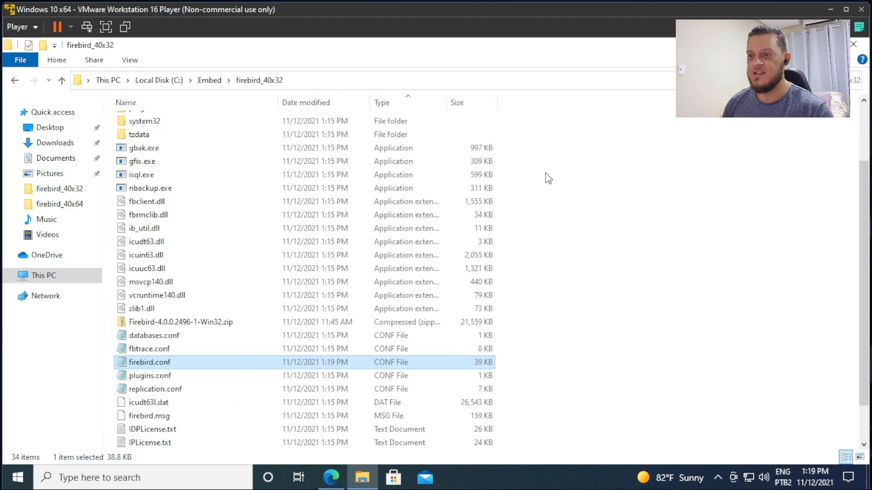
pyautogui.click(571, 173)
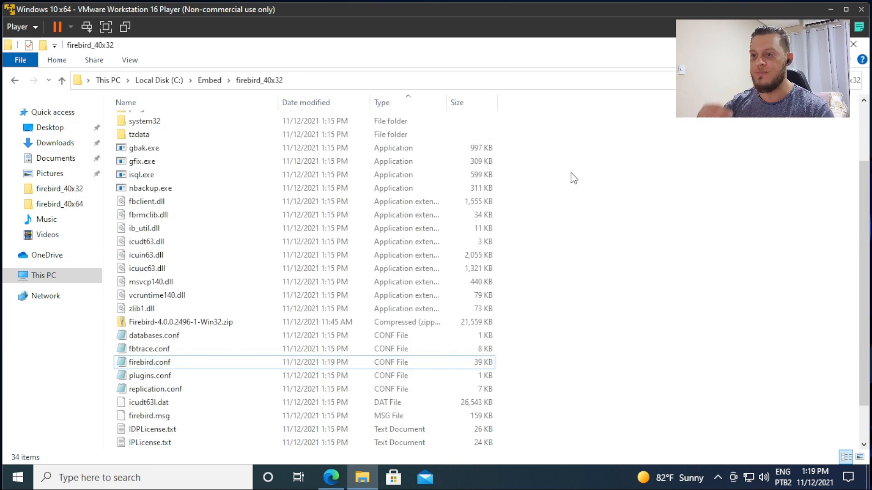
# - Return to the Embed folder and open the firebird_40x64 folder
pyautogui.press('Home')
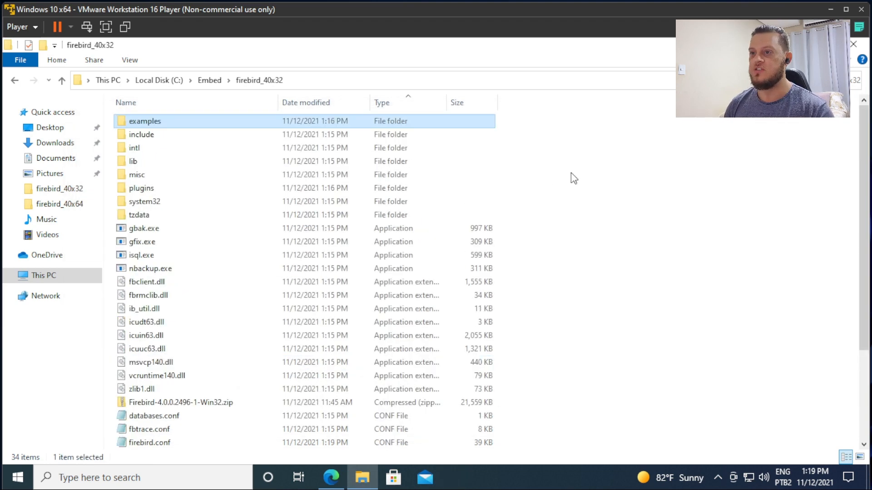
pyautogui.hotkey('alt', 'Up')
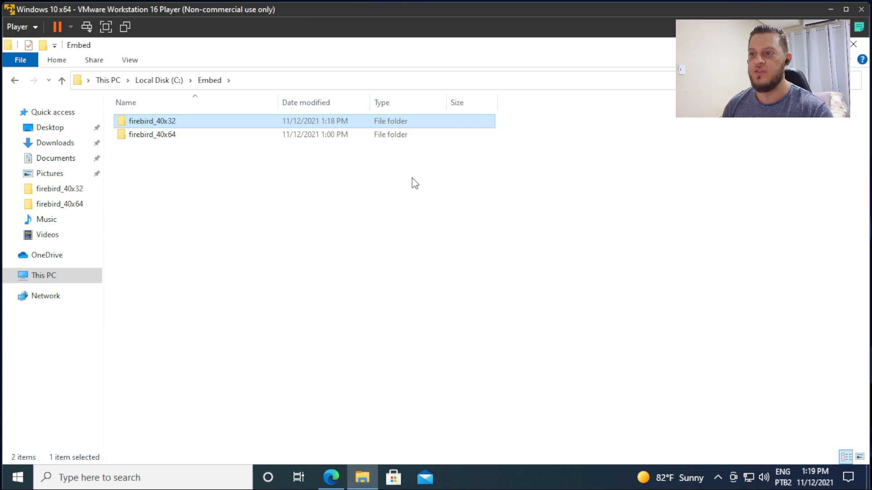
pyautogui.click(155, 138)
pyautogui.doubleClick(154, 134)
pyautogui.doubleClick(162, 129)
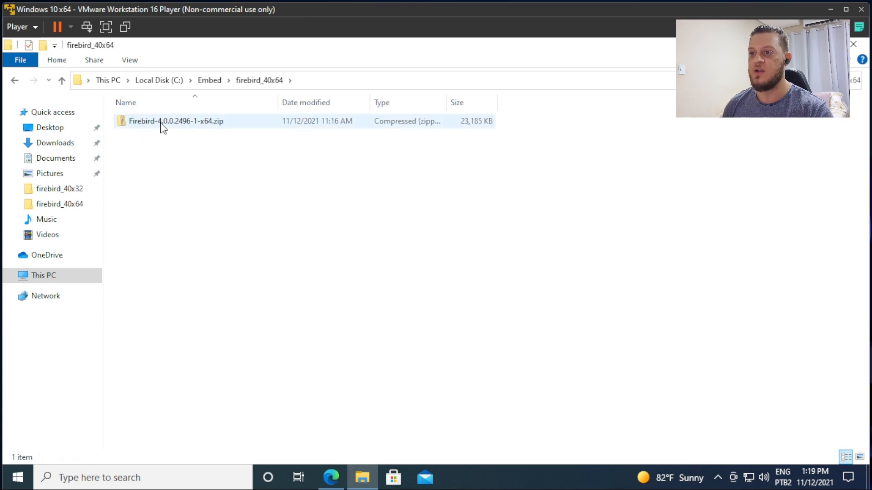
# - Extract the entire contents of Firebird-4.0.0.2496-1-x64.zip into the firebird_40x64 folder
pyautogui.hotkey('ctrl', 'a')
pyautogui.hotkey('alt', 'Up')
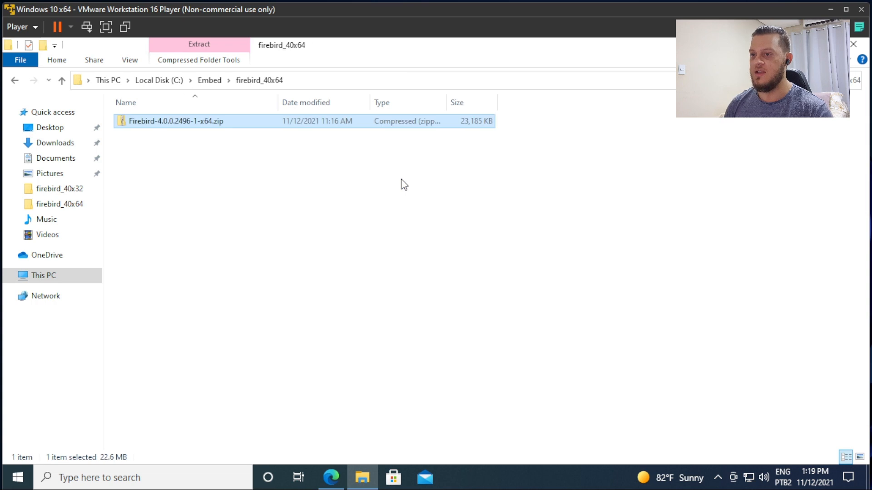
pyautogui.click(402, 180)
pyautogui.hotkey('ctrl', 'v')
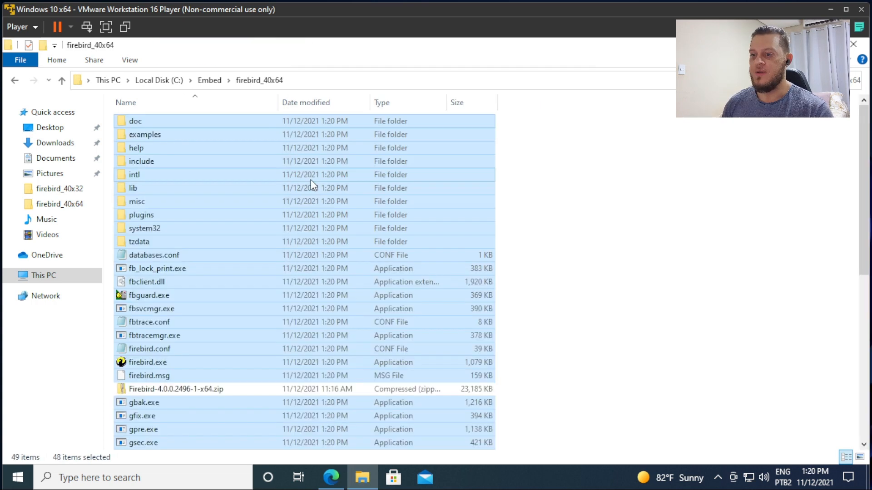
pyautogui.click(179, 218)
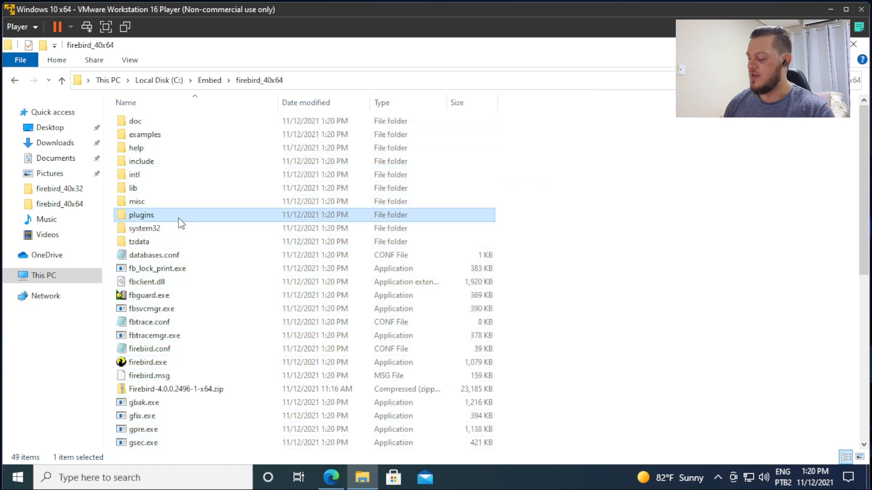
# - Delete the doc and help folders from firebird_40x64
pyautogui.press('Home')
pyautogui.hotkey('ctrl', 'Down')
pyautogui.hotkey('ctrl', 'Down')
pyautogui.hotkey('ctrl', 'space')
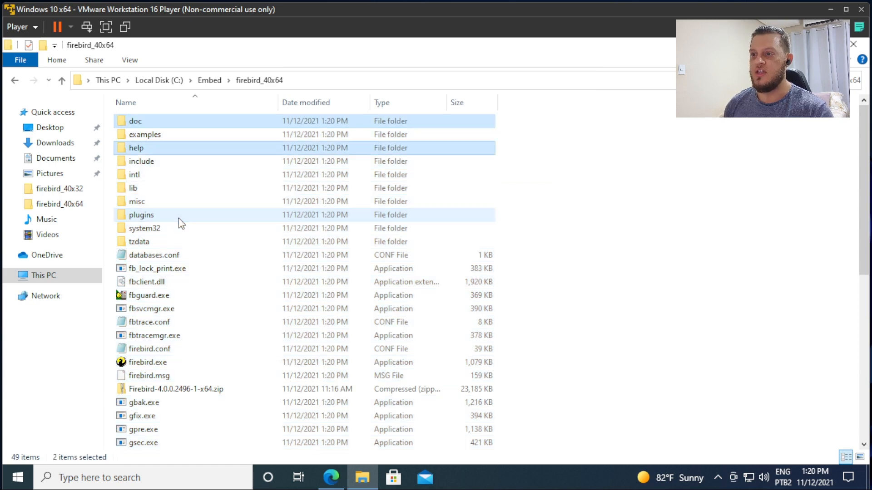
pyautogui.press('Delete')
# - Open the examples folder in firebird_40x64 and delete everything in it except the empbuild folder
pyautogui.doubleClick(163, 123)
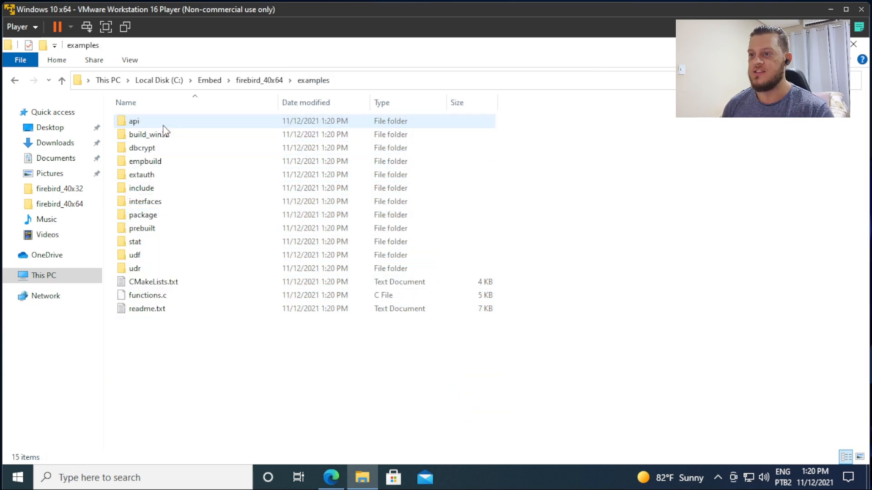
pyautogui.hotkey('shift', 'Down')
pyautogui.hotkey('shift', 'Down')
pyautogui.hotkey('shift', 'Down')
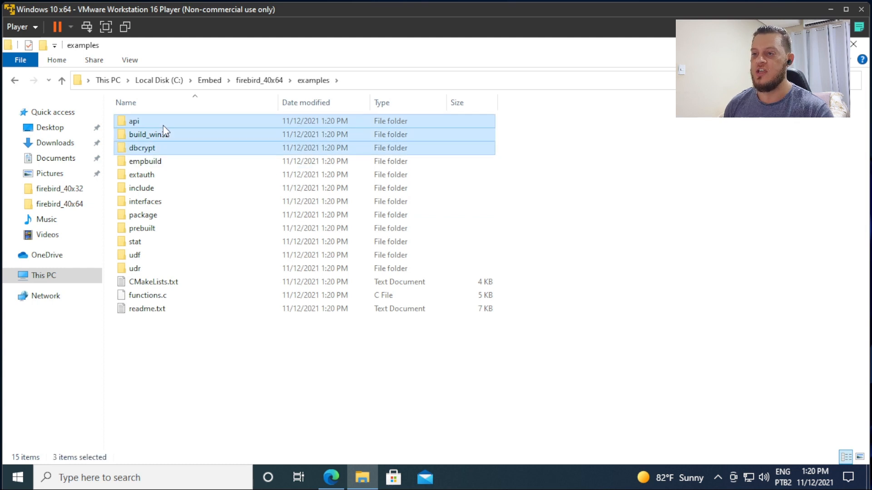
pyautogui.press('Delete')
pyautogui.press('Up')
pyautogui.press('Up')
pyautogui.press('Up')
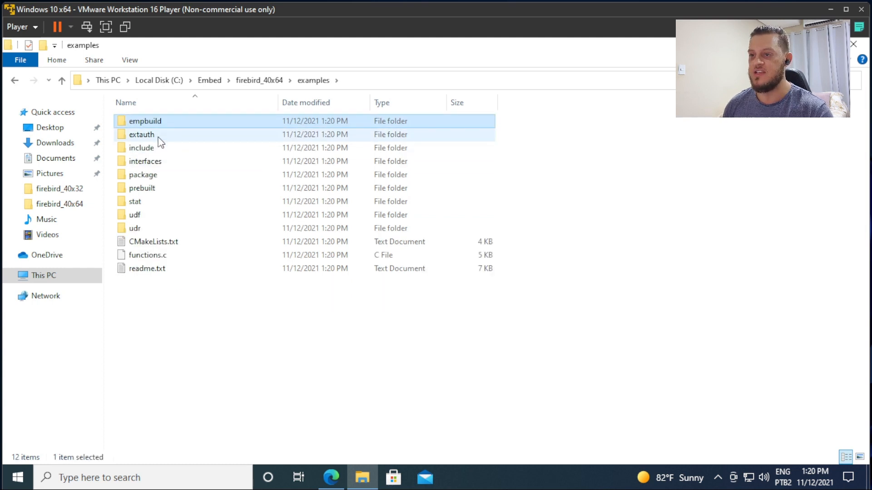
pyautogui.click(161, 136)
pyautogui.keyDown('shift'); pyautogui.click(429, 266); pyautogui.keyUp('shift')
pyautogui.press('Delete')
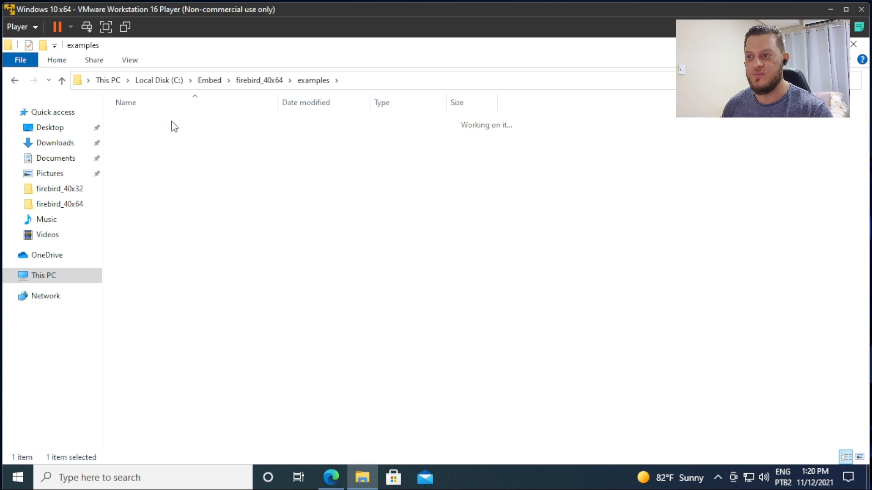
# - Check the EMPLOYEE.FDB sample database inside the empbuild folder and return to firebird_40x64
pyautogui.doubleClick(171, 121)
pyautogui.click(180, 135)
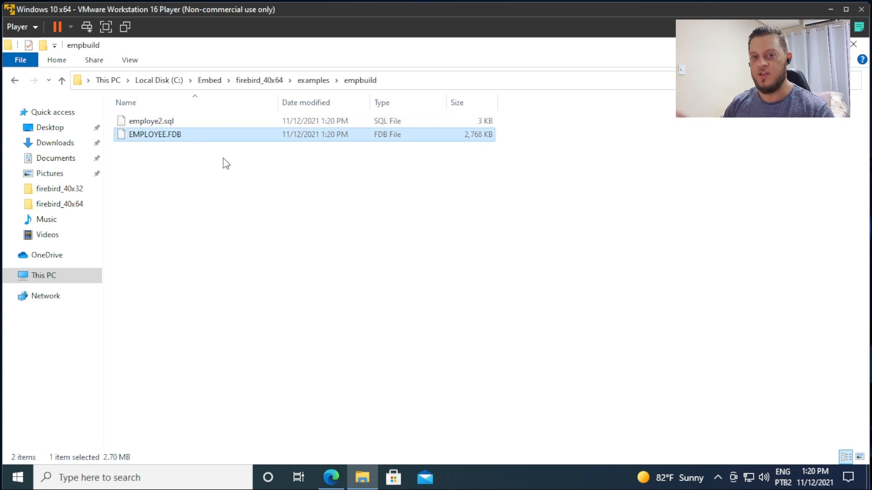
pyautogui.click(404, 223)
pyautogui.press('BackSpace')
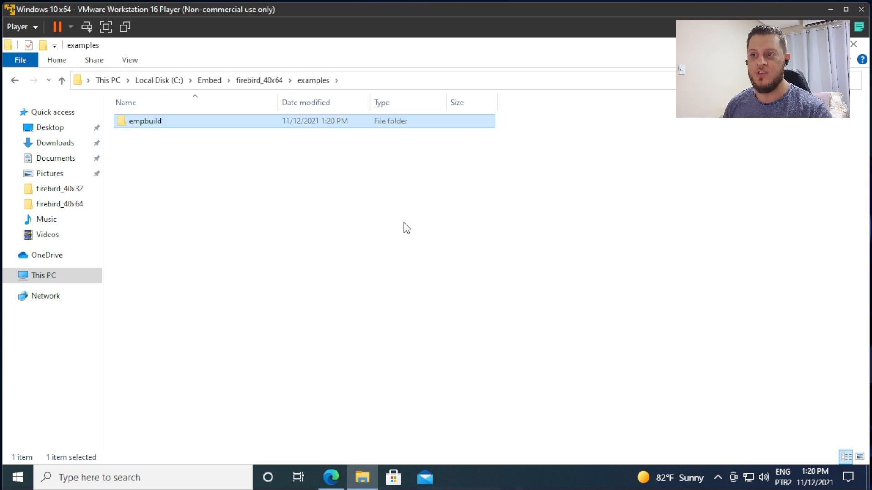
pyautogui.press('BackSpace')
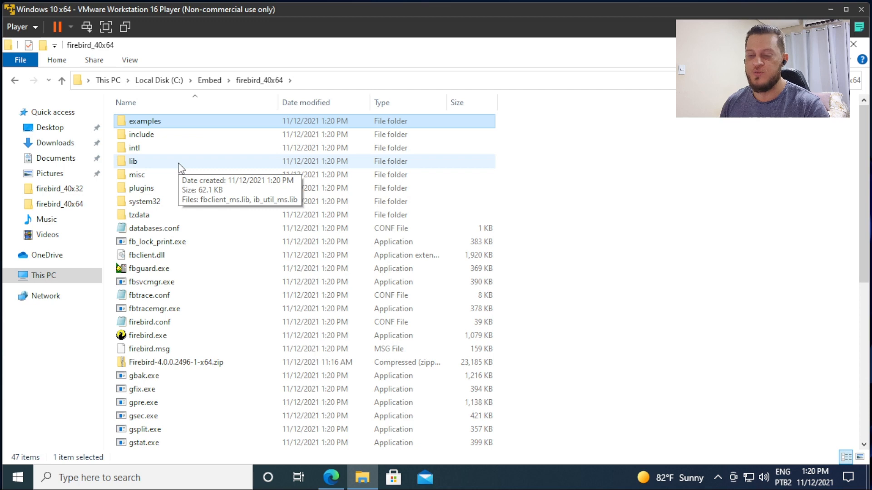
# - Open the plugins folder in firebird_40x64 and delete everything in it except engine13.dll
pyautogui.click(142, 137)
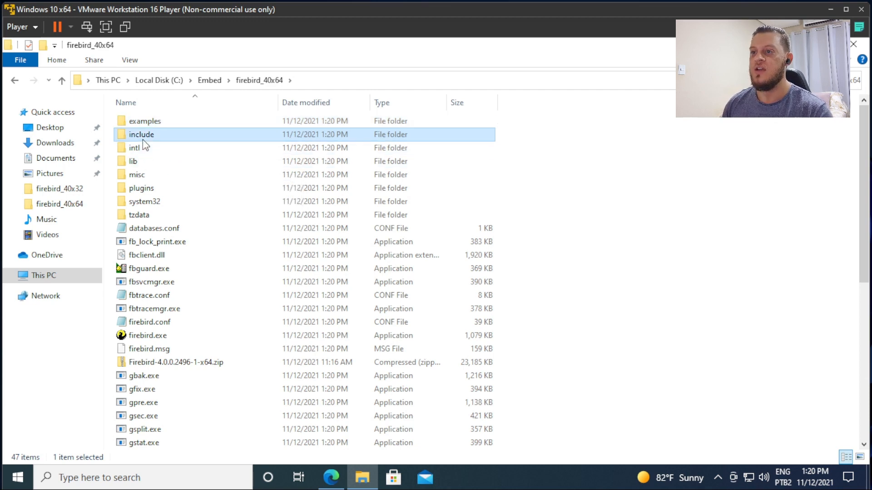
pyautogui.doubleClick(152, 188)
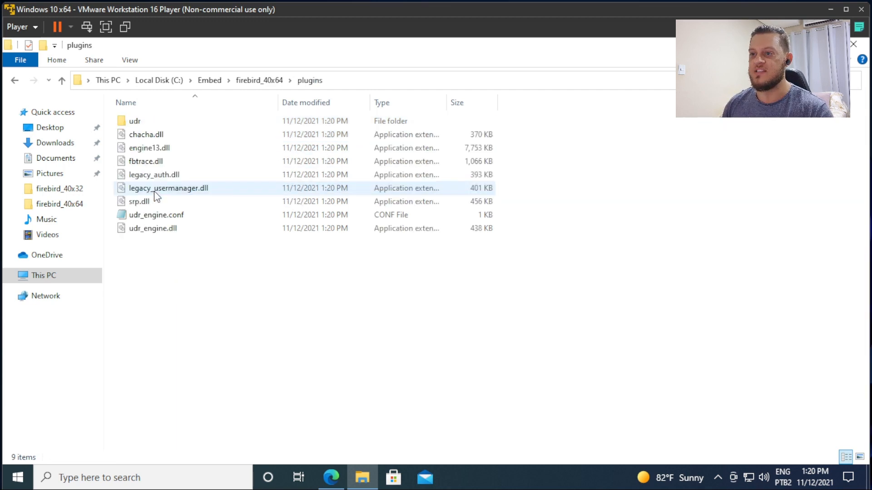
pyautogui.click(144, 124)
pyautogui.keyDown('ctrl'); pyautogui.click(151, 136); pyautogui.keyUp('ctrl')
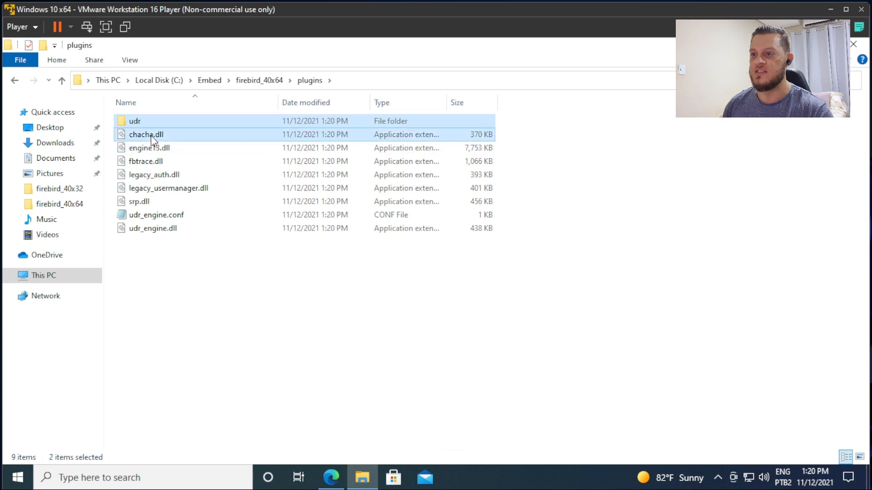
pyautogui.press('Delete')
pyautogui.click(151, 135)
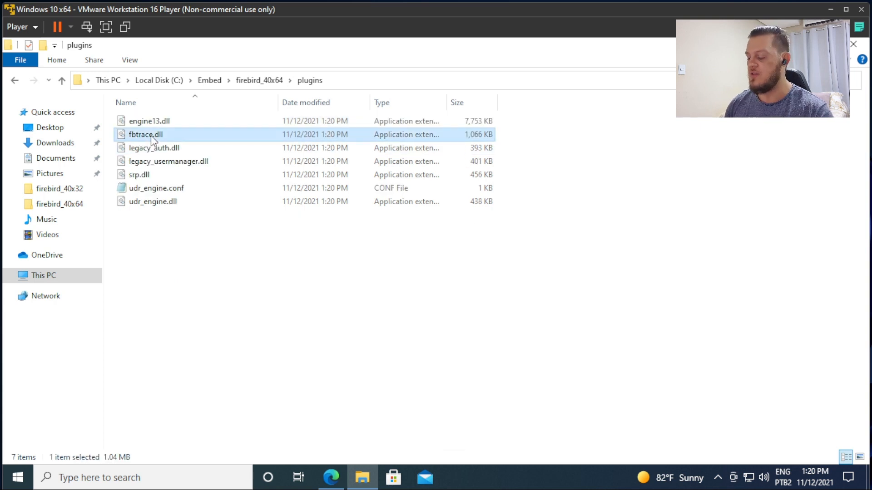
pyautogui.hotkey('shift', 'End')
pyautogui.press('Delete')
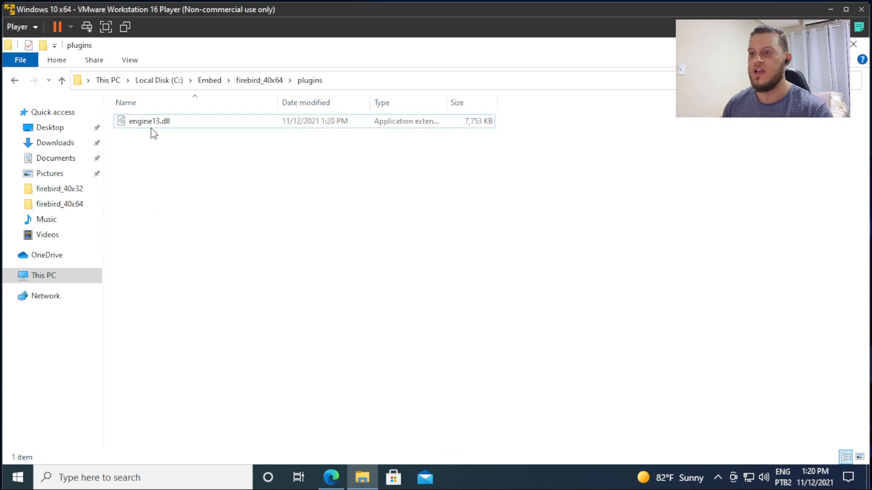
# - Back in firebird_40x64, sort the files by type and delete the executables from fb_lock_print.exe through firebird.exe
pyautogui.click(263, 81)
pyautogui.click(154, 205)
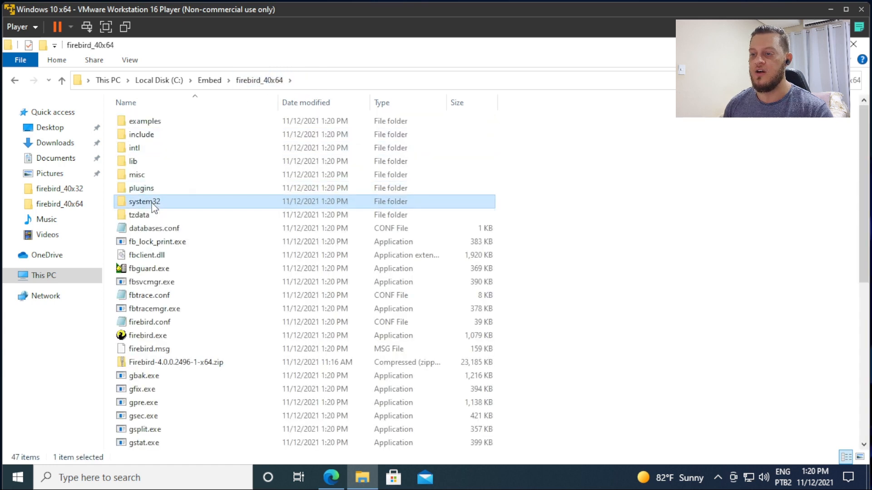
pyautogui.press('Down')
pyautogui.press('Down')
pyautogui.press('Down')
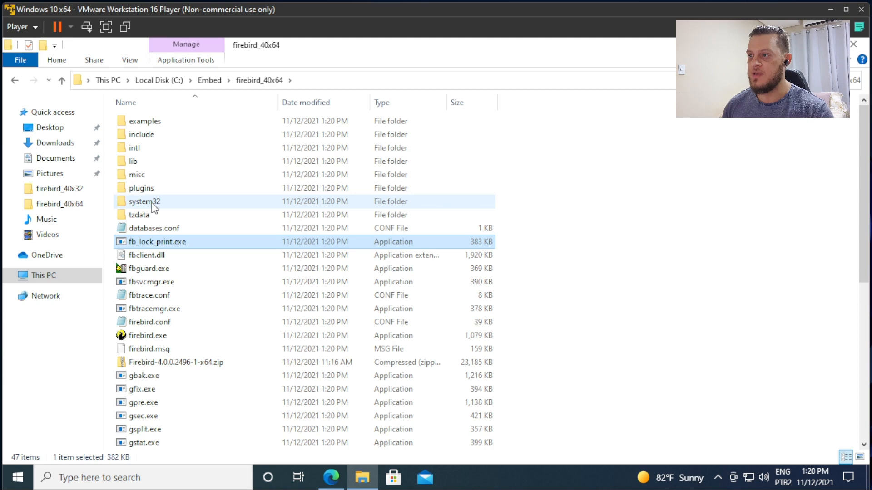
pyautogui.click(394, 103)
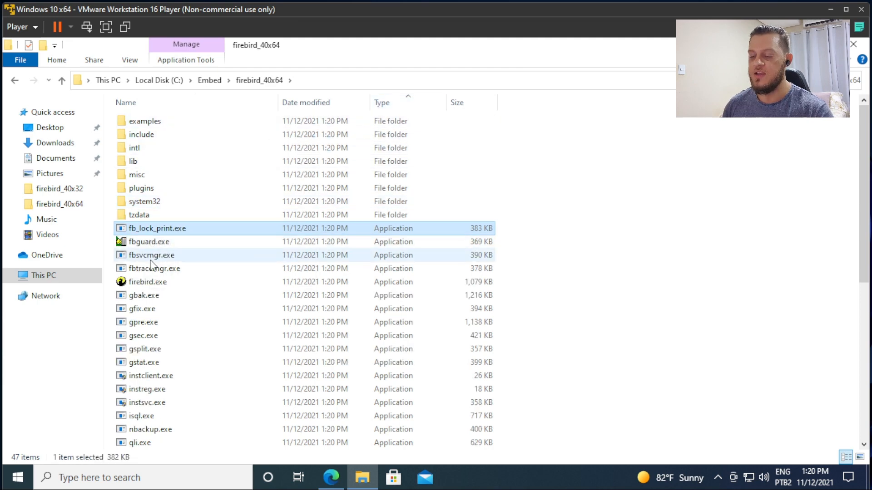
pyautogui.keyDown('shift'); pyautogui.click(146, 282); pyautogui.keyUp('shift')
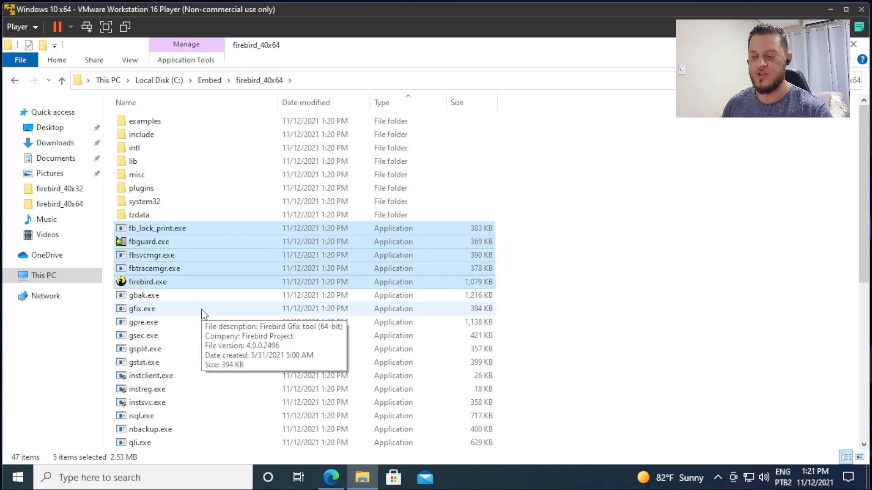
pyautogui.press('Delete')
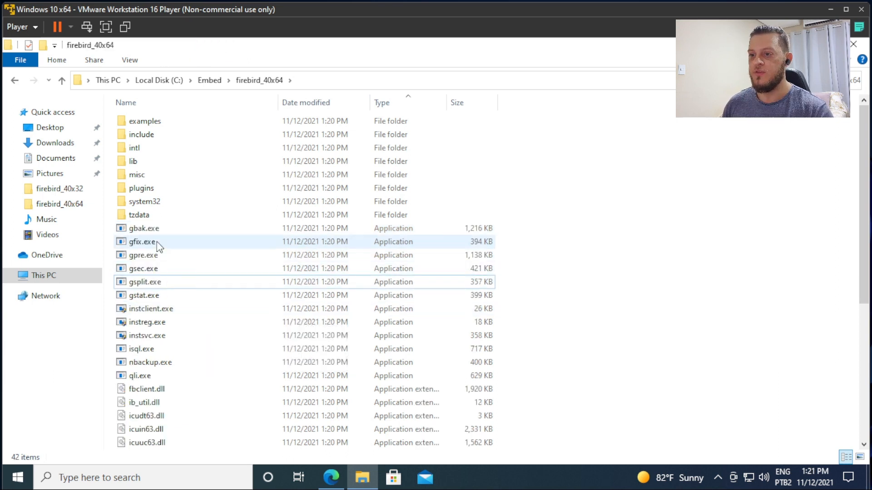
# - Delete the executables from gpre.exe through instsvc.exe together with qli.exe, keeping isql.exe and nbackup.exe
pyautogui.click(159, 255)
pyautogui.keyDown('shift'); pyautogui.click(159, 269); pyautogui.keyUp('shift')
pyautogui.keyDown('shift'); pyautogui.click(157, 282); pyautogui.keyUp('shift')
pyautogui.keyDown('shift'); pyautogui.click(153, 297); pyautogui.keyUp('shift')
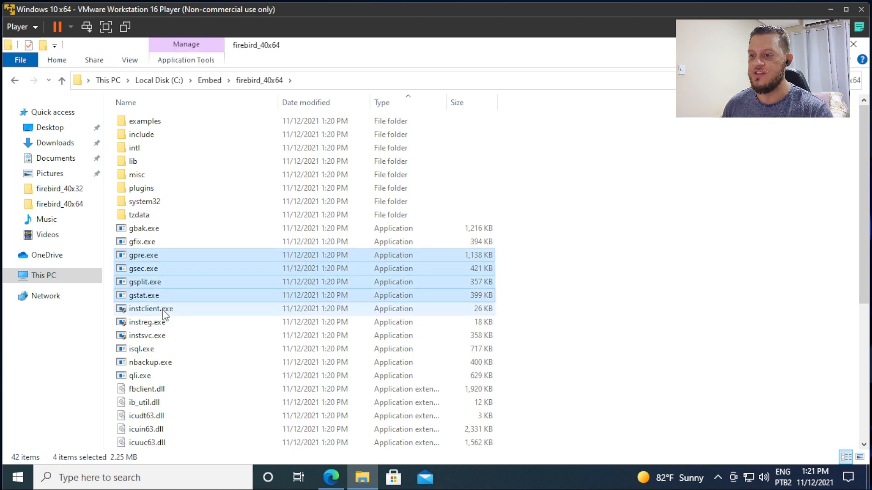
pyautogui.keyDown('shift'); pyautogui.click(158, 309); pyautogui.keyUp('shift')
pyautogui.keyDown('shift'); pyautogui.click(160, 323); pyautogui.keyUp('shift')
pyautogui.keyDown('shift'); pyautogui.click(163, 336); pyautogui.keyUp('shift')
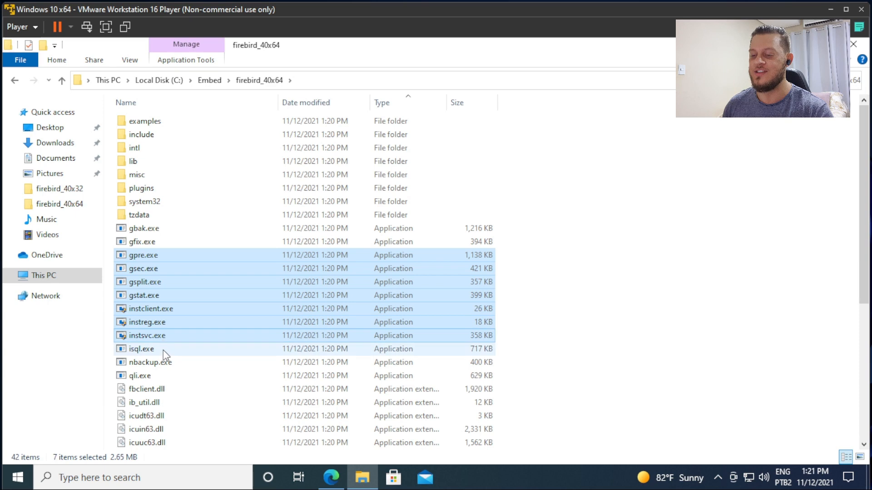
pyautogui.keyDown('ctrl'); pyautogui.click(143, 377); pyautogui.keyUp('ctrl')
pyautogui.press('Delete')
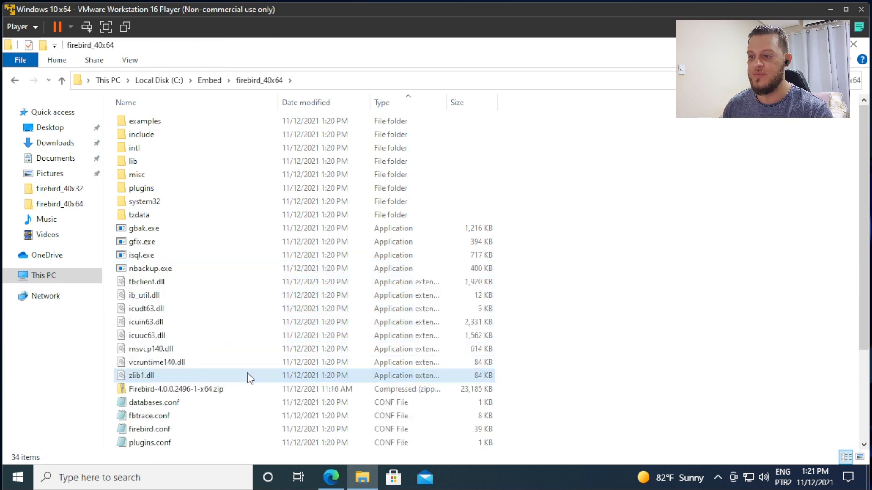
# - Delete the security4.fdb file from the firebird_40x64 folder
pyautogui.scroll(-3, 248, 378)
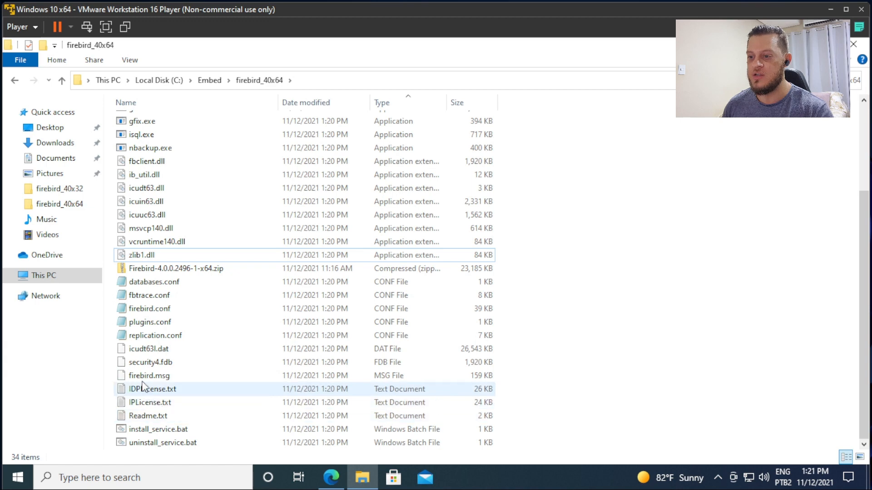
pyautogui.click(163, 283)
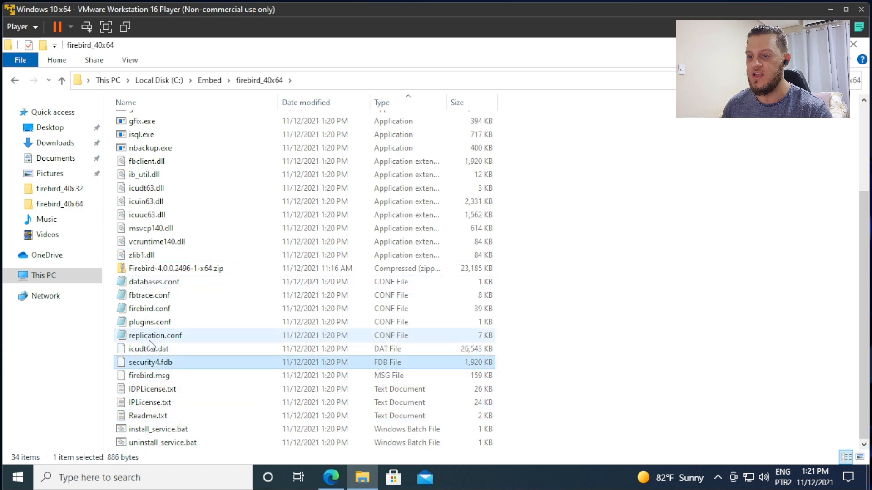
pyautogui.press('Delete')
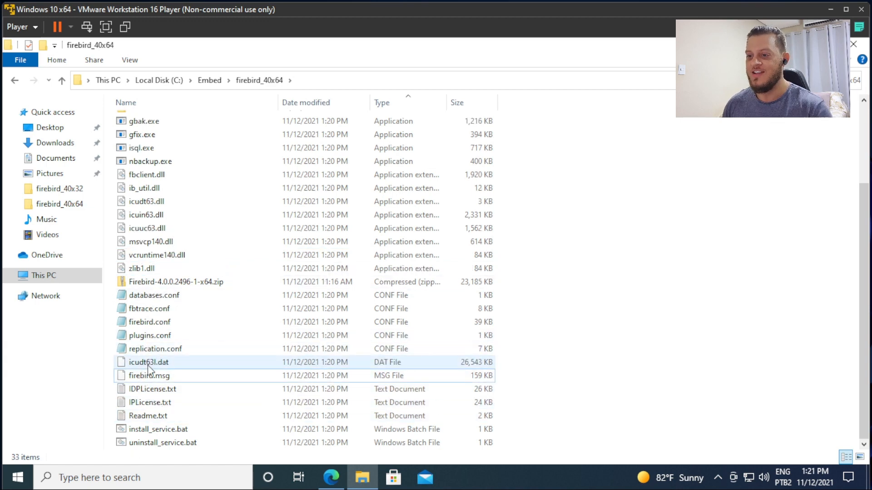
# - Open firebird.conf from firebird_40x64 in Notepad and find the Providers setting
pyautogui.scroll(3, 150, 358)
pyautogui.click(150, 296)
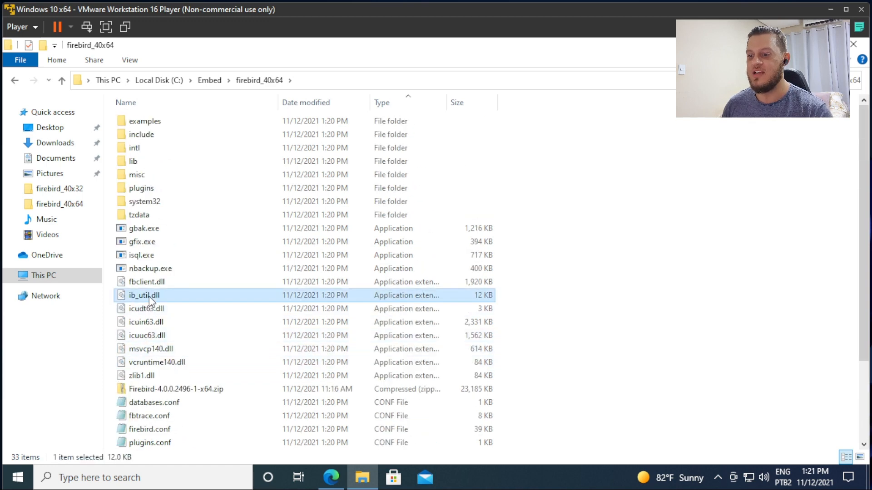
pyautogui.click(146, 389)
pyautogui.press('Down')
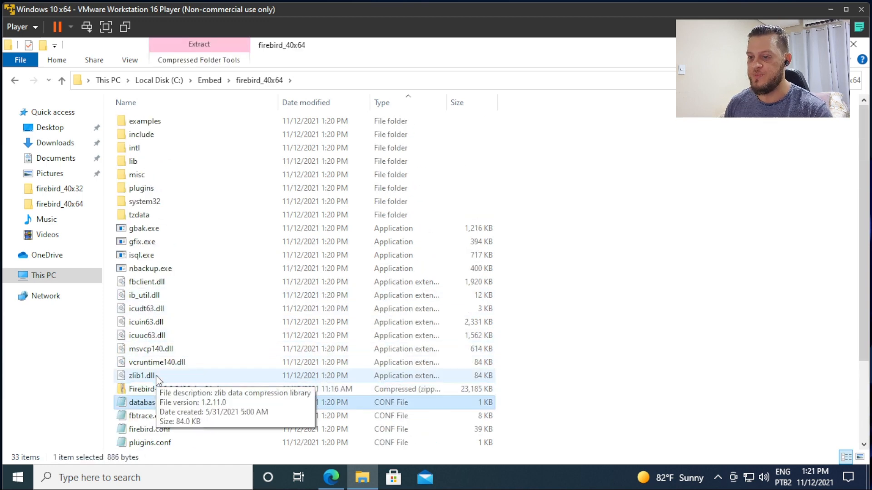
pyautogui.press('Down')
pyautogui.press('Down')
pyautogui.press('Return')
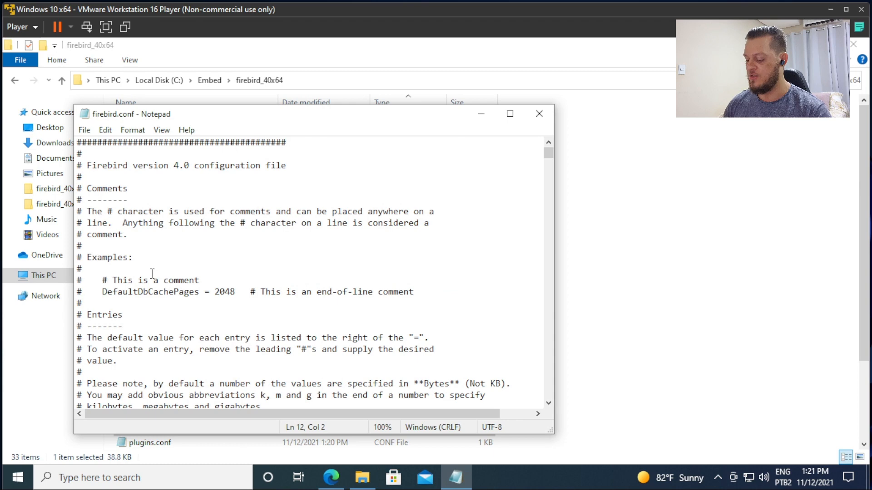
pyautogui.hotkey('ctrl', 'f')
pyautogui.press('Return')
pyautogui.press('Escape')
# - Uncomment the Providers line and remove Remote and Loopback so it reads "Providers = Engine13"
pyautogui.press('Home')
pyautogui.press('Delete')
pyautogui.press('Right')
pyautogui.press('Right')
pyautogui.press('Right')
pyautogui.press('Right')
pyautogui.hotkey('shift', 'Right')
pyautogui.hotkey('shift', 'Right')
pyautogui.hotkey('shift', 'Right')
pyautogui.hotkey('shift', 'Right')
pyautogui.hotkey('shift', 'Right')
pyautogui.hotkey('shift', 'Right')
pyautogui.hotkey('shift', 'Right')
pyautogui.press('Delete')
pyautogui.press('End')
pyautogui.hotkey('shift', 'Left')
pyautogui.hotkey('shift', 'Left')
pyautogui.hotkey('shift', 'Left')
pyautogui.hotkey('shift', 'Left')
pyautogui.hotkey('shift', 'Left')
pyautogui.hotkey('shift', 'Left')
pyautogui.hotkey('shift', 'Left')
pyautogui.hotkey('shift', 'Left')
pyautogui.hotkey('shift', 'Left')
pyautogui.press('Delete')
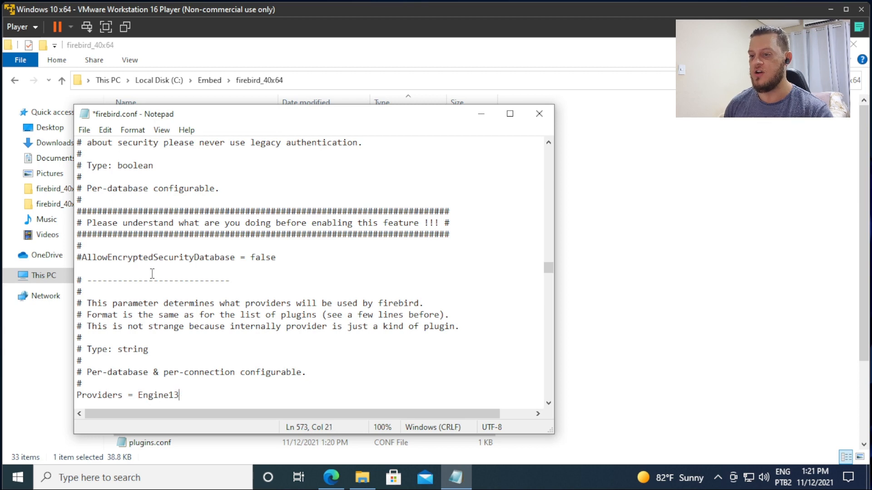
# - Save the 64-bit firebird.conf and close Notepad
pyautogui.hotkey('ctrl', 's')
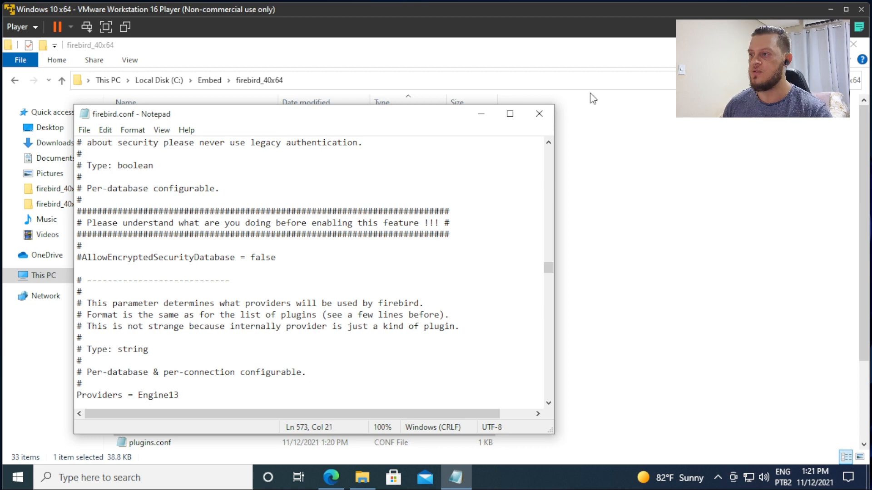
pyautogui.click(539, 114)
# - Return to the Embed folder and open firebird_40x32 to review its remaining files
pyautogui.hotkey('alt', 'Up')
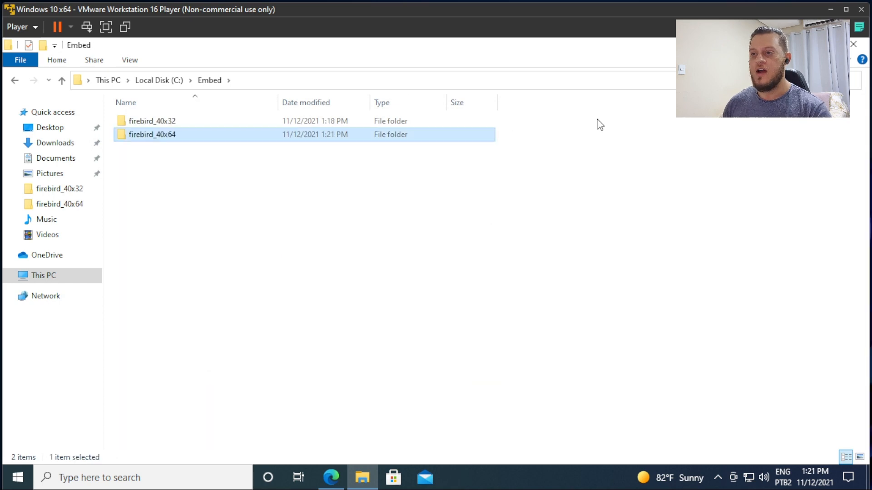
pyautogui.doubleClick(217, 126)
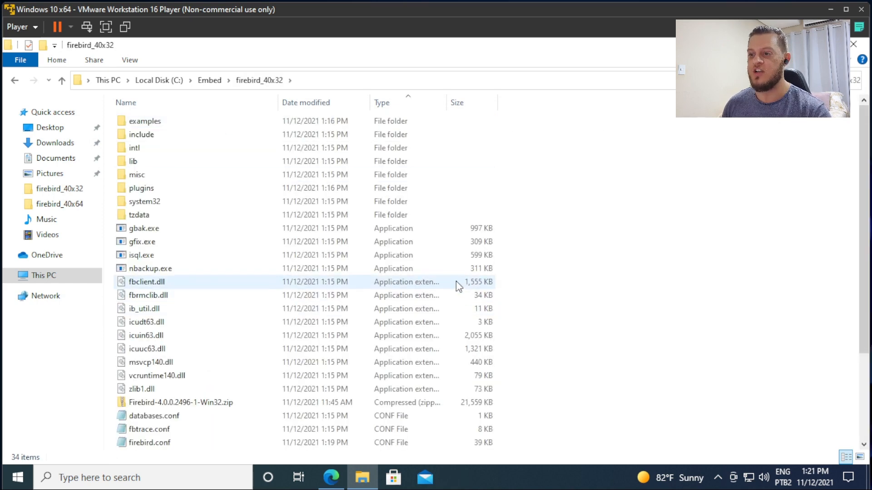
pyautogui.scroll(-3, 456, 283)
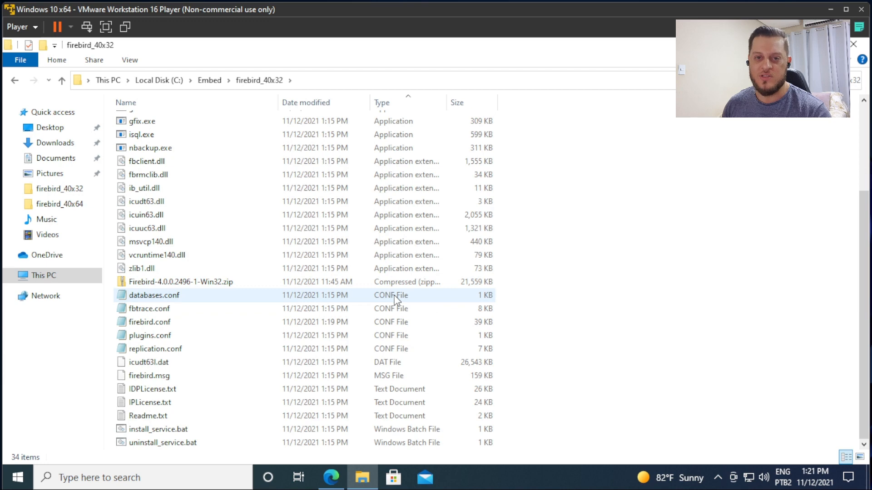
# - Check the size on disk of the firebird_40x32 folder in its properties, and reopen the folder
pyautogui.scroll(3, 314, 295)
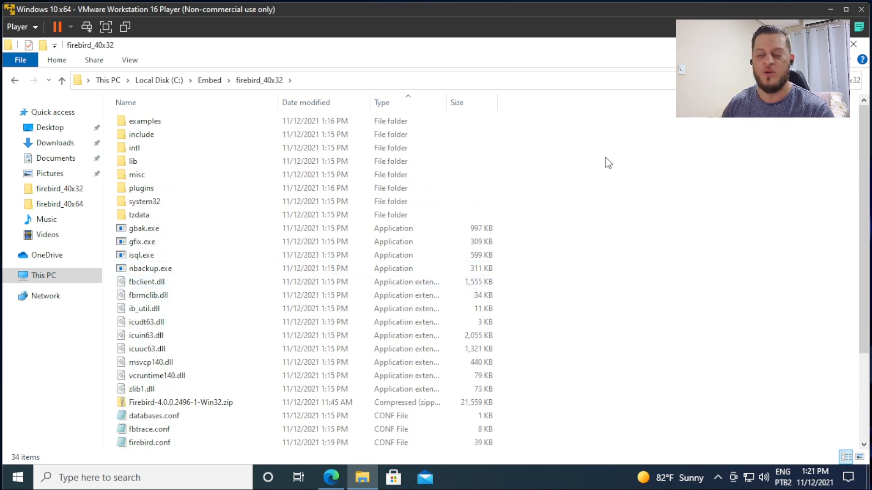
pyautogui.hotkey('alt', 'Up')
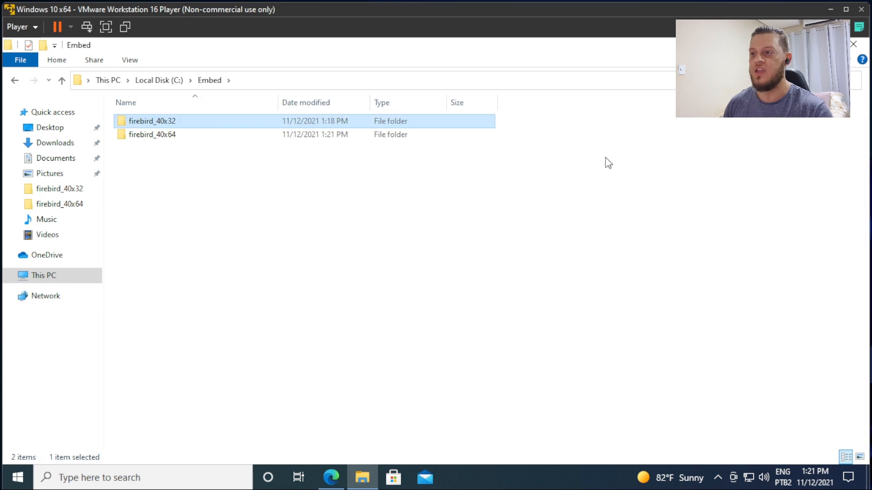
pyautogui.hotkey('alt', 'Return')
pyautogui.moveTo(707, 158); pyautogui.dragTo(559, 114)
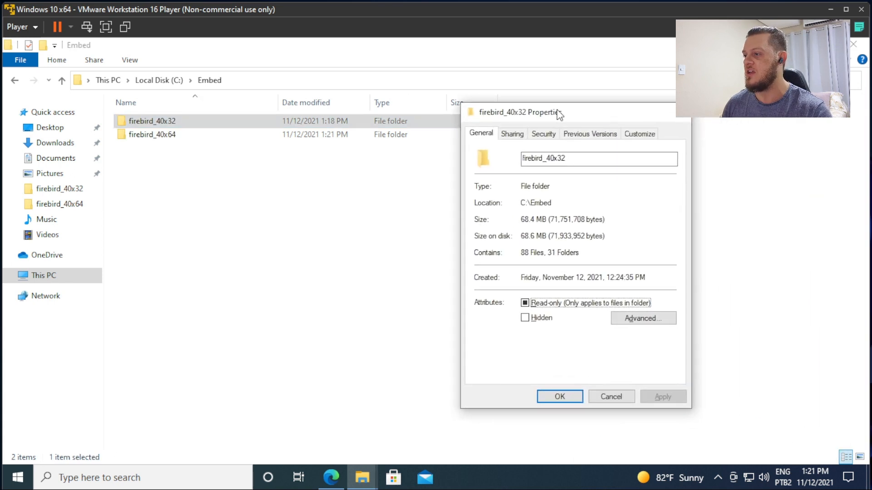
pyautogui.click(526, 239)
pyautogui.moveTo(525, 240); pyautogui.dragTo(547, 240)
pyautogui.press('Escape')
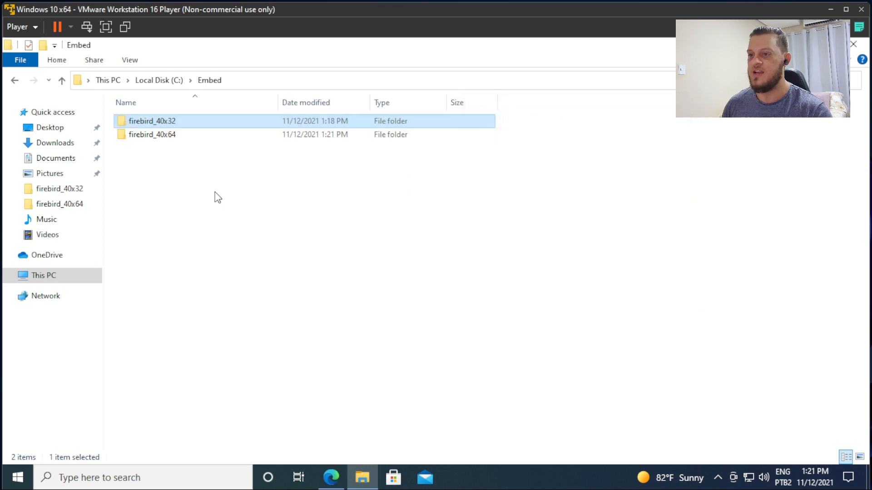
pyautogui.doubleClick(156, 124)
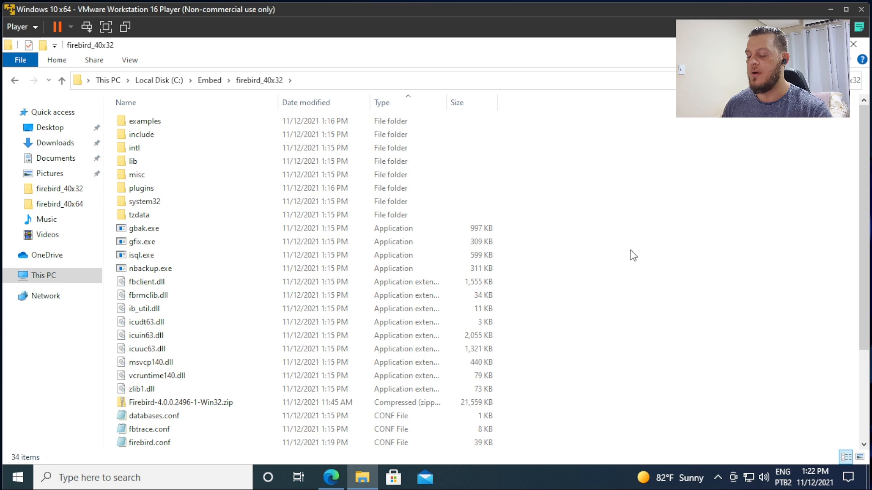
# - Switch to IBExpert, dismiss the startup notice and start a new database registration with the protocol "Local, default"
pyautogui.press('super+d')
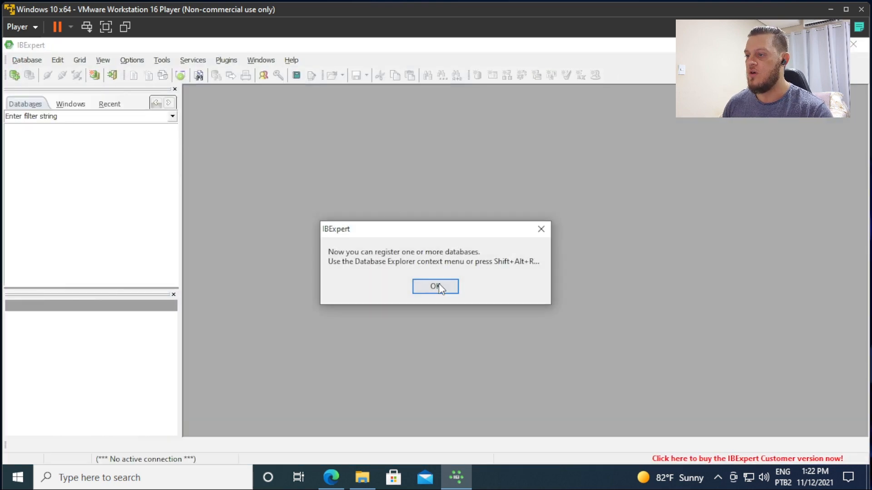
pyautogui.click(437, 286)
pyautogui.rightClick(127, 170)
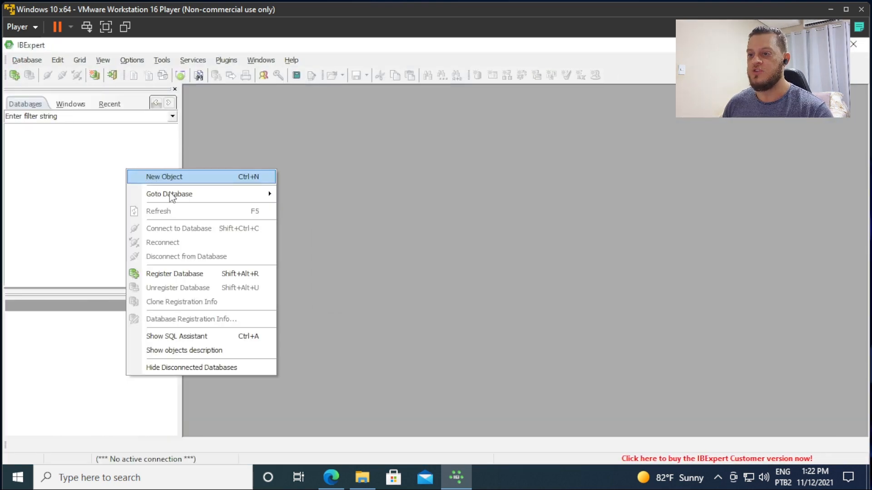
pyautogui.click(184, 273)
pyautogui.click(445, 91)
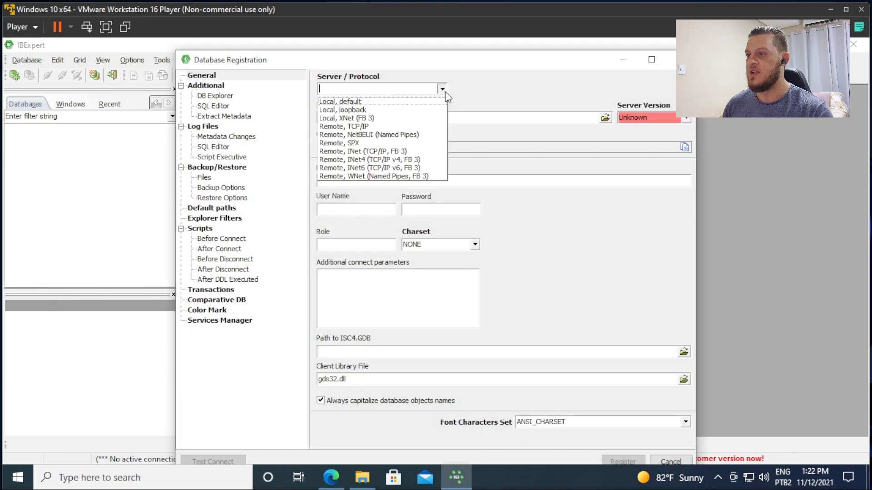
pyautogui.click(359, 102)
# - Choose EMPLOYEE.FDB from firebird_40x32\examples\empbuild as the database file, filtering for Firebird databases (*.fdb)
pyautogui.click(344, 116)
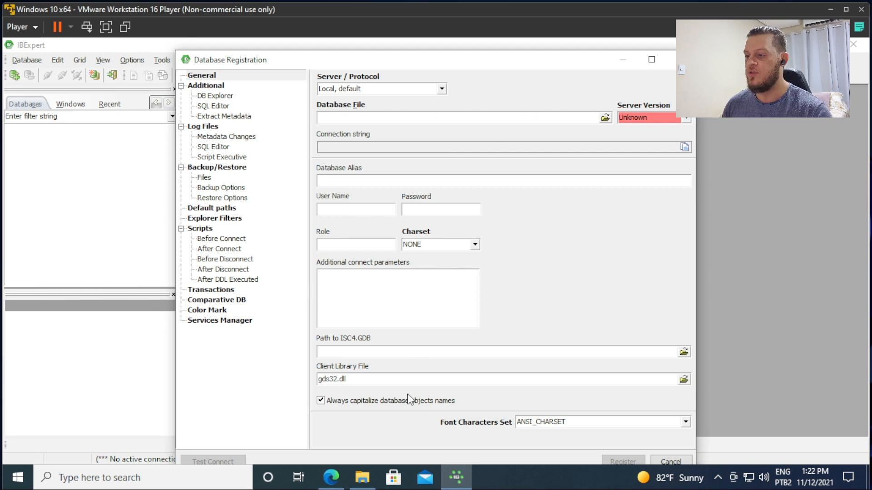
pyautogui.click(607, 119)
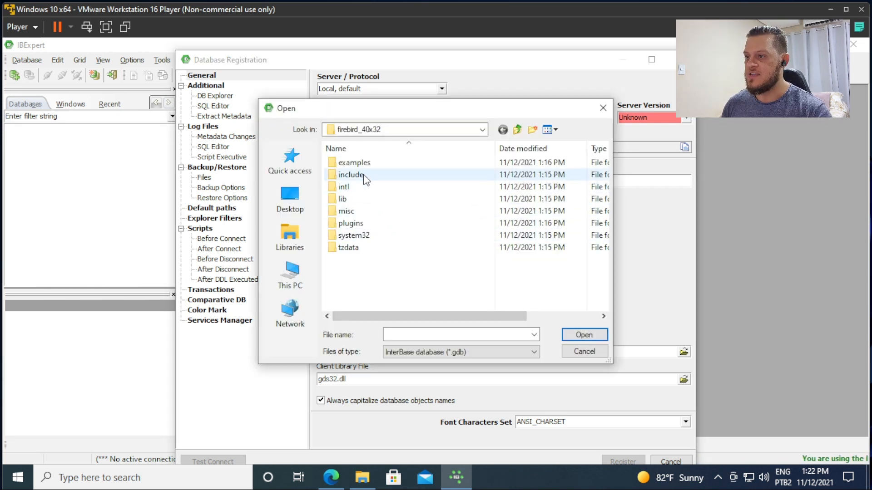
pyautogui.doubleClick(369, 165)
pyautogui.doubleClick(369, 164)
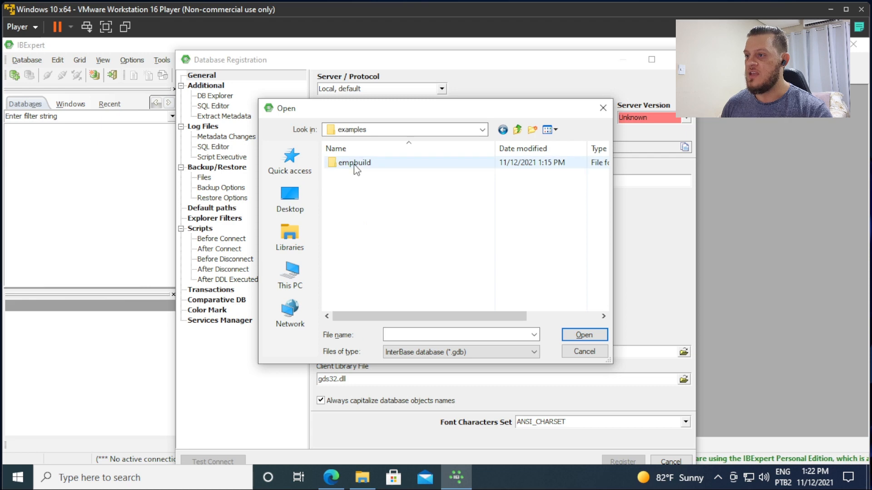
pyautogui.click(449, 353)
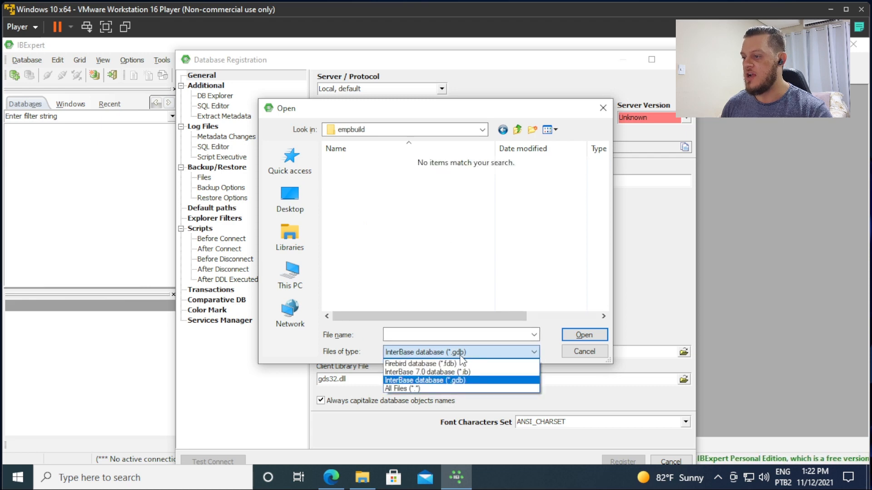
pyautogui.click(456, 362)
pyautogui.click(373, 163)
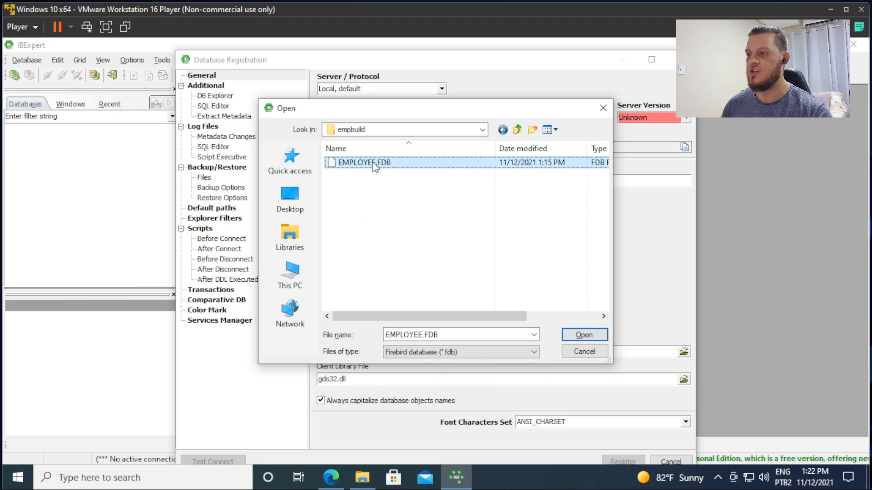
pyautogui.click(583, 335)
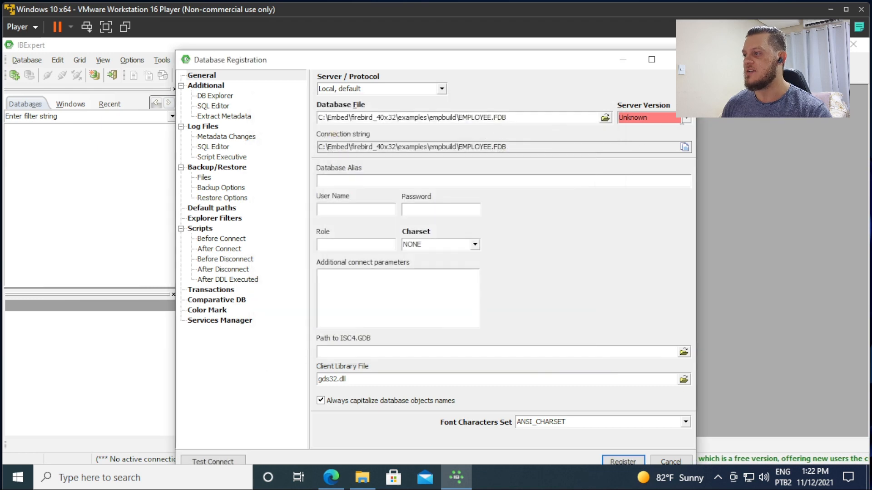
# - Set the server version to Firebird 4.0 and the database alias to x32
pyautogui.click(685, 118)
pyautogui.click(648, 187)
pyautogui.click(366, 177)
pyautogui.write('x')
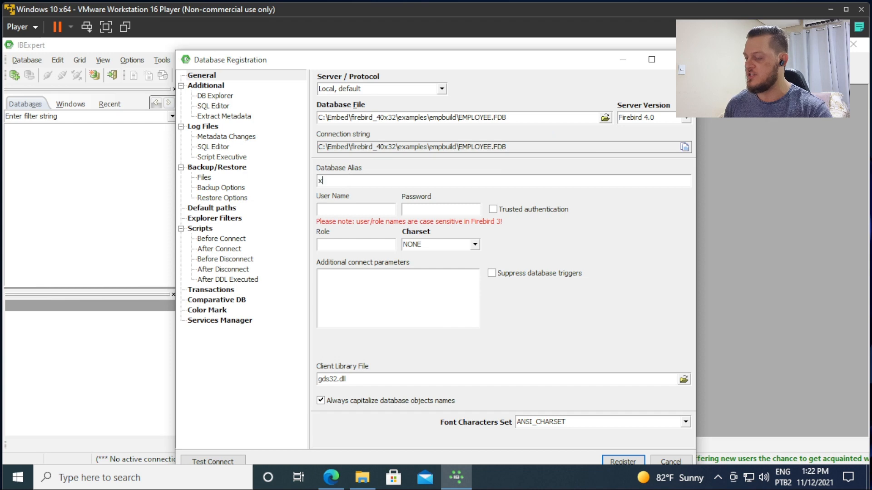
pyautogui.write('32')
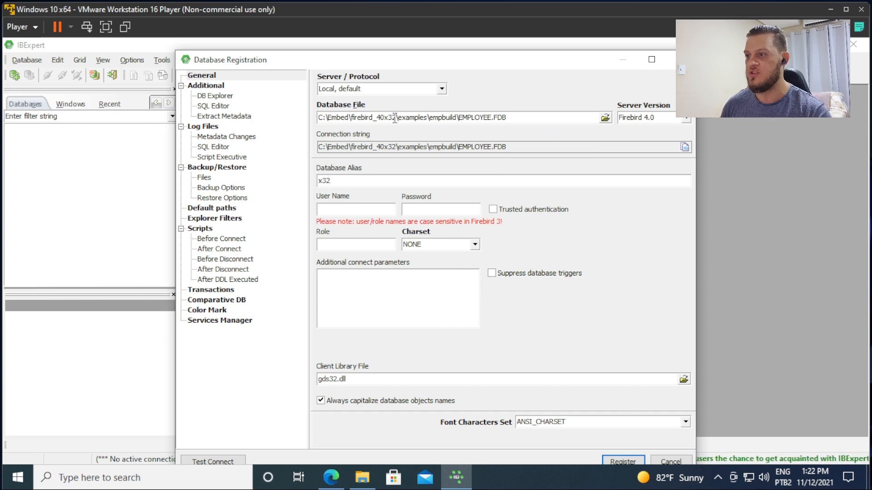
# - Set the client library file to fbclient.dll from C:\Embed\firebird_40x32
pyautogui.click(387, 379)
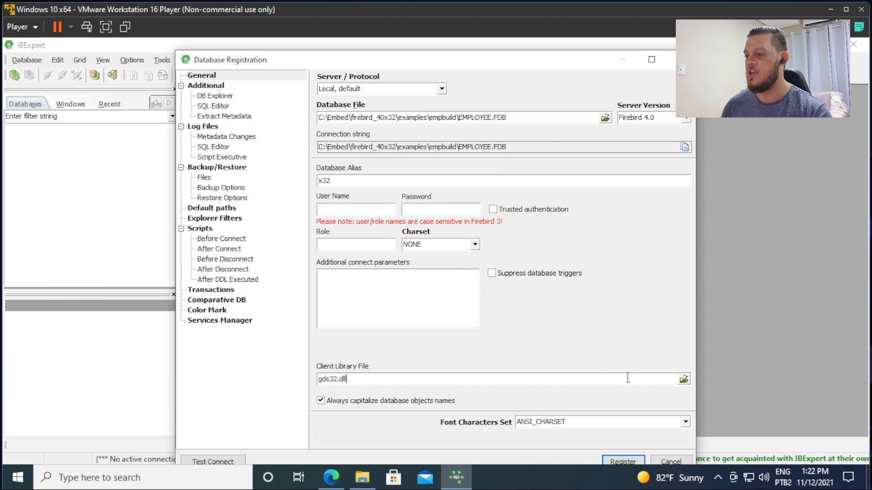
pyautogui.click(684, 379)
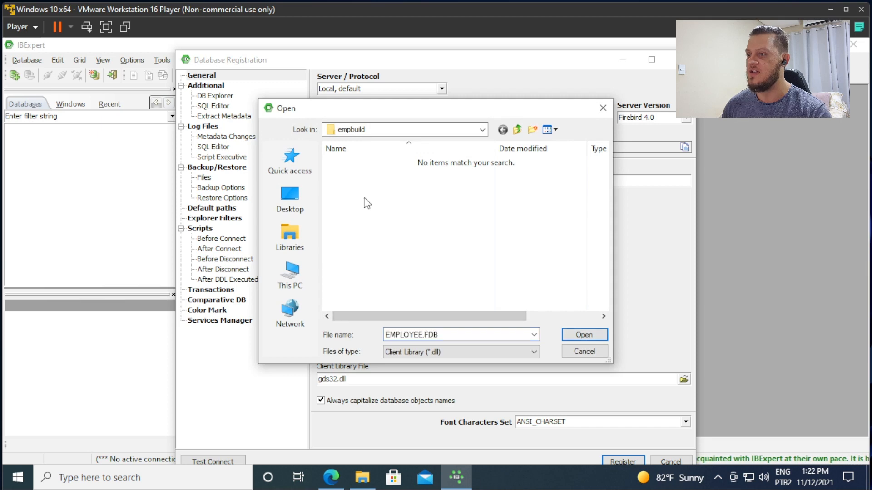
pyautogui.press('BackSpace')
pyautogui.press('BackSpace')
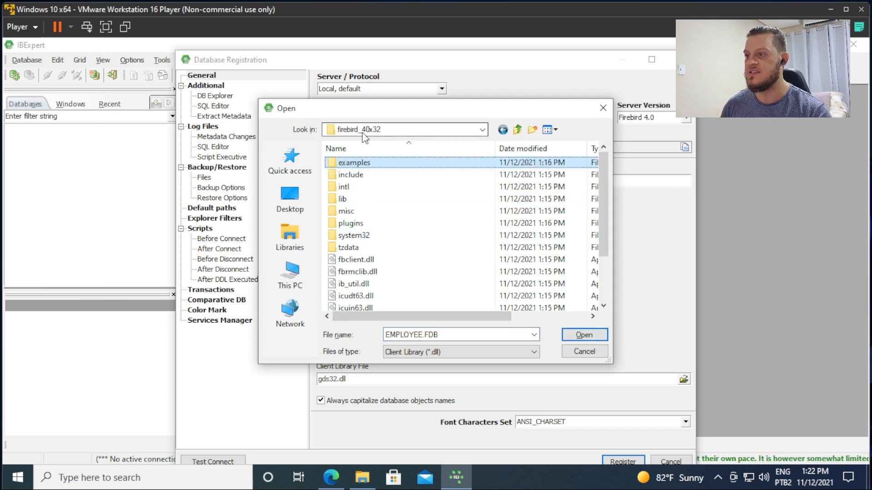
pyautogui.click(369, 260)
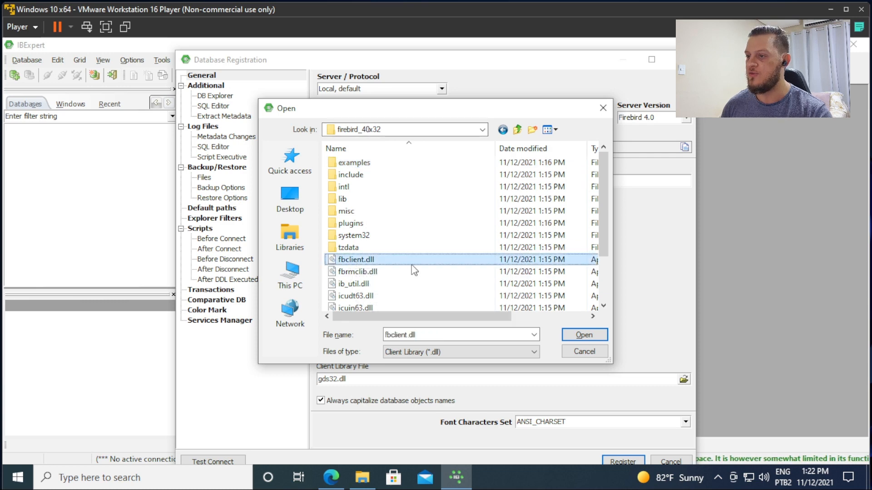
pyautogui.press('Return')
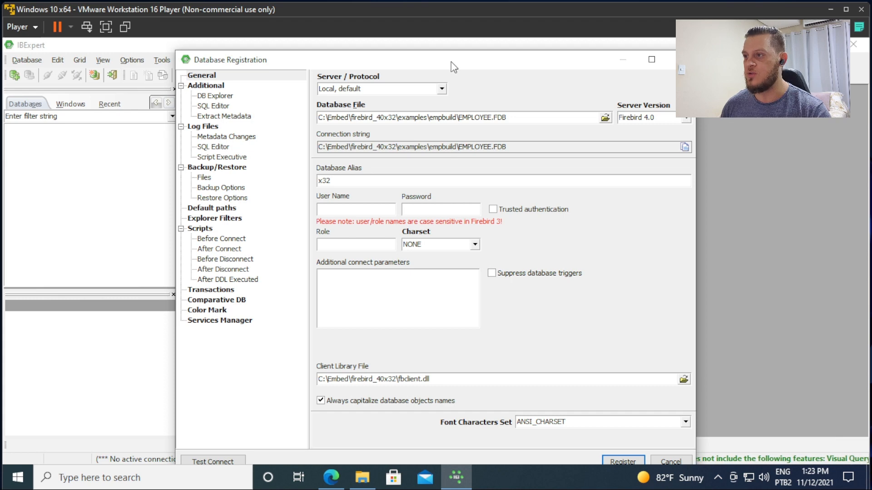
# - Test the database connection with login and password left blank, and close the diagnostics
pyautogui.moveTo(451, 62); pyautogui.dragTo(434, 50)
pyautogui.click(207, 451)
pyautogui.moveTo(393, 224); pyautogui.dragTo(390, 169)
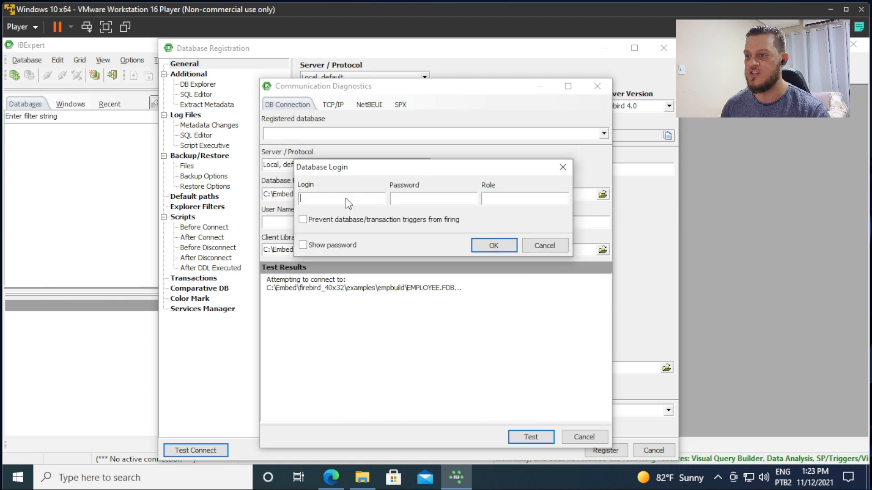
pyautogui.click(491, 247)
pyautogui.moveTo(369, 314); pyautogui.dragTo(391, 314)
pyautogui.click(392, 314)
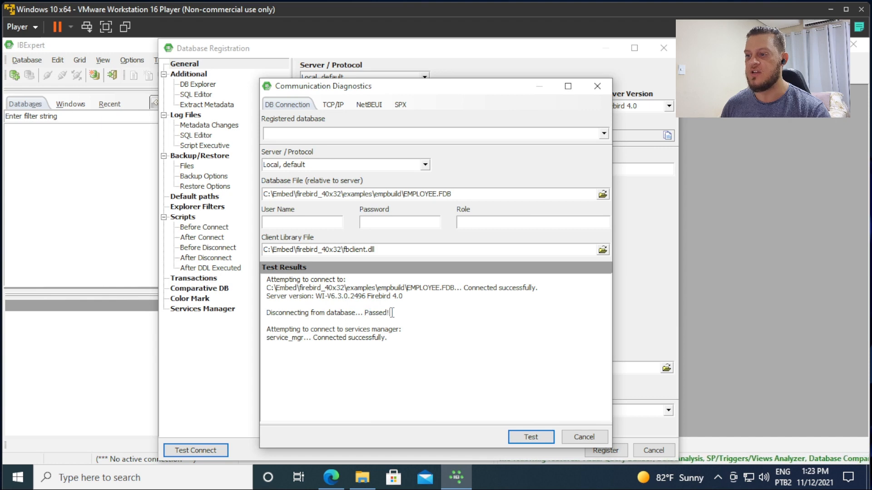
pyautogui.click(584, 437)
# - Register the x32 database and connect to it with a blank login and password
pyautogui.click(597, 451)
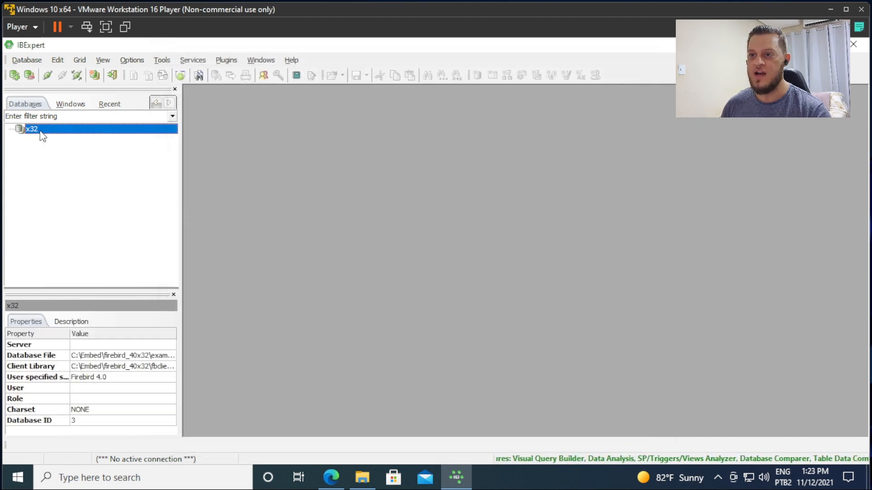
pyautogui.doubleClick(40, 132)
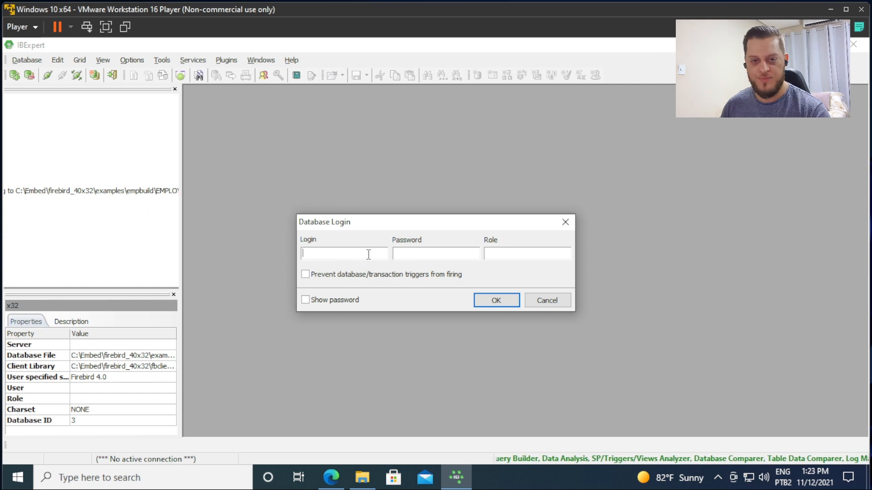
pyautogui.click(496, 299)
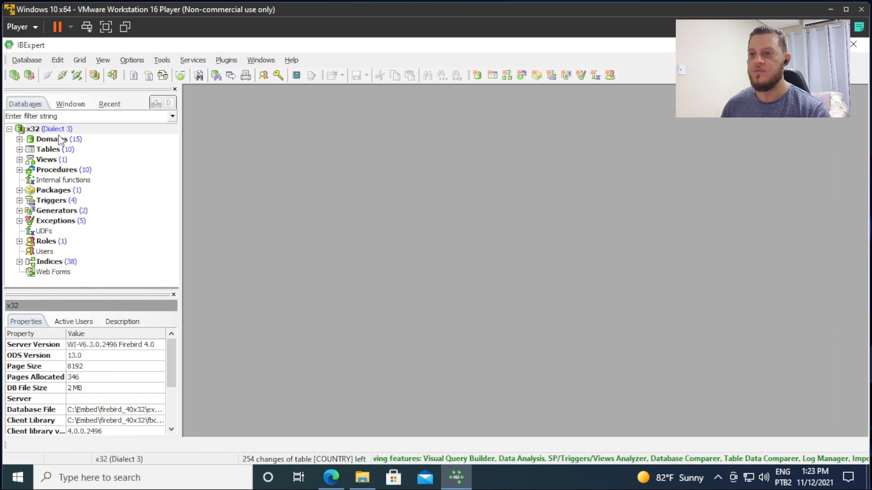
# - Expand the x32 tables, open the COUNTRY table maximized and view its data records
pyautogui.doubleClick(48, 149)
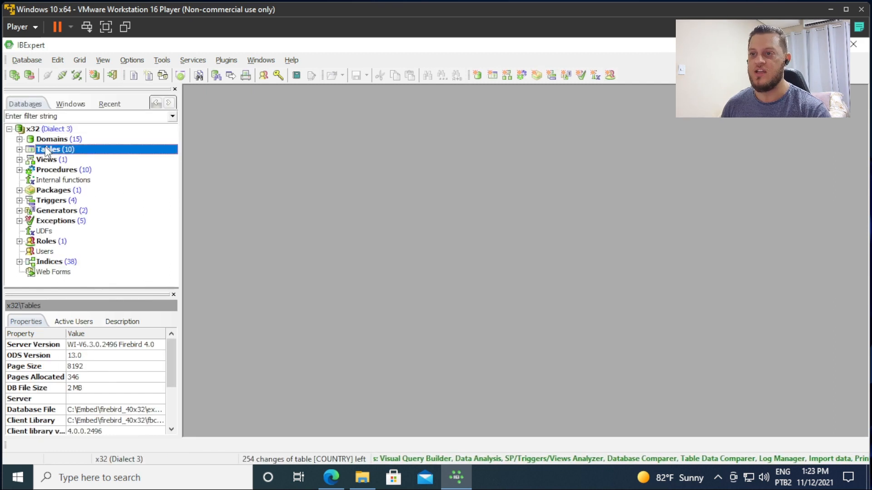
pyautogui.click(67, 160)
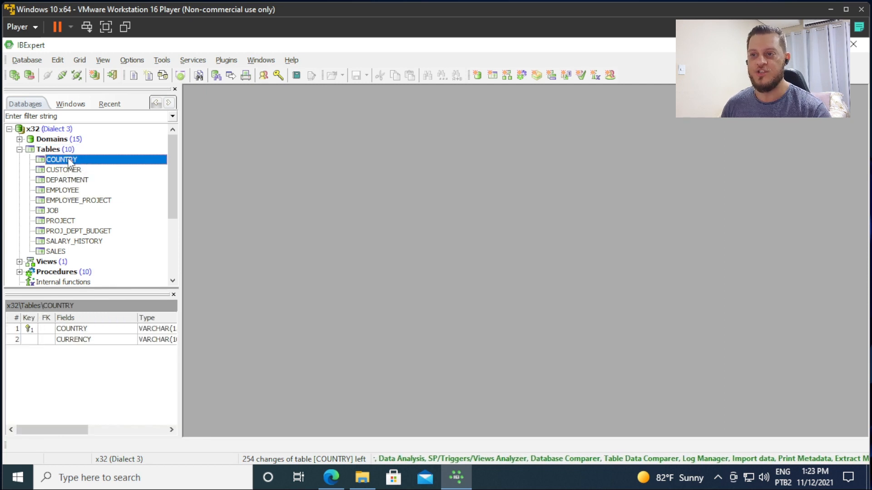
pyautogui.click(73, 170)
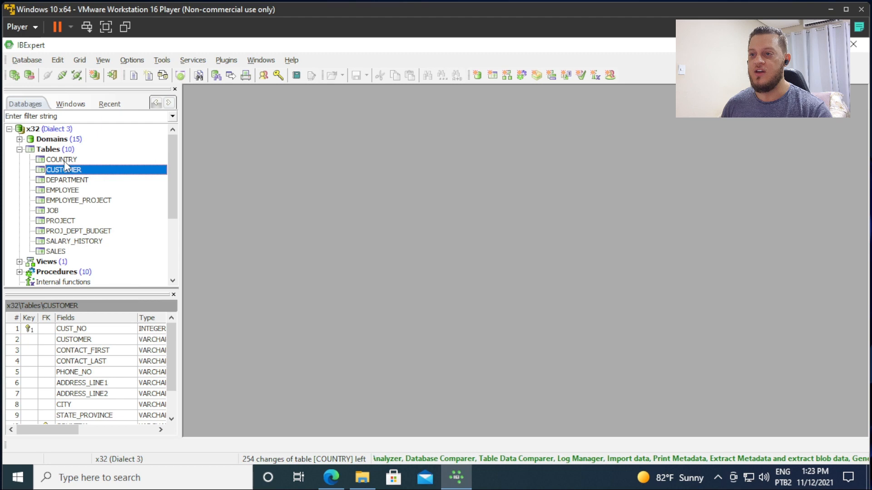
pyautogui.moveTo(74, 160); pyautogui.dragTo(76, 166)
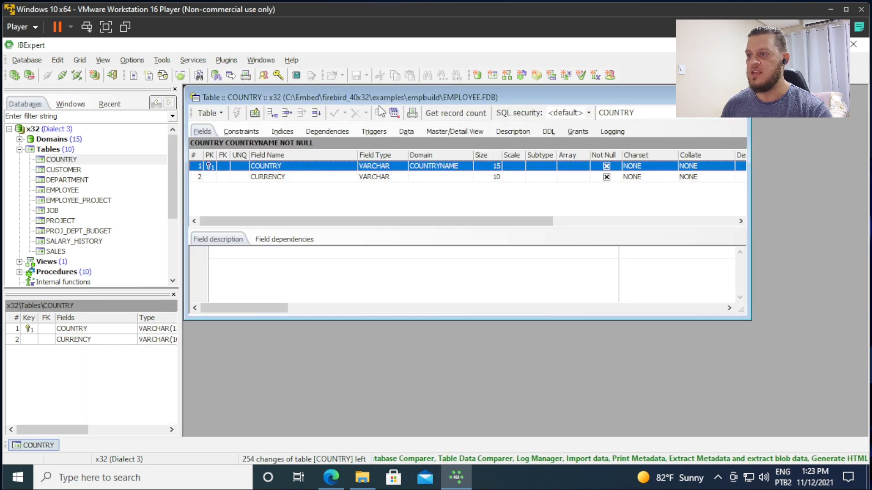
pyautogui.doubleClick(379, 98)
pyautogui.click(401, 111)
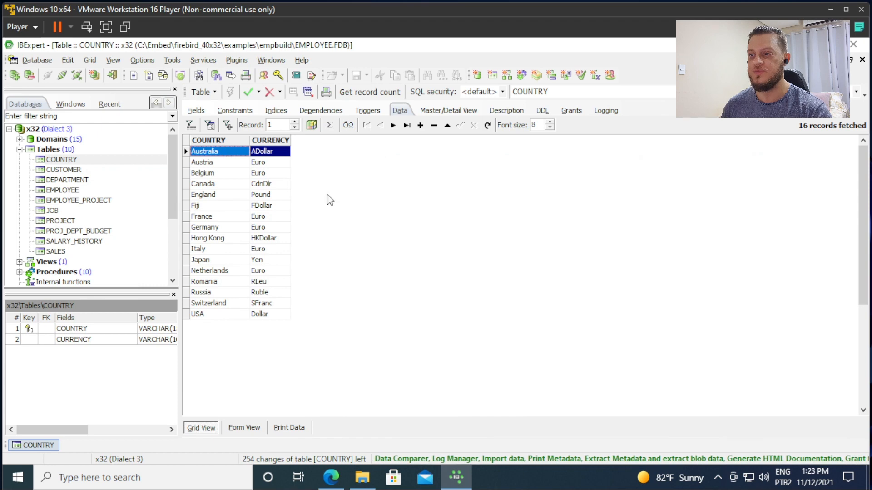
# - Close the COUNTRY table and disconnect from the x32 database
pyautogui.click(862, 59)
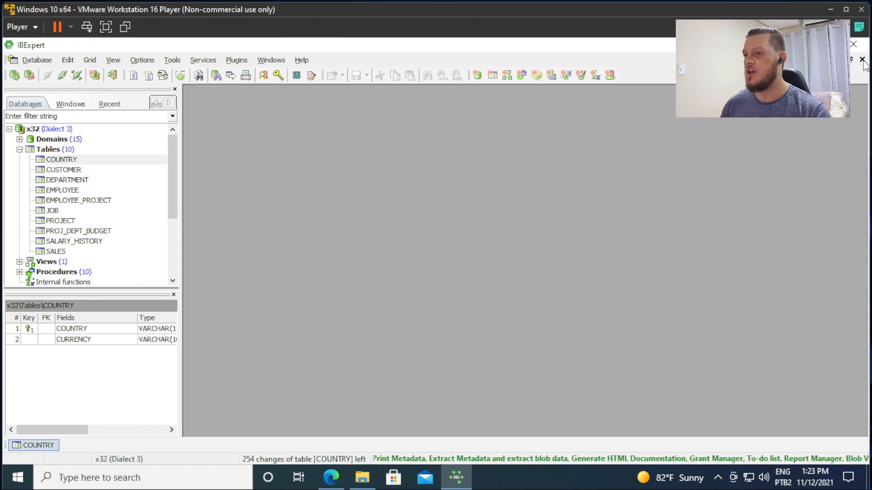
pyautogui.click(49, 157)
pyautogui.click(47, 149)
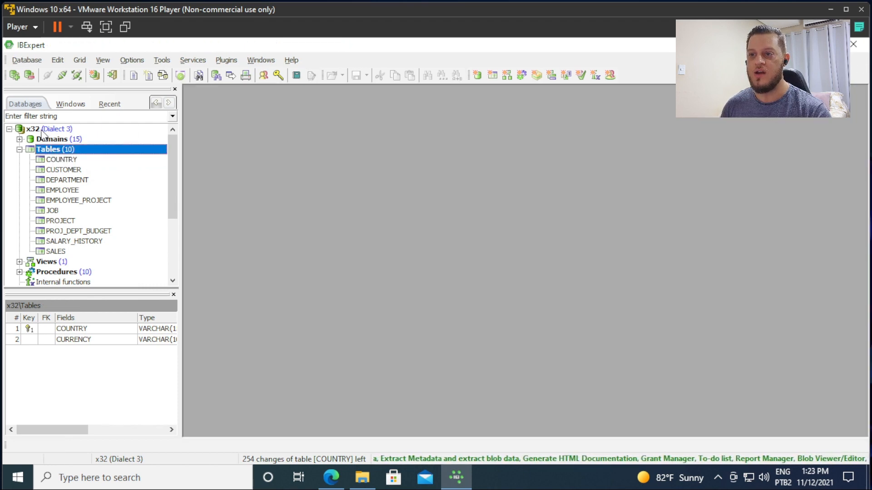
pyautogui.click(42, 130)
pyautogui.click(63, 74)
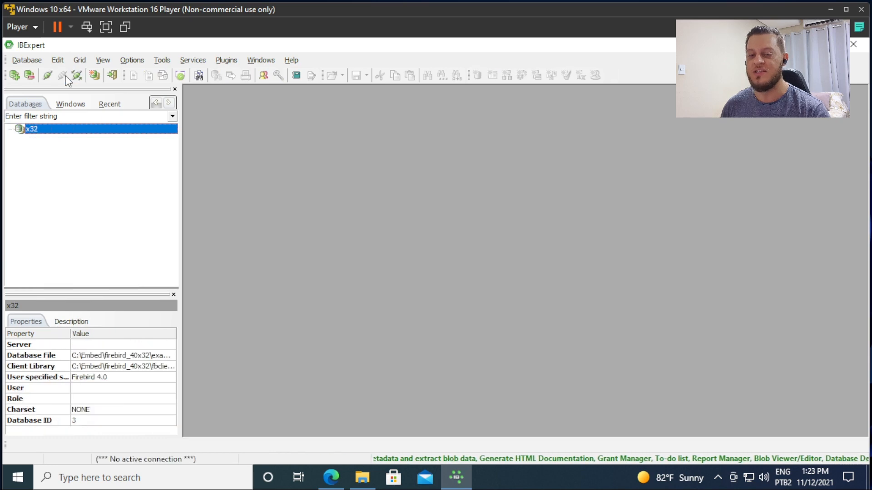
# - Edit the x32 database registration, setting the alias to x64 and pointing the database file and client library paths to firebird_40x64
pyautogui.rightClick(38, 133)
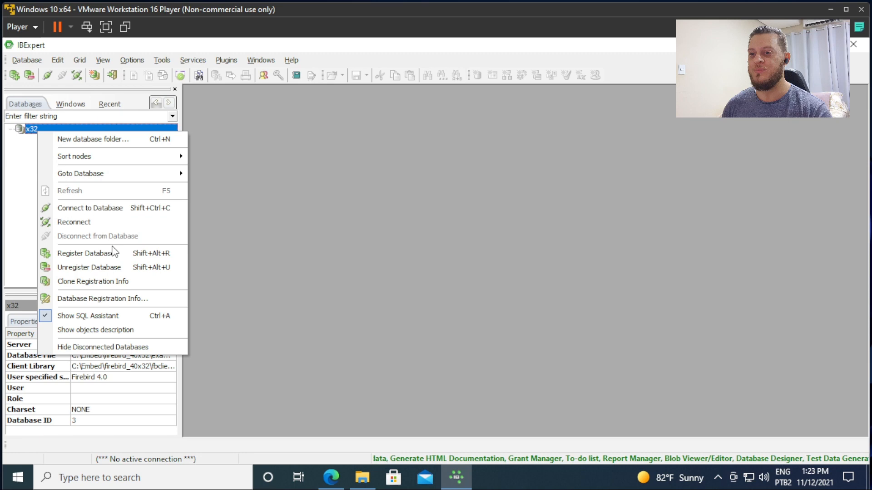
pyautogui.click(123, 298)
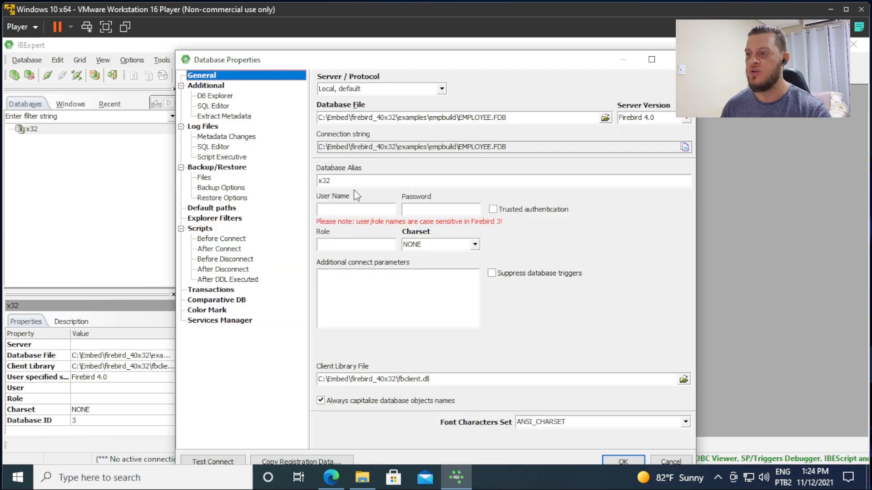
pyautogui.click(341, 180)
pyautogui.write('64')
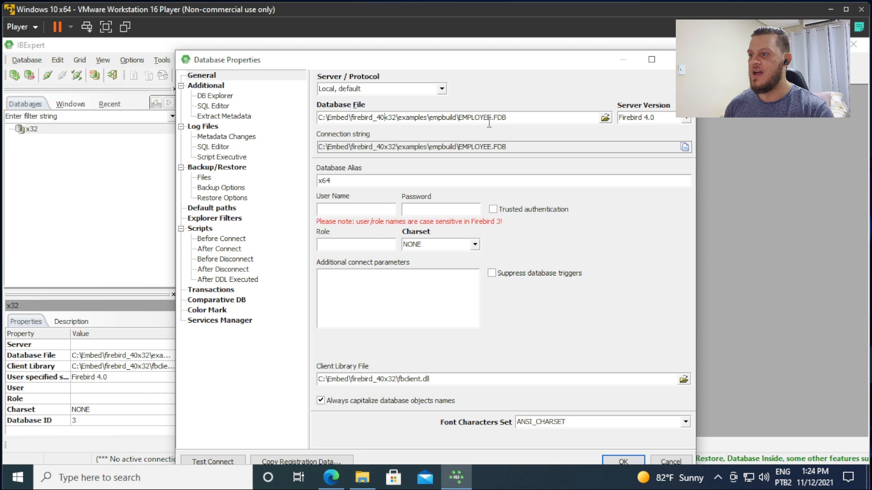
pyautogui.write('64')
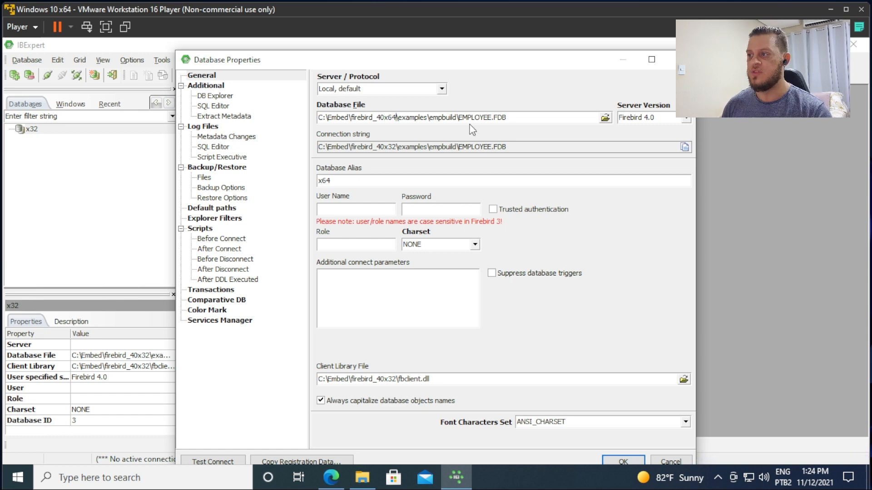
pyautogui.press('Tab')
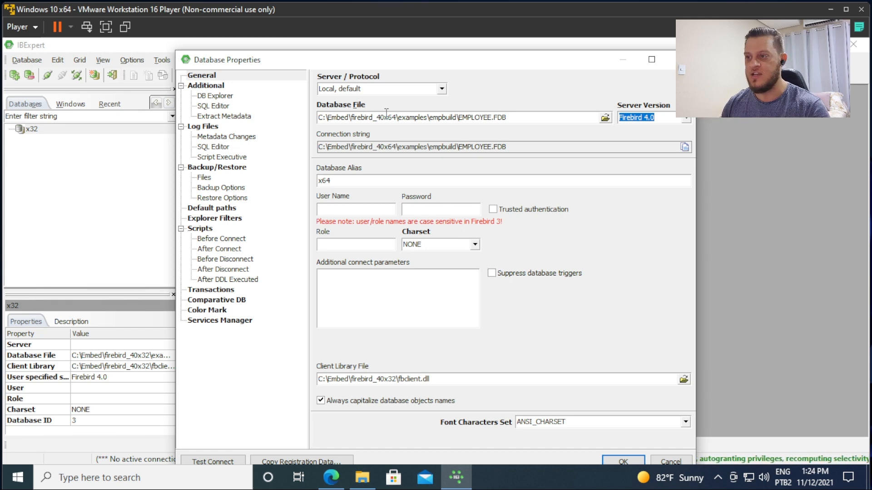
pyautogui.click(358, 209)
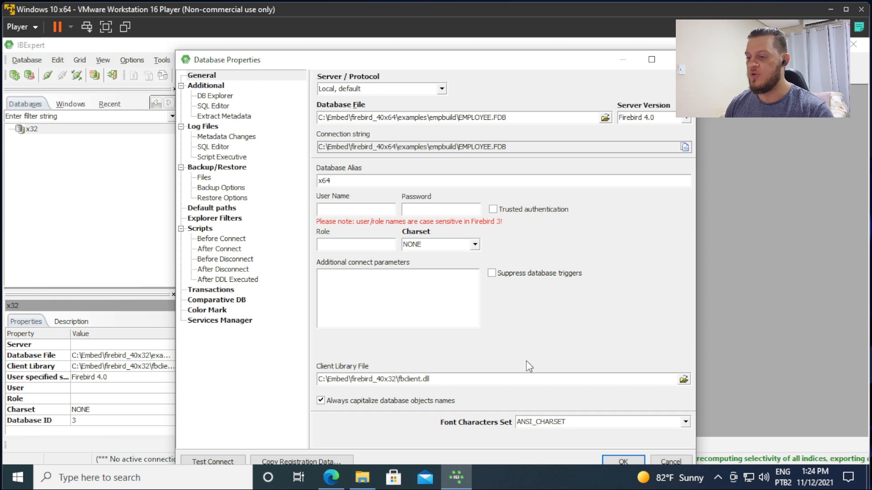
pyautogui.write('64')
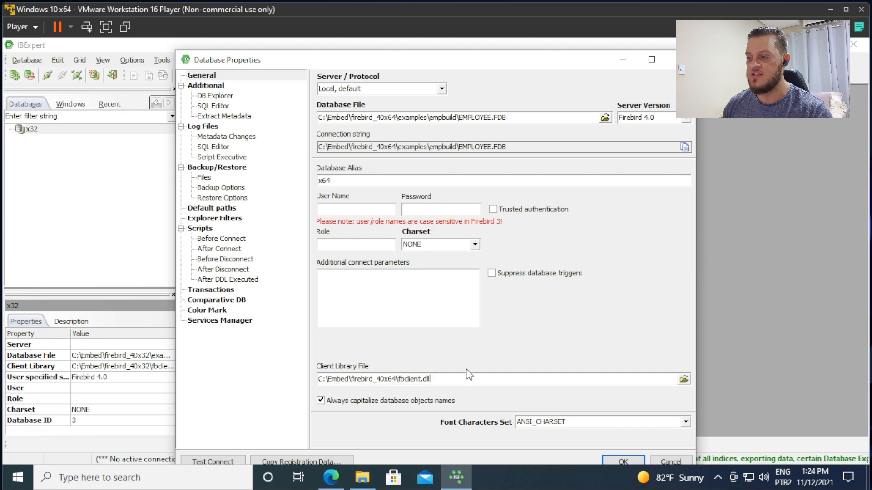
# - Test the x64 connection with a blank login and password, close the diagnostics and save the registration
pyautogui.moveTo(399, 60); pyautogui.dragTo(390, 52)
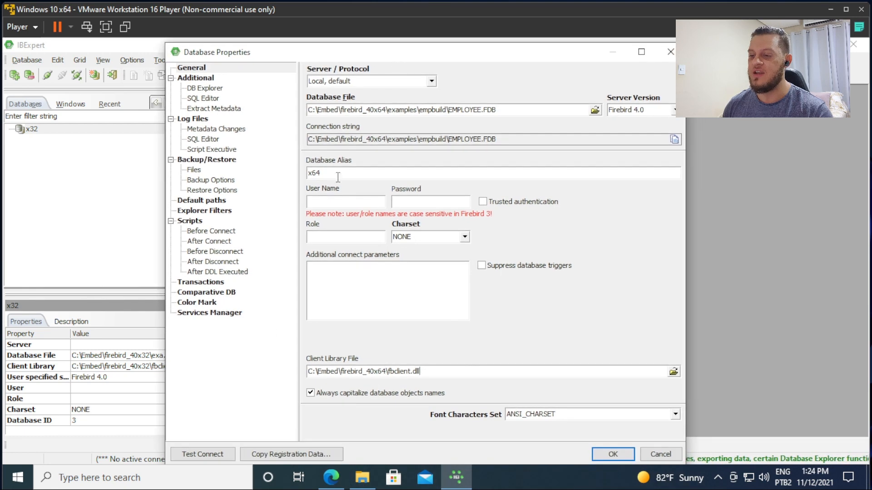
pyautogui.click(203, 455)
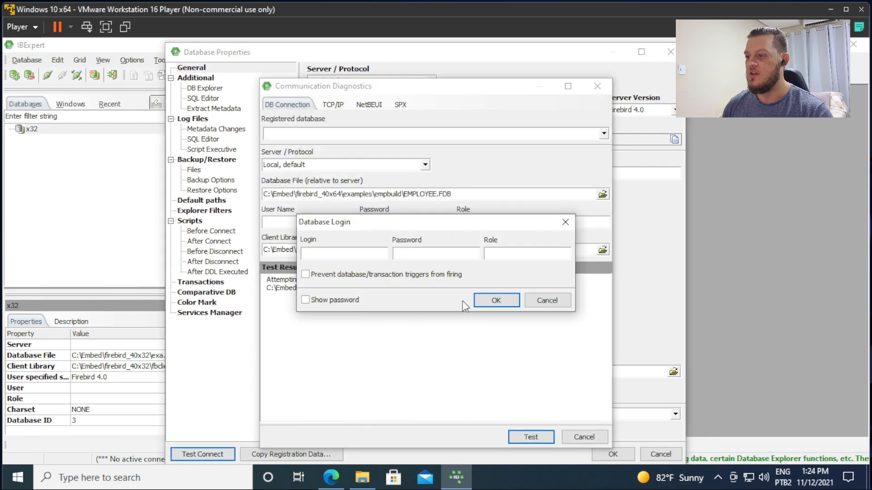
pyautogui.click(493, 300)
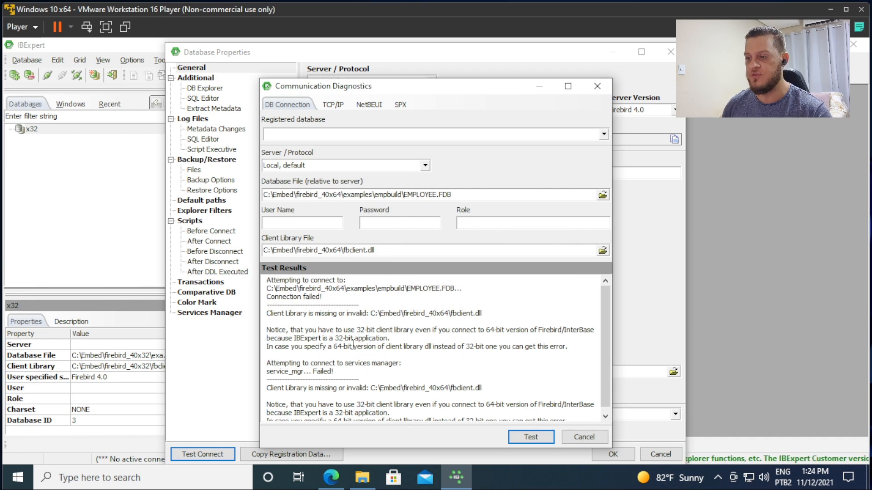
pyautogui.moveTo(334, 339); pyautogui.dragTo(368, 347)
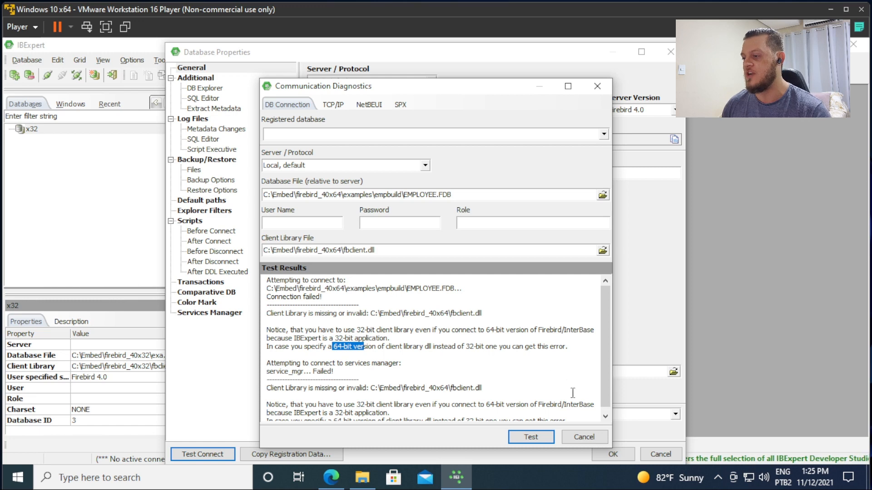
pyautogui.click(584, 437)
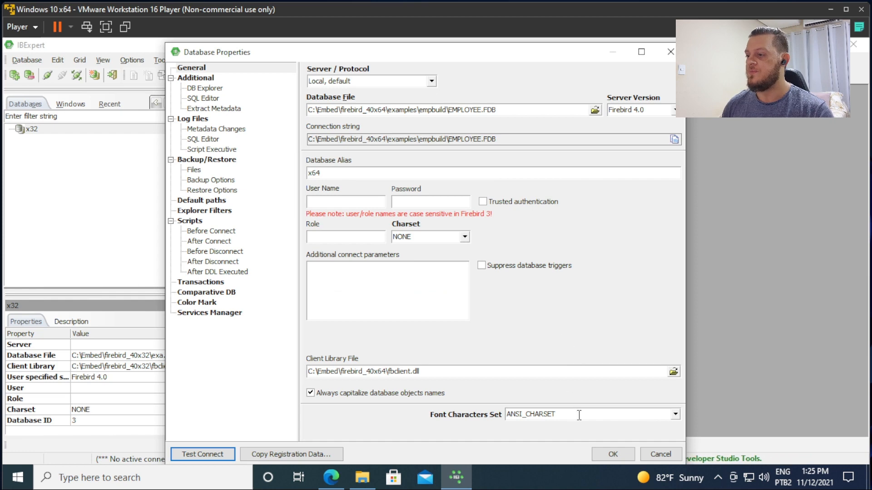
pyautogui.click(613, 454)
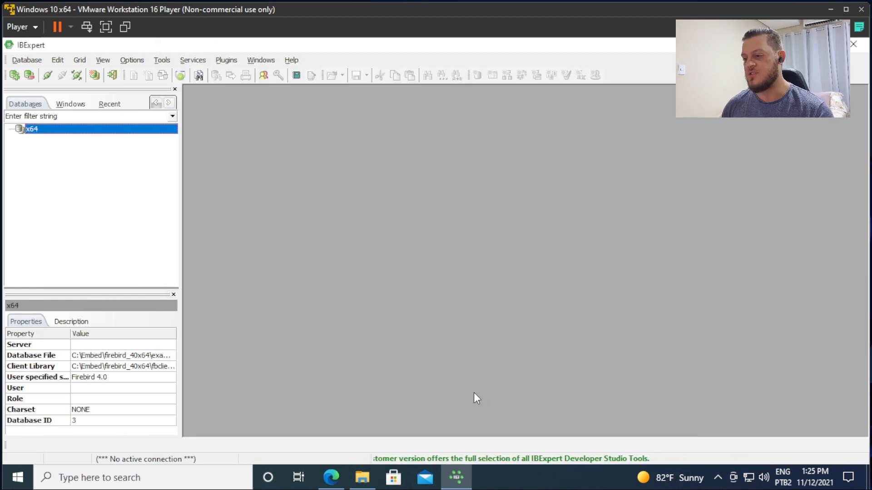
# - Switch to File Explorer, copy fbclient.dll from the firebird_40x32 folder and open the firebird_40x64 folder
pyautogui.moveTo(362, 477)
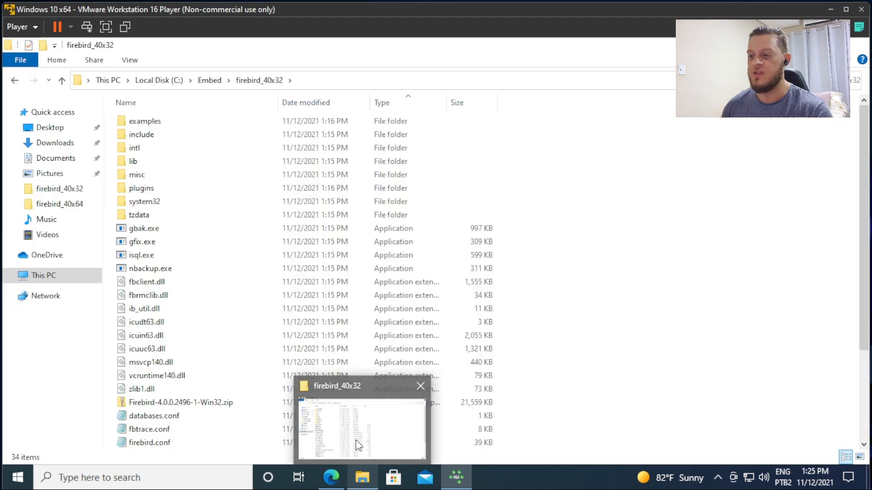
pyautogui.click(358, 448)
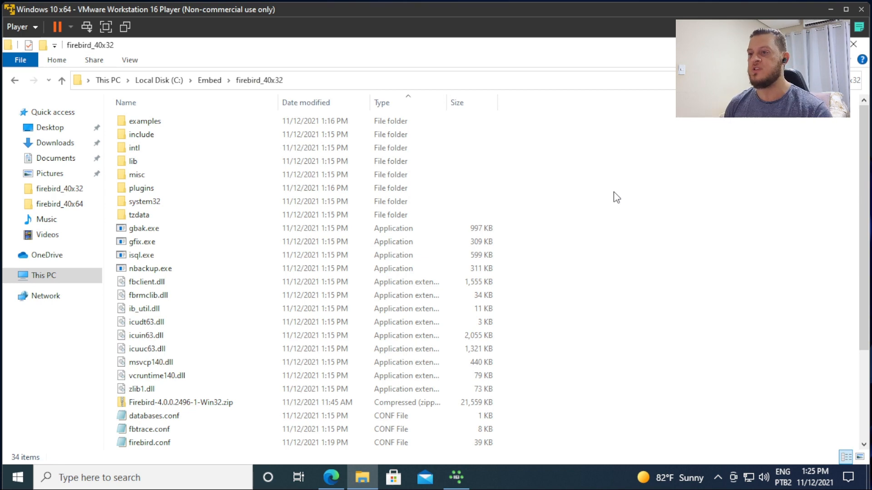
pyautogui.press('BackSpace')
pyautogui.doubleClick(167, 123)
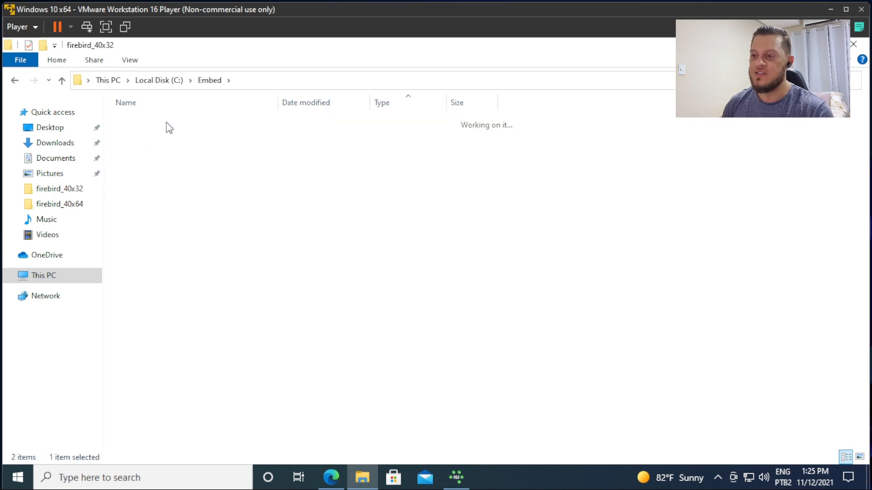
pyautogui.click(157, 282)
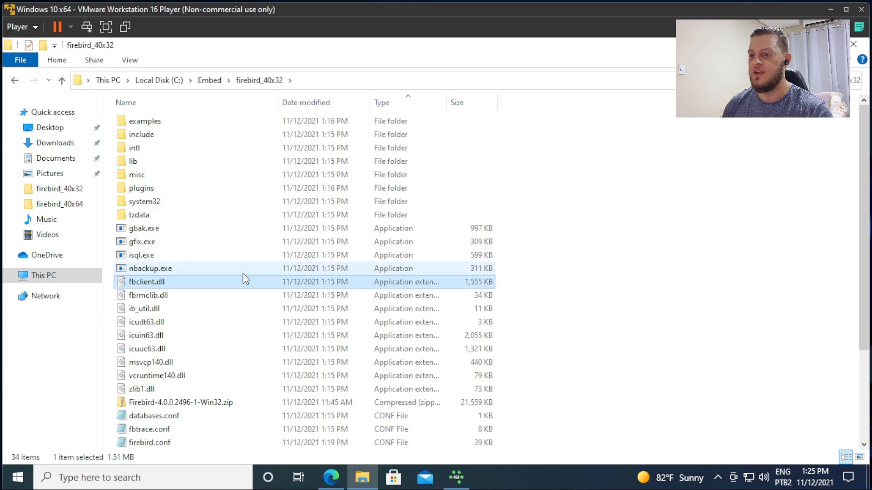
pyautogui.press('BackSpace')
pyautogui.doubleClick(160, 136)
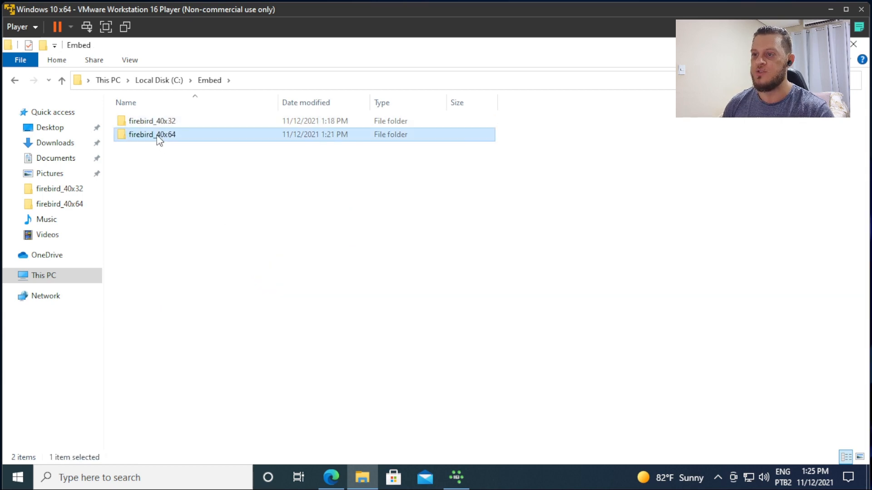
pyautogui.click(178, 268)
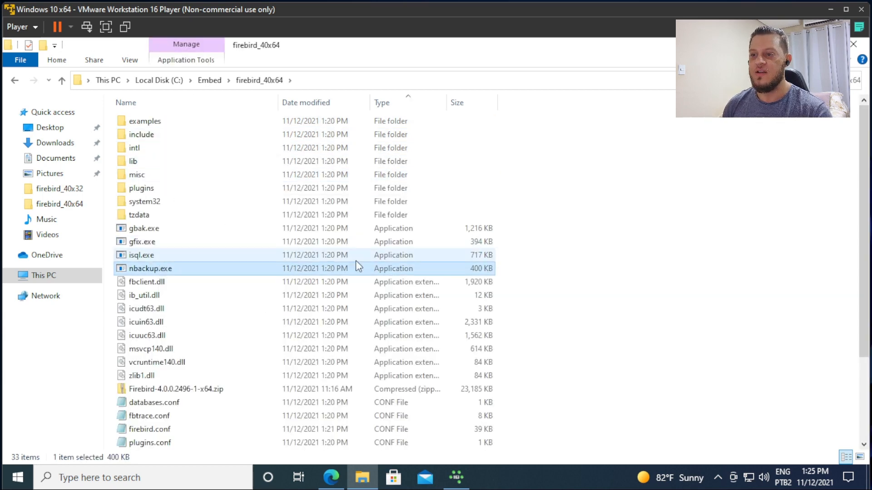
pyautogui.press('Down')
pyautogui.press('F2')
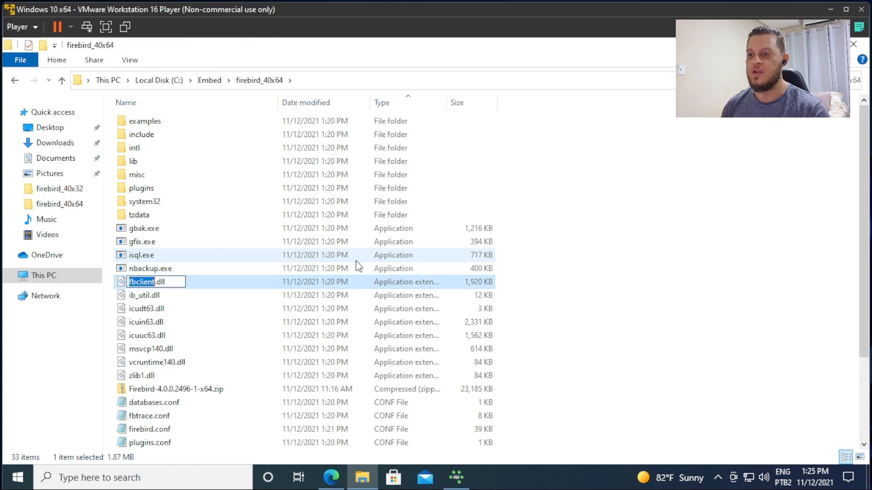
pyautogui.press('Right')
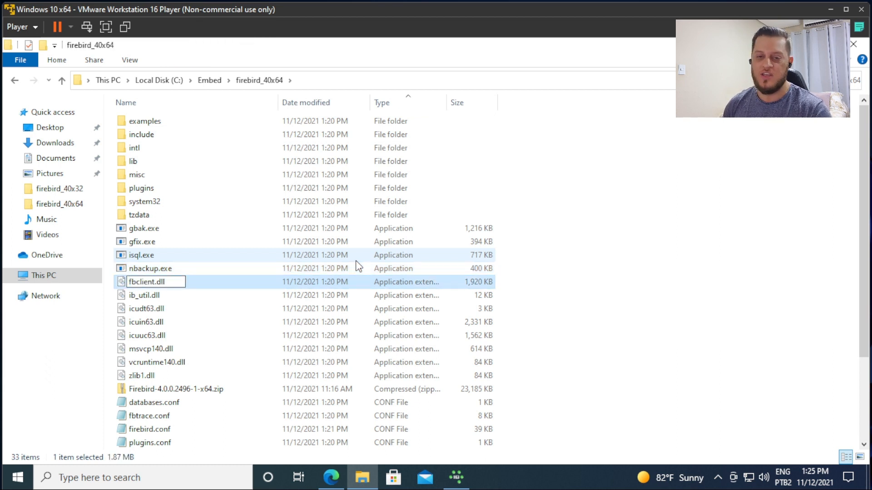
pyautogui.press('Return')
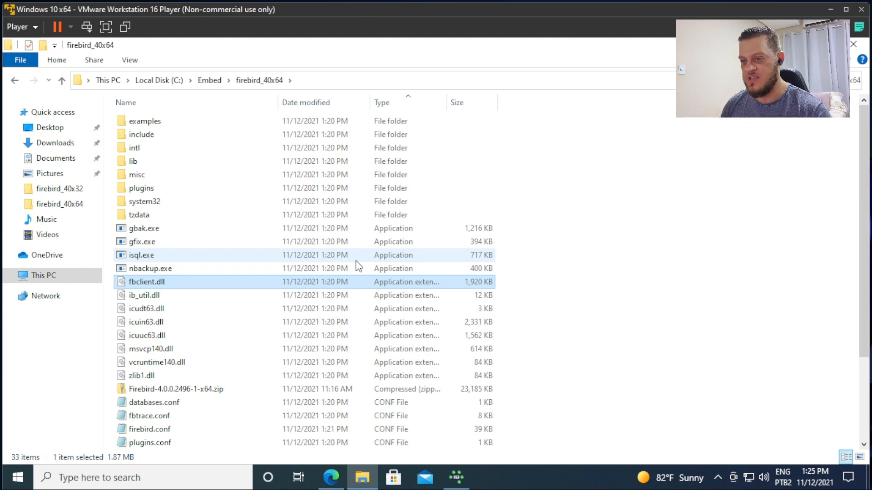
pyautogui.click(523, 286)
pyautogui.click(146, 282)
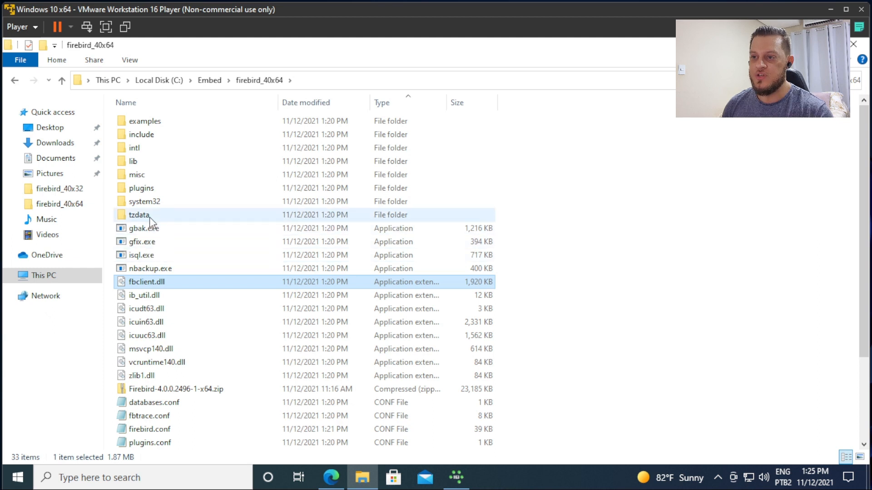
# - Check the file details of engine13.dll in the firebird_40x64 plugins folder, and replace fbclient.dll in firebird_40x64 with the copied 32-bit file
pyautogui.doubleClick(142, 188)
pyautogui.click(154, 123)
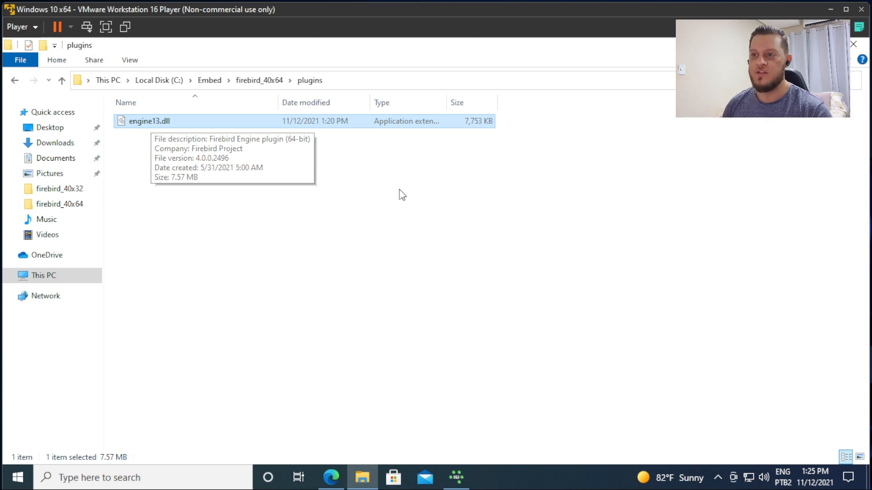
pyautogui.click(356, 193)
pyautogui.hotkey('alt', 'Up')
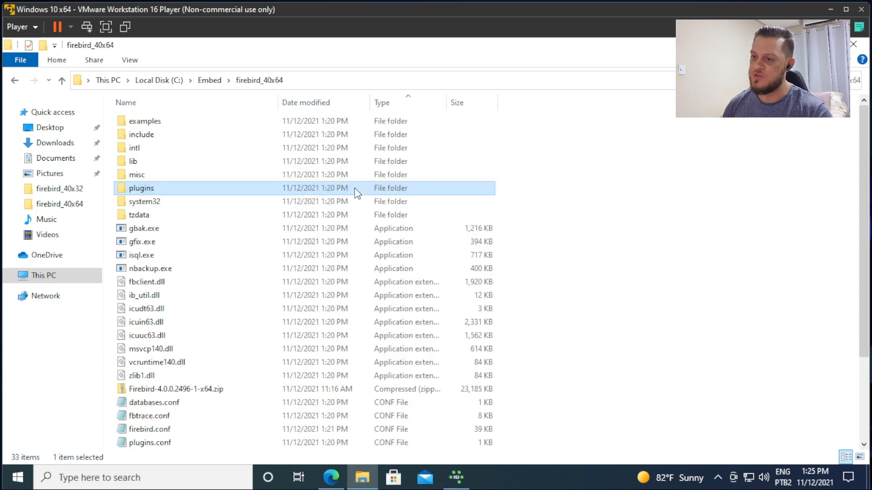
pyautogui.hotkey('ctrl', 'v')
pyautogui.click(366, 152)
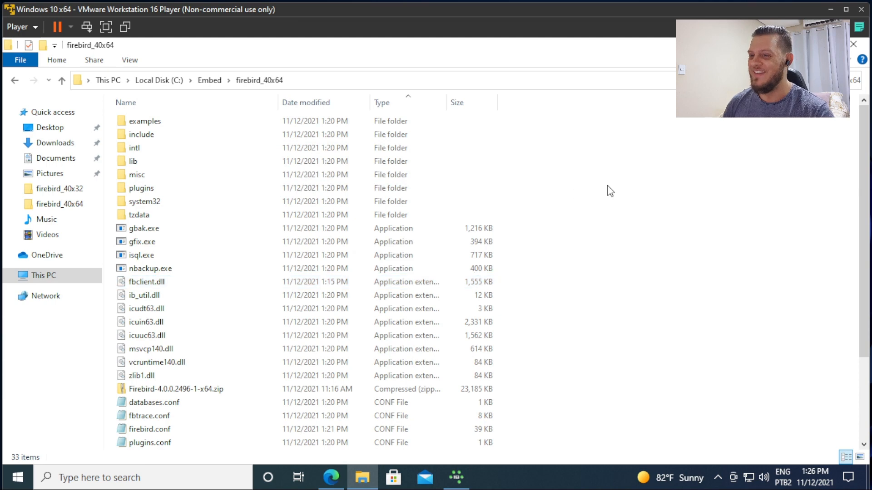
# - Copy engine13.dll from the plugins folder of firebird_40x32
pyautogui.hotkey('alt', 'Up')
pyautogui.doubleClick(178, 123)
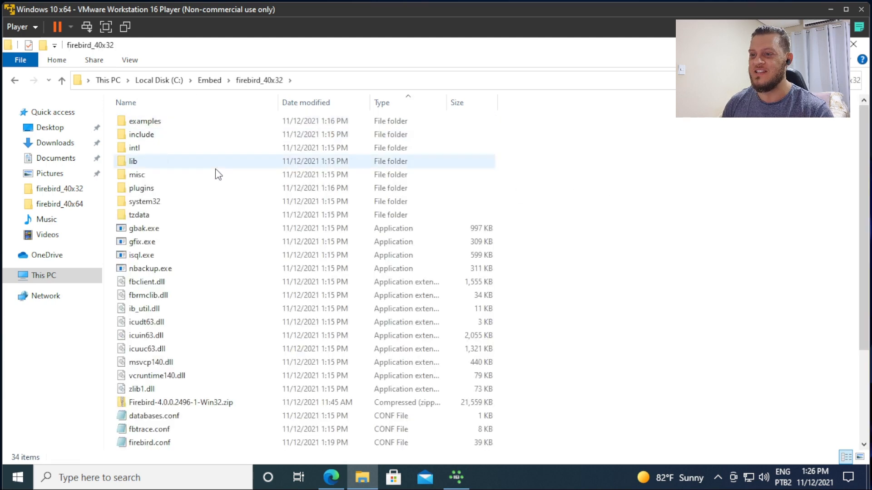
pyautogui.doubleClick(146, 190)
pyautogui.click(153, 122)
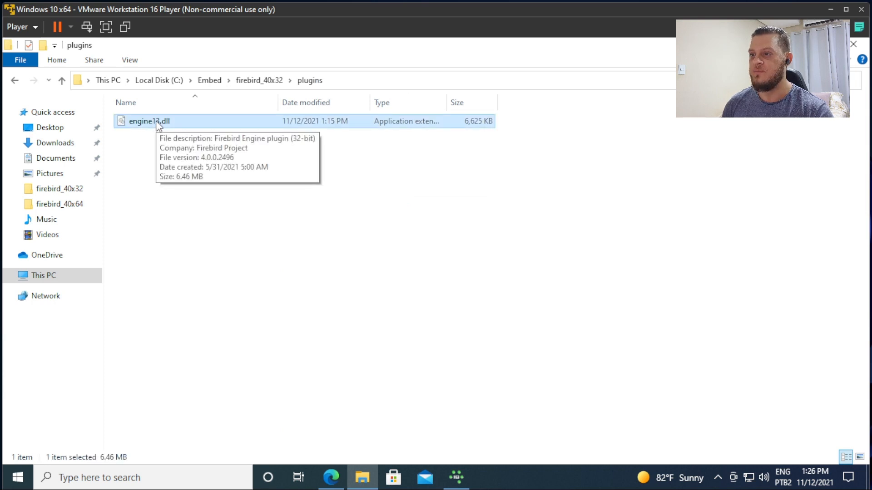
pyautogui.click(271, 183)
pyautogui.press('BackSpace')
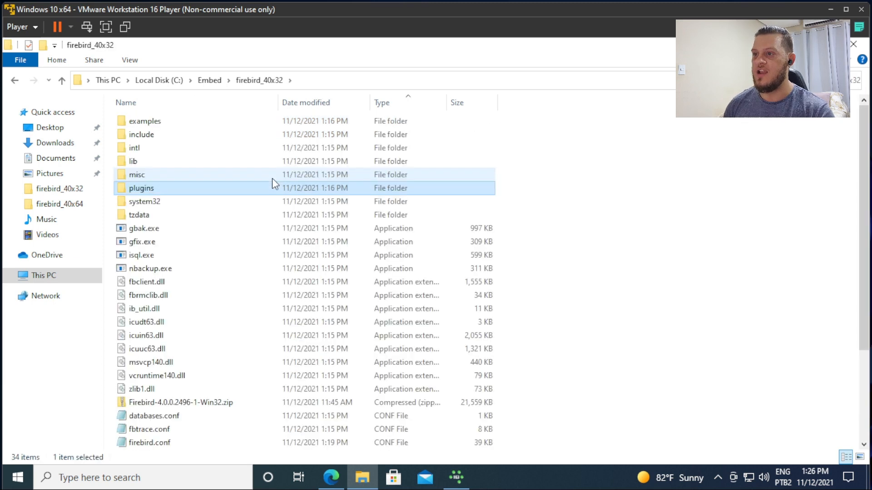
# - In the firebird_40x64 plugins folder, rename engine13.dll as engine13x64.dll and paste the copied 32-bit engine13.dll
pyautogui.press('BackSpace')
pyautogui.doubleClick(166, 138)
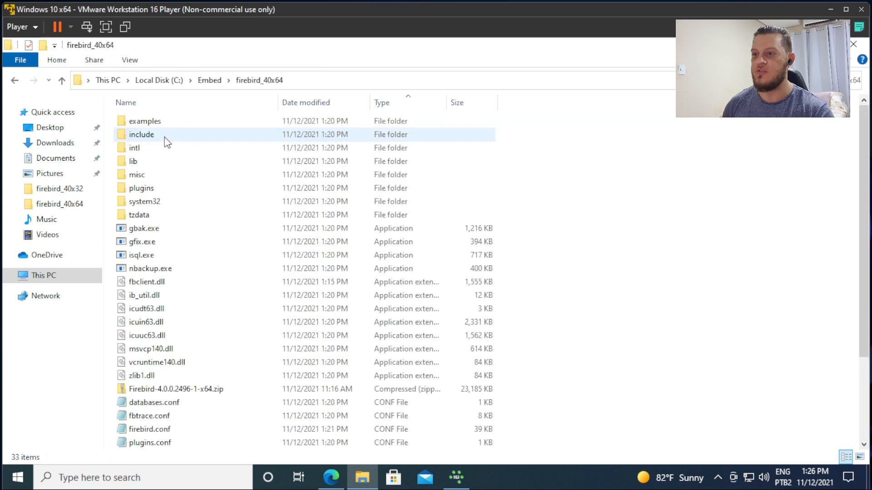
pyautogui.doubleClick(150, 188)
pyautogui.click(152, 127)
pyautogui.press('F2')
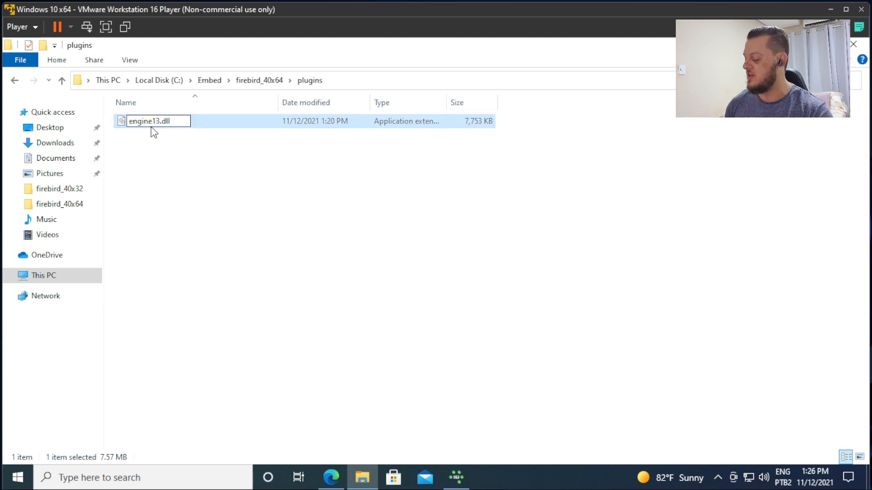
pyautogui.write('x64')
pyautogui.press('Return')
pyautogui.click(249, 195)
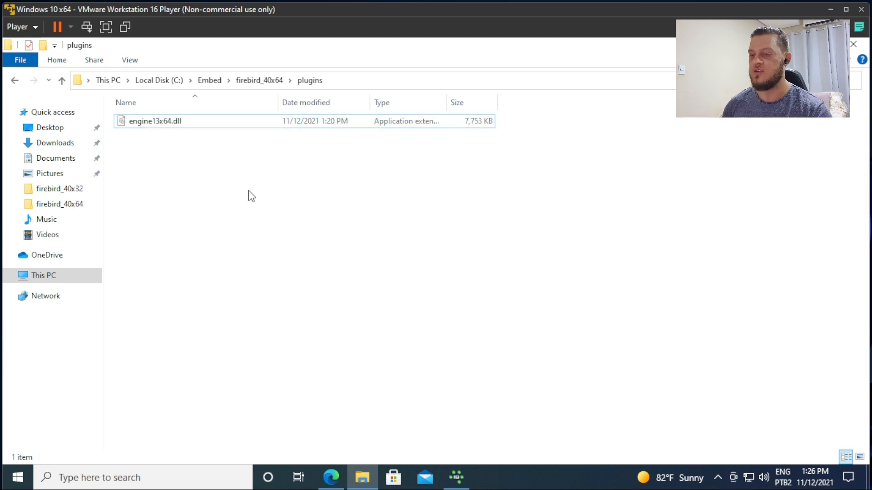
pyautogui.hotkey('ctrl', 'v')
pyautogui.press('BackSpace')
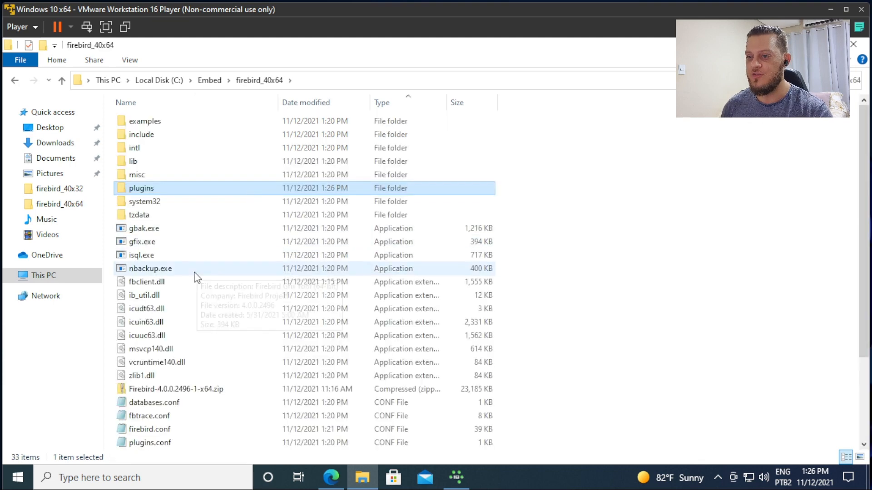
pyautogui.click(170, 283)
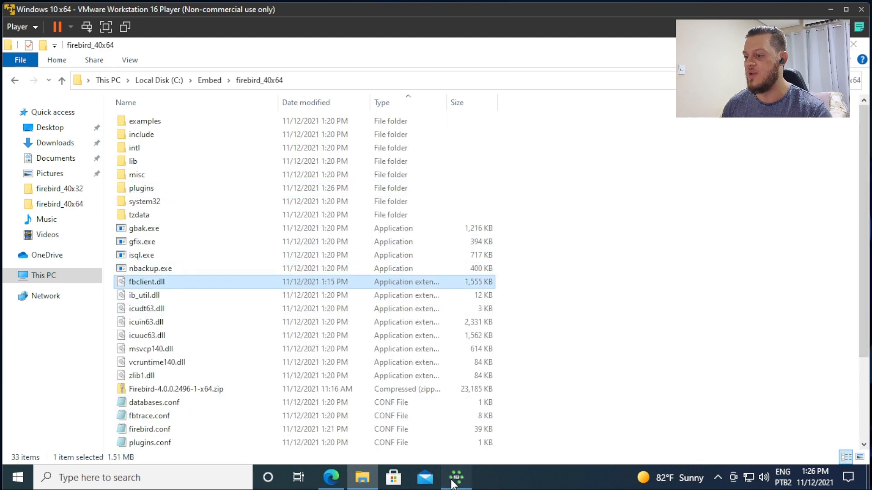
# - Switch to IBExpert and open the registration properties of the x64 database to check its client library file
pyautogui.click(454, 475)
pyautogui.click(42, 130)
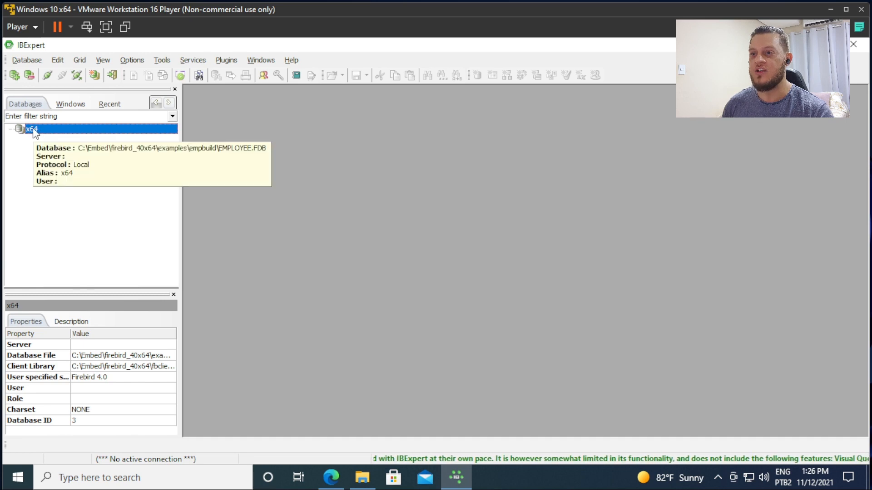
pyautogui.rightClick(33, 128)
pyautogui.click(119, 295)
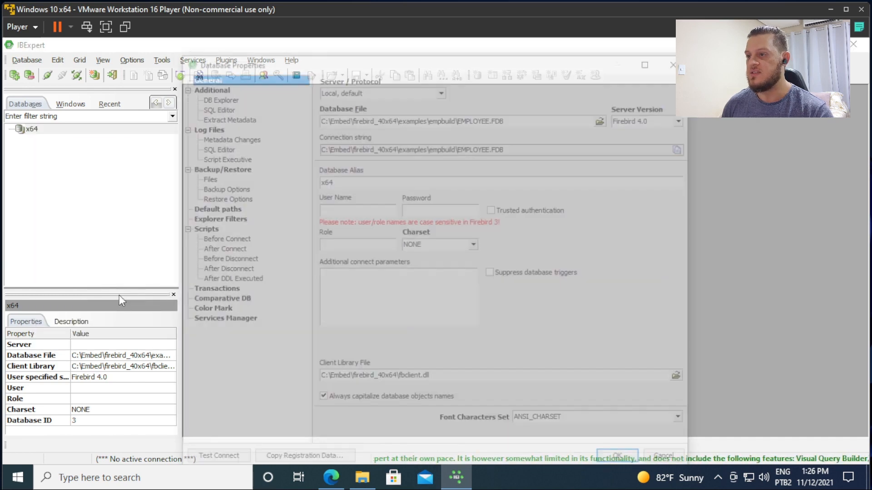
pyautogui.click(350, 181)
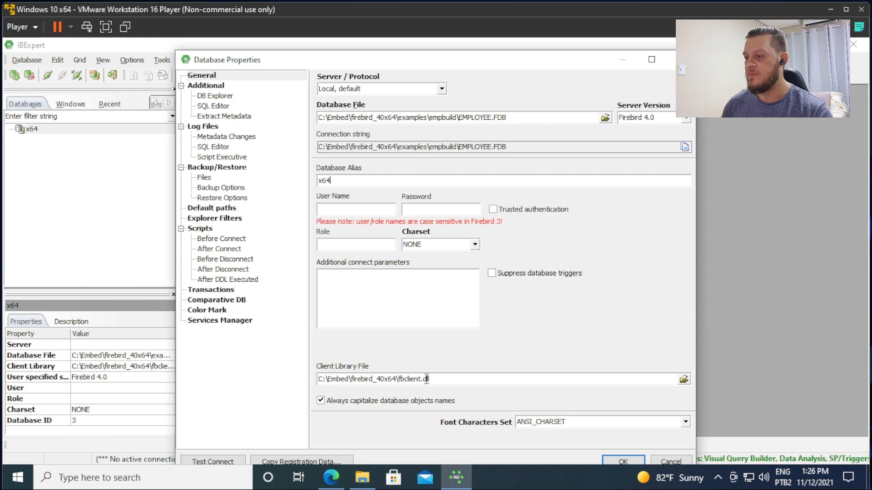
pyautogui.moveTo(415, 61); pyautogui.dragTo(406, 54)
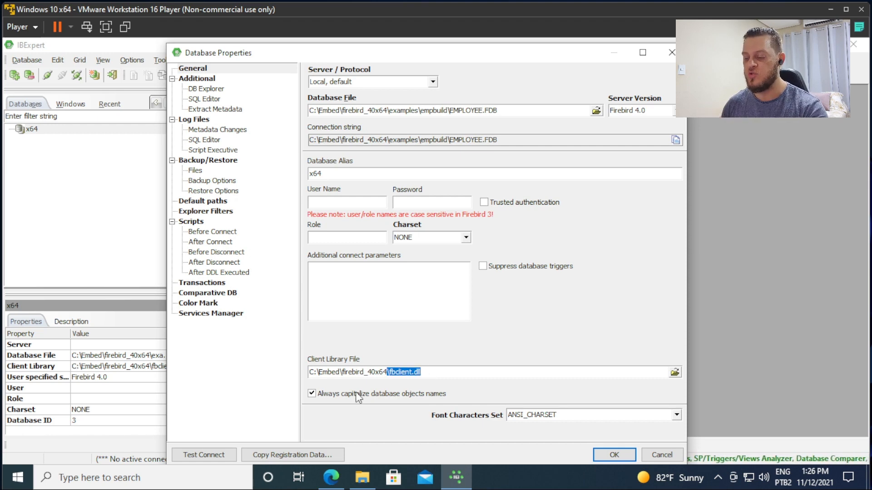
# - Test the x64 database connection with a blank login, then close the diagnostics and accept the database properties
pyautogui.click(208, 456)
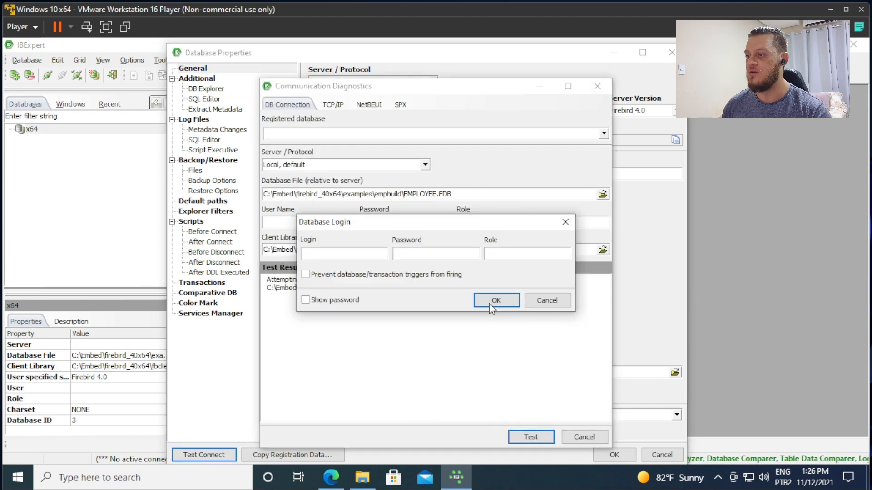
pyautogui.click(491, 305)
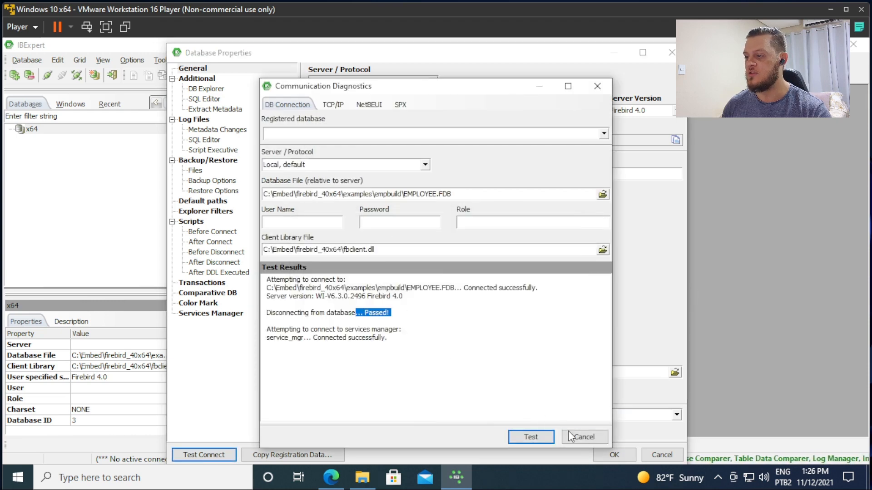
pyautogui.click(570, 435)
pyautogui.click(610, 454)
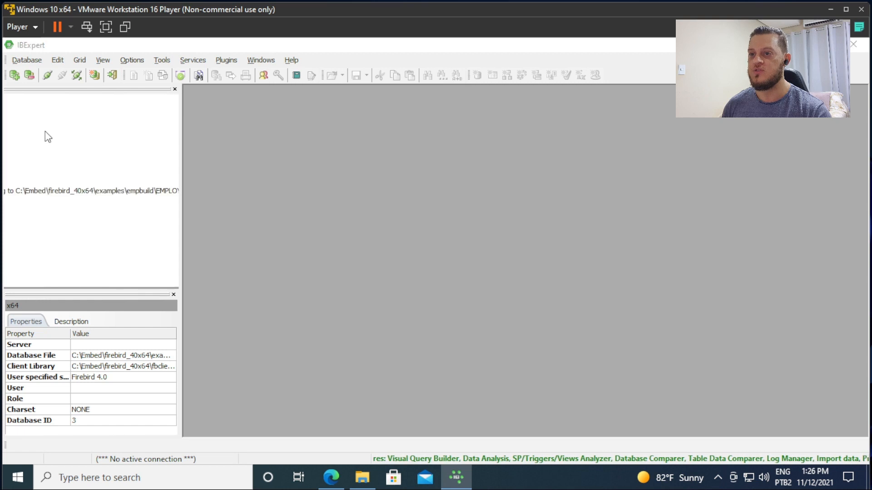
# - Connect to the x64 database with a blank login and view the data of its COUNTRY table
pyautogui.click(500, 301)
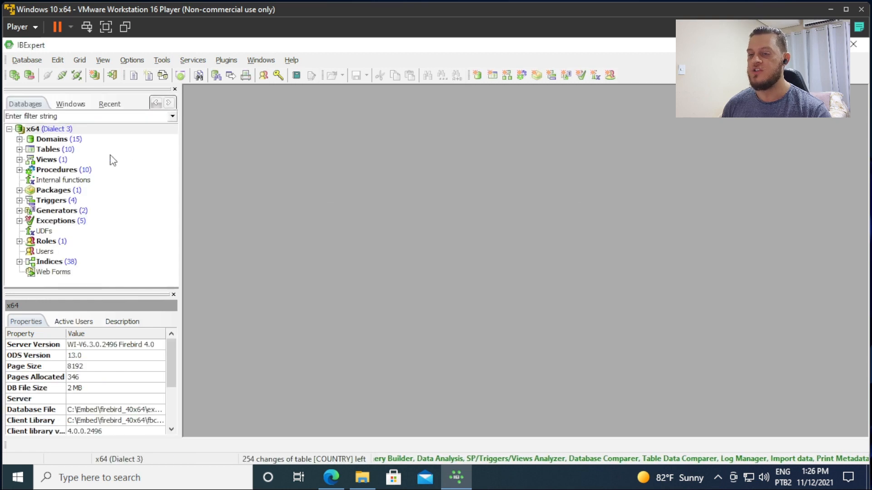
pyautogui.doubleClick(63, 137)
pyautogui.doubleClick(63, 137)
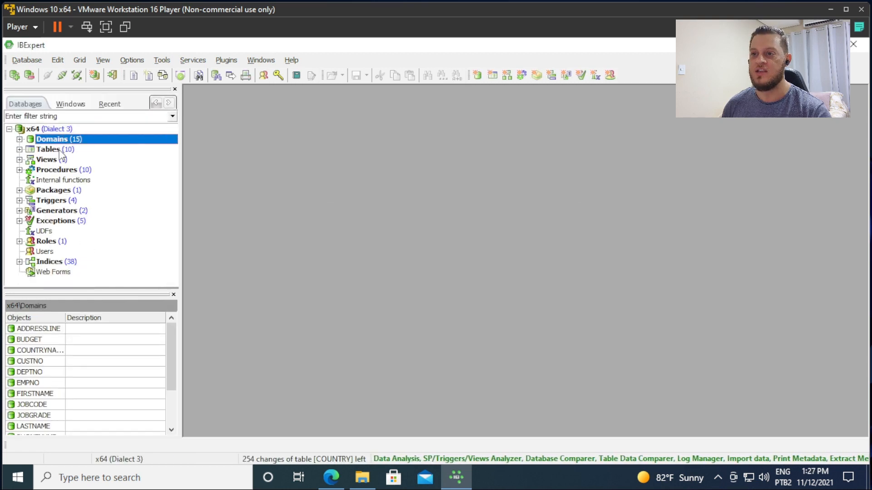
pyautogui.doubleClick(60, 149)
pyautogui.doubleClick(61, 160)
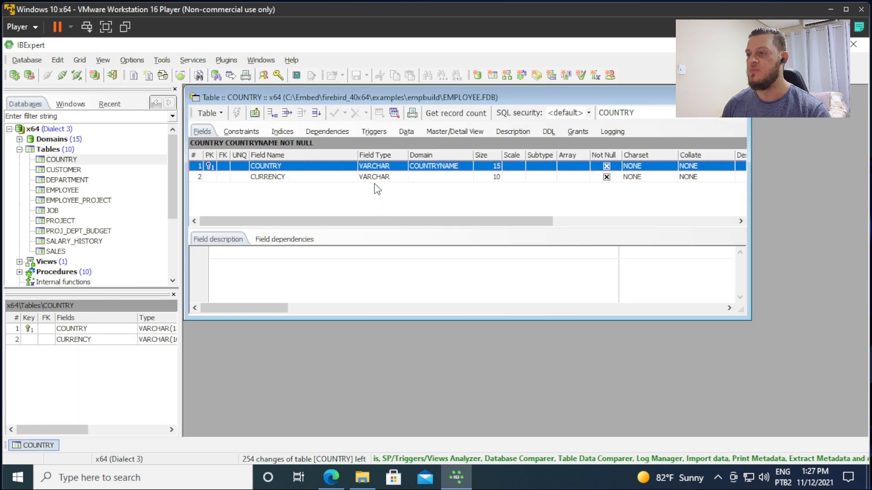
pyautogui.click(406, 131)
pyautogui.doubleClick(451, 96)
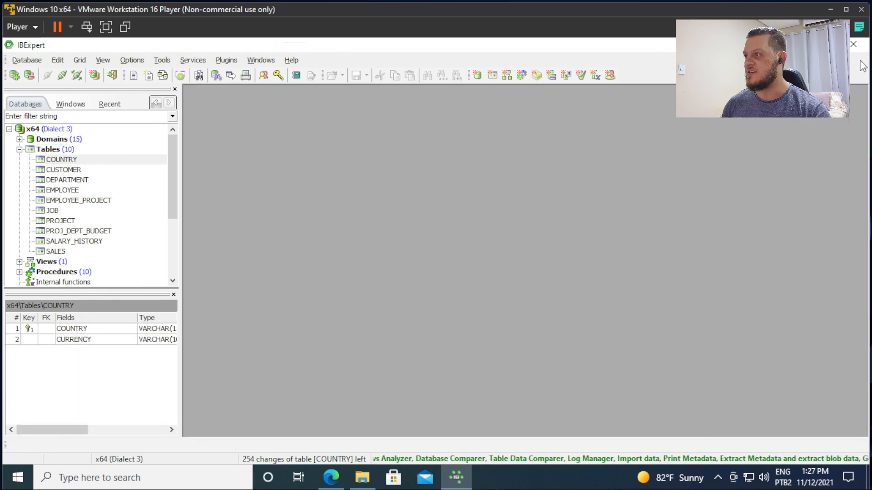
# - Close the COUNTRY table, collapse the table list and disconnect from the x64 database
pyautogui.click(863, 60)
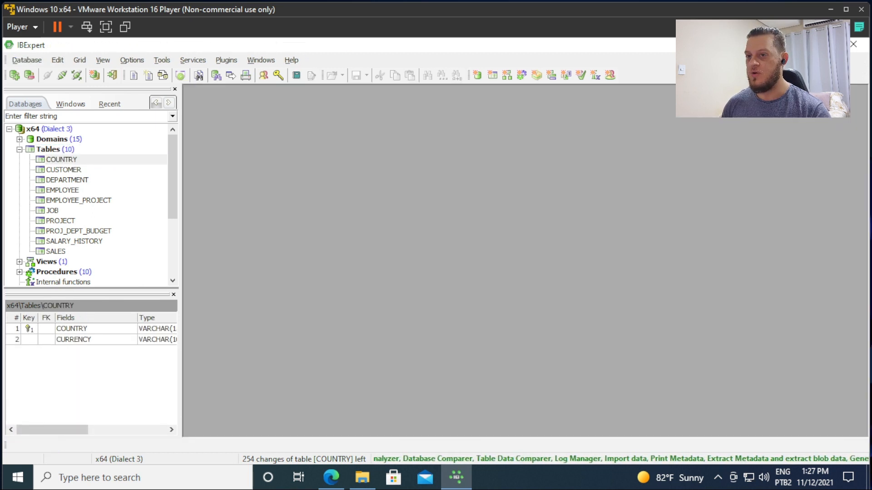
pyautogui.click(19, 149)
pyautogui.click(49, 129)
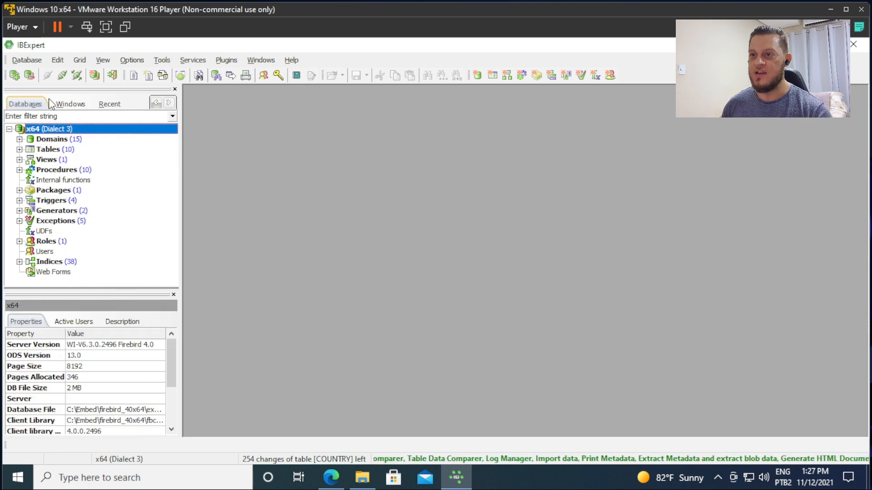
pyautogui.click(63, 75)
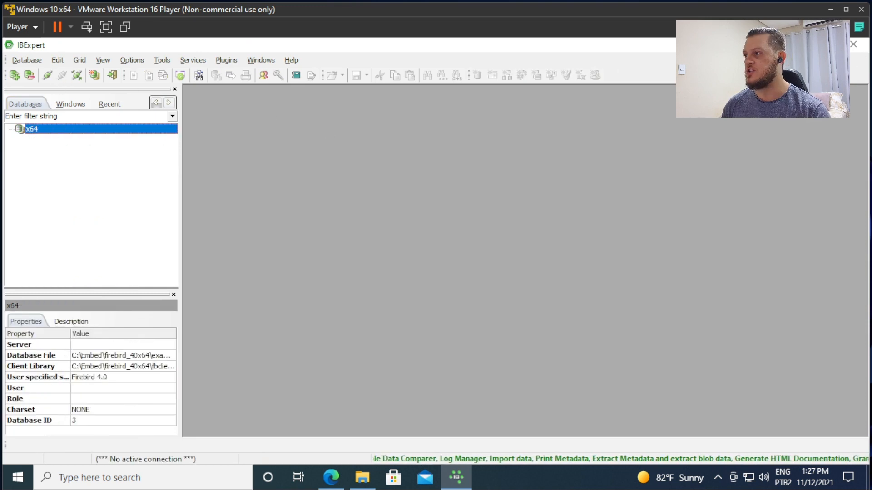
# - Switch to File Explorer, open Firebird-4.0.0.2496-1-x64.zip in the firebird_40x64 folder and copy its fbclient.dll
pyautogui.click(793, 45)
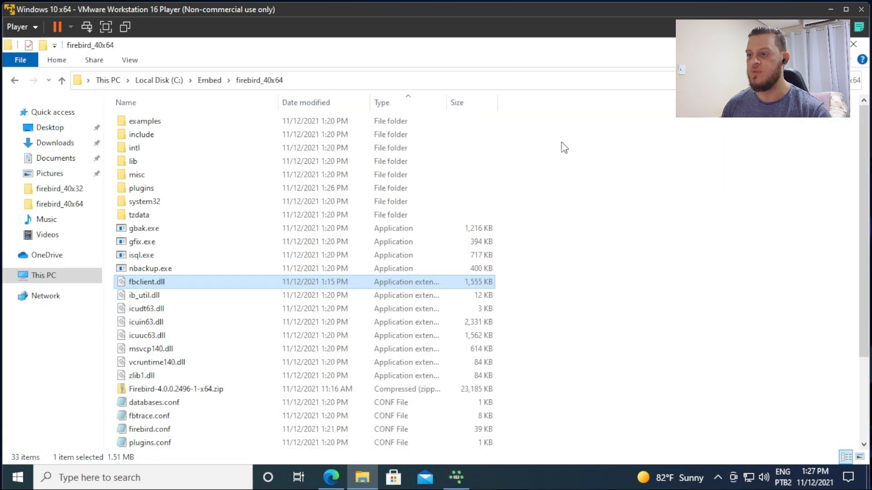
pyautogui.click(146, 268)
pyautogui.click(154, 280)
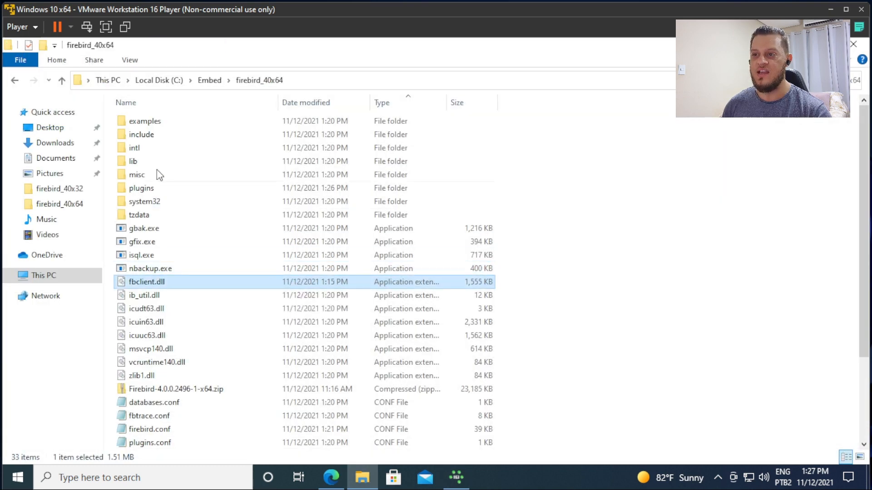
pyautogui.press('Down')
pyautogui.press('Down')
pyautogui.press('Down')
pyautogui.press('Down')
pyautogui.press('Down')
pyautogui.press('Down')
pyautogui.press('Down')
pyautogui.press('Down')
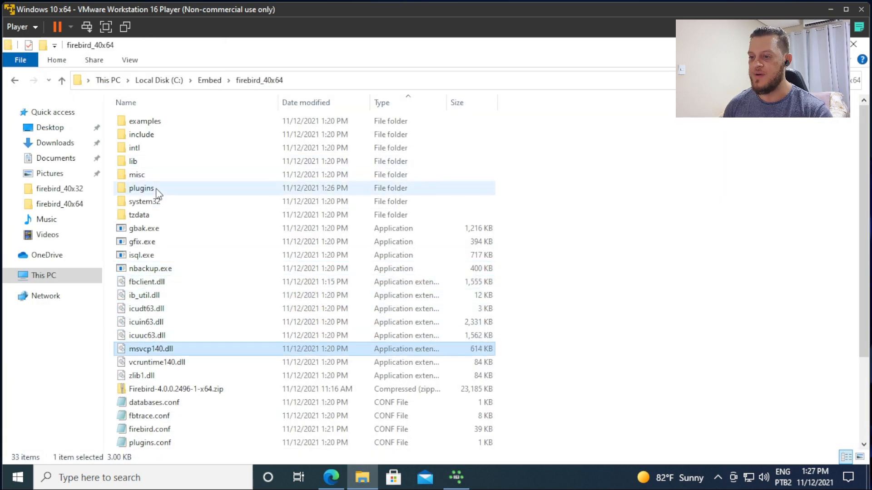
pyautogui.press('Return')
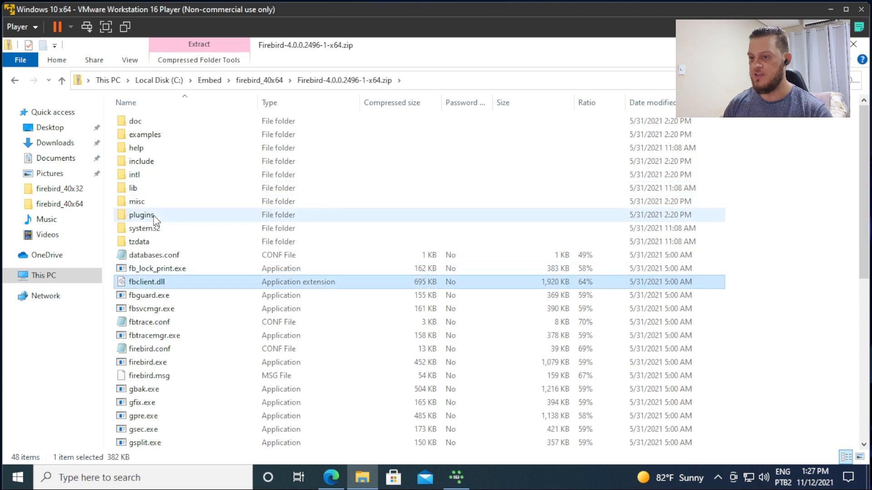
pyautogui.keyDown('ctrl'); pyautogui.click(154, 217); pyautogui.keyUp('ctrl')
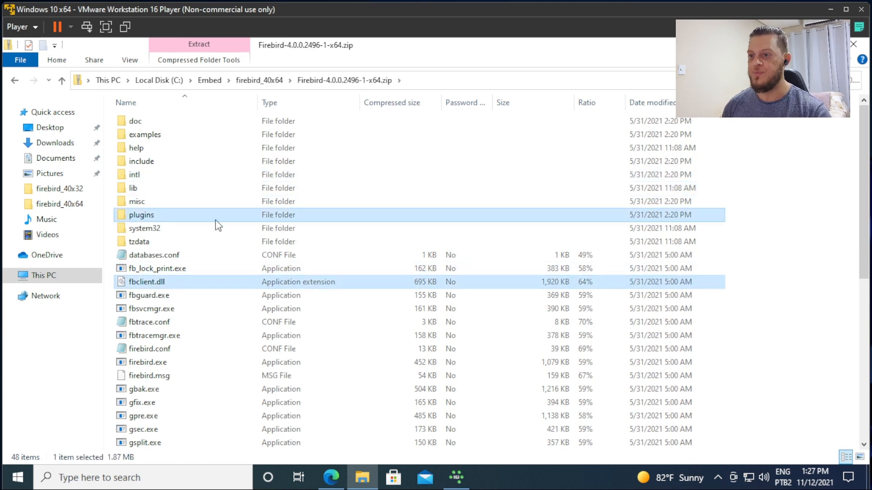
pyautogui.hotkey('ctrl', 'c')
# - Replace fbclient.dll in firebird_40x64 with the copied 64-bit file, quitting IBExpert to release the folder
pyautogui.press('BackSpace')
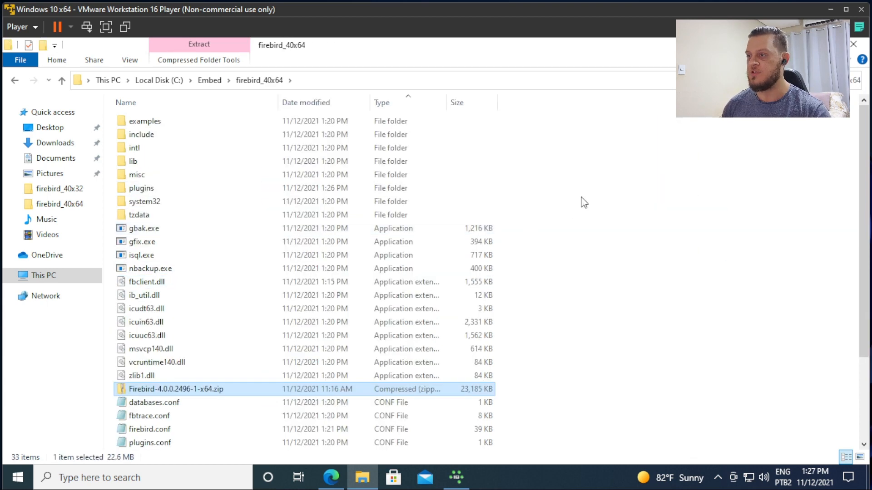
pyautogui.hotkey('ctrl', 'v')
pyautogui.click(375, 155)
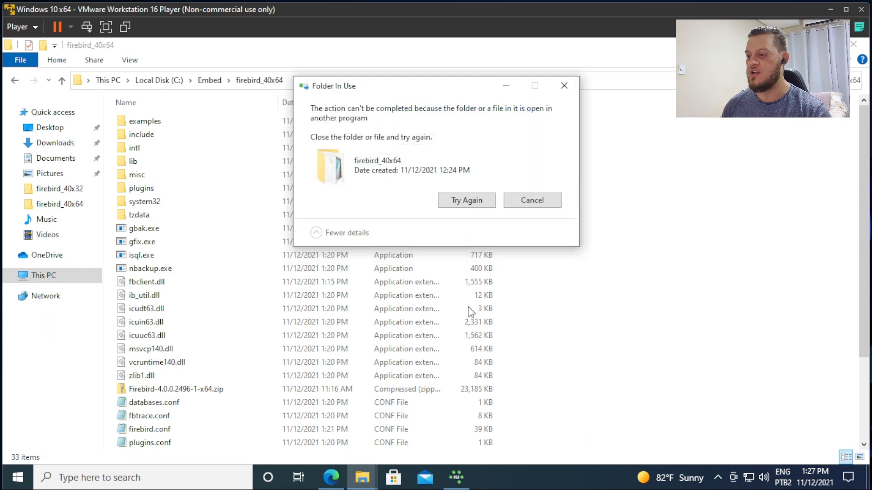
pyautogui.click(461, 476)
pyautogui.hotkey('alt', 'F4')
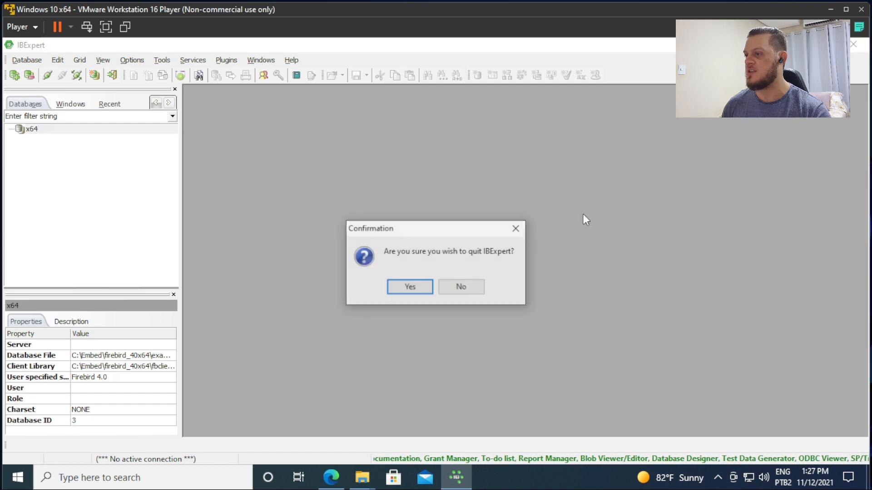
pyautogui.click(410, 287)
pyautogui.click(454, 204)
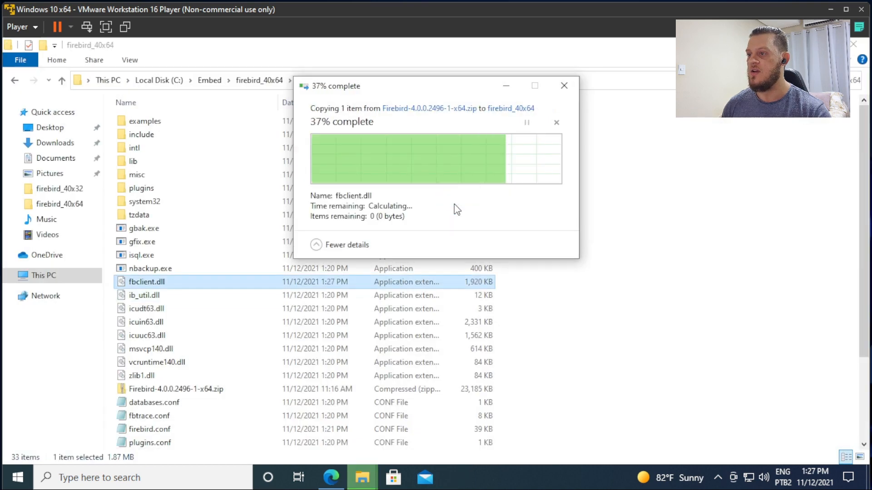
# - In the firebird_40x64 plugins folder, delete the 32-bit engine13.dll and rename engine13x64.dll as engine13.dll
pyautogui.doubleClick(175, 189)
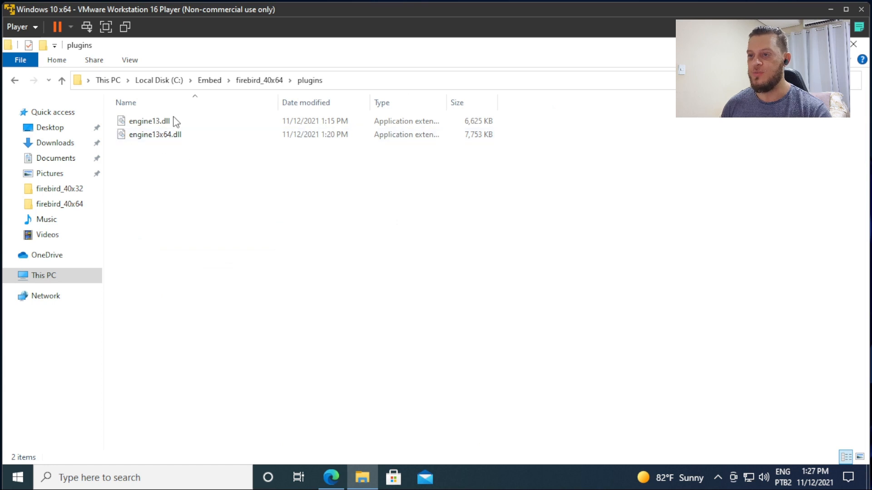
pyautogui.click(159, 123)
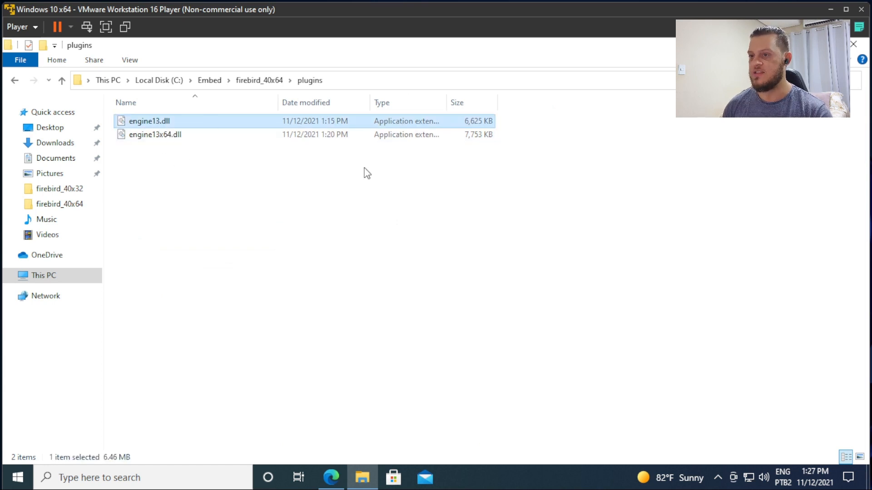
pyautogui.press('Delete')
pyautogui.press('F2')
pyautogui.press('Home')
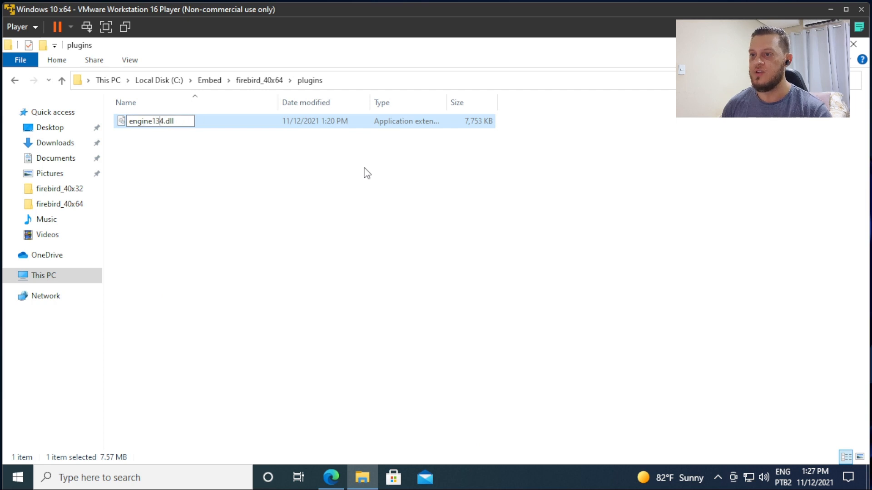
pyautogui.press('Return')
pyautogui.hotkey('alt', 'Up')
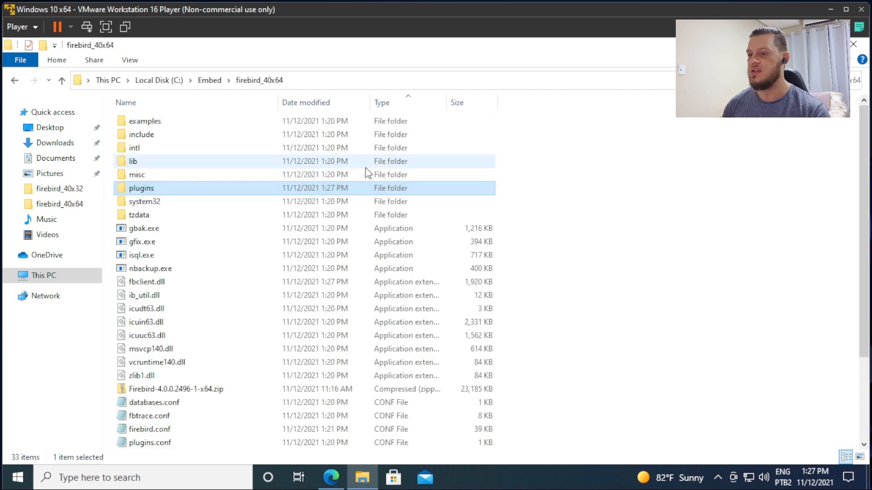
# - Locate isql.exe in the firebird_40x64 folder and open a command prompt
pyautogui.click(654, 187)
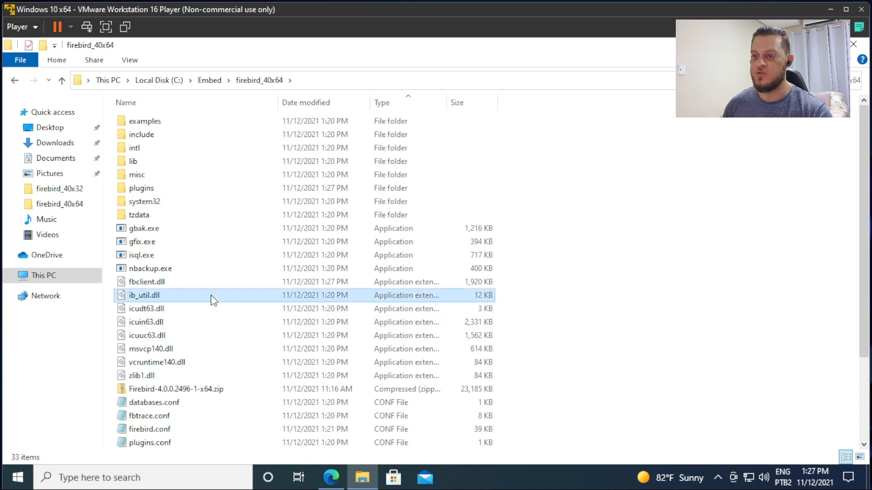
pyautogui.write('is')
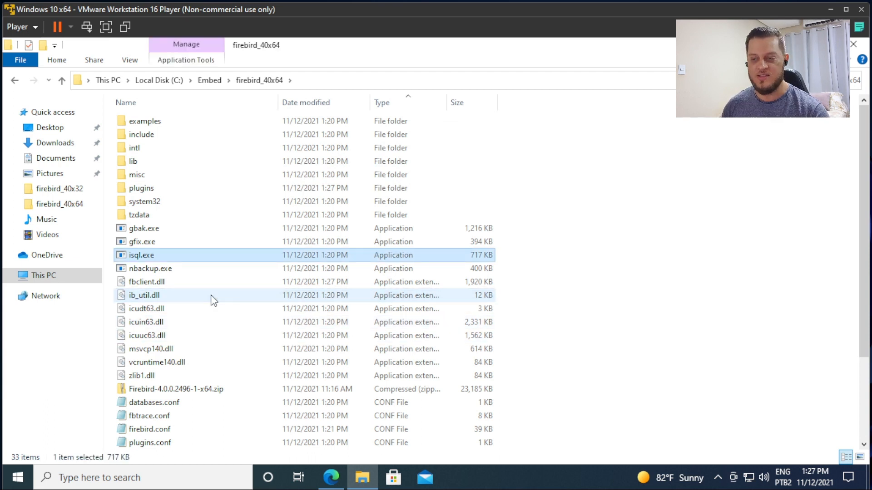
pyautogui.click(569, 244)
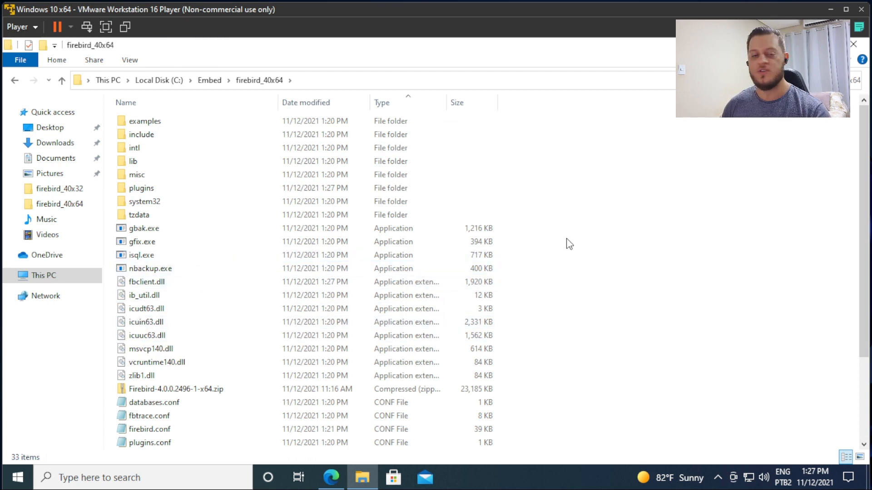
pyautogui.press('super+r')
pyautogui.write('cmd')
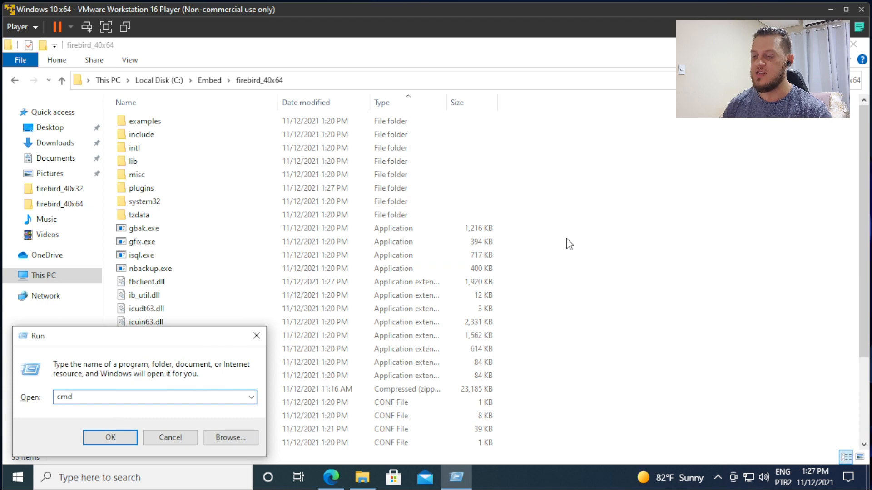
pyautogui.press('Return')
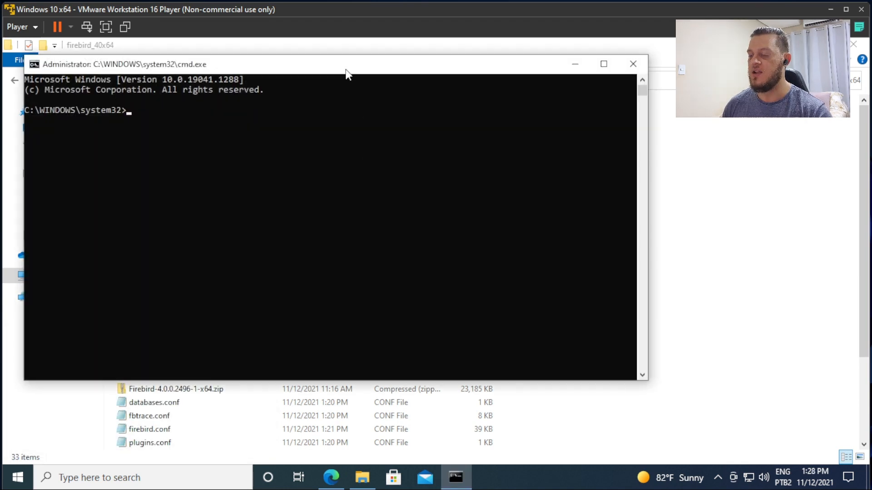
# - Copy the firebird_40x64 folder path and change the command prompt's directory to C:\Embed\firebird_40x64
pyautogui.moveTo(348, 74); pyautogui.dragTo(514, 123)
pyautogui.click(426, 80)
pyautogui.hotkey('alt', 'Tab')
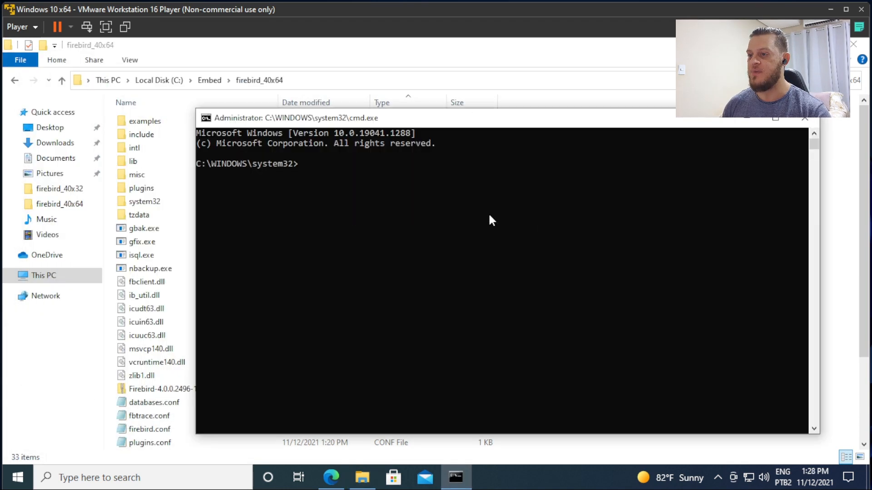
pyautogui.write('cd')
pyautogui.hotkey('ctrl', 'v')
pyautogui.press('Return')
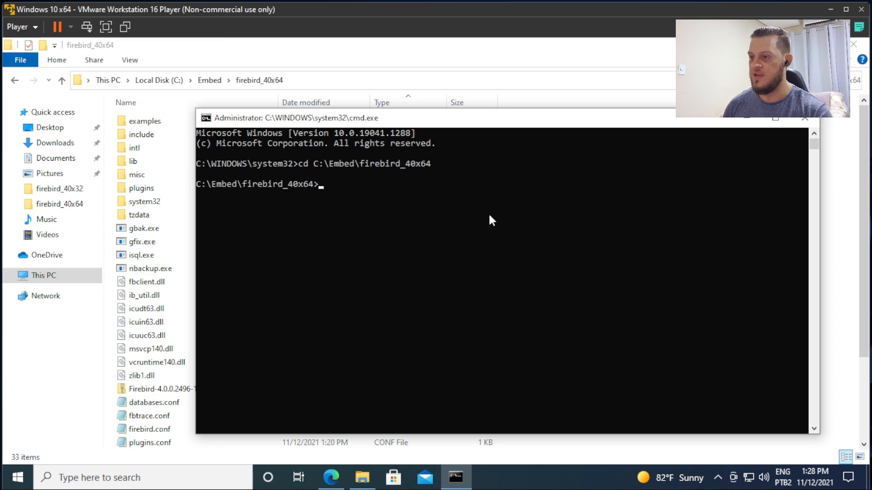
pyautogui.moveTo(414, 125); pyautogui.dragTo(421, 125)
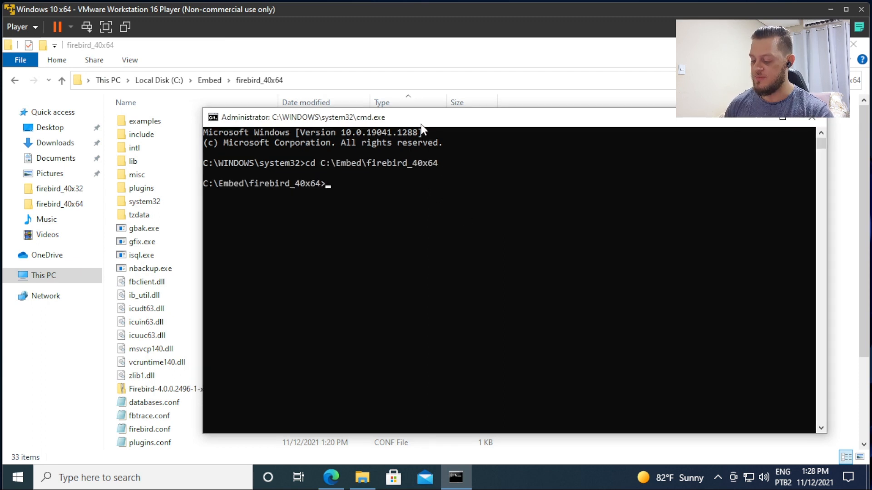
# - Start isql and begin a connect statement, then copy the full path of EMPLOYEE.FDB from firebird_40x64\examples\empbuild in File Explorer
pyautogui.write('isql')
pyautogui.press('Return')
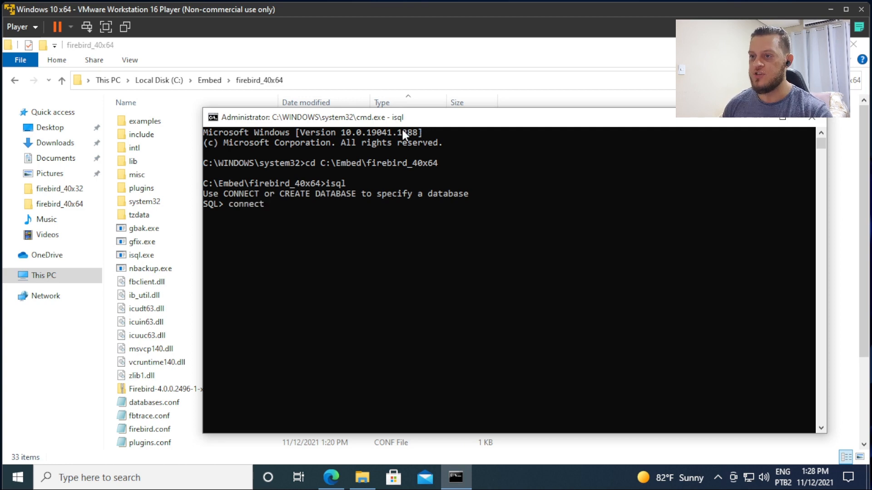
pyautogui.doubleClick(157, 123)
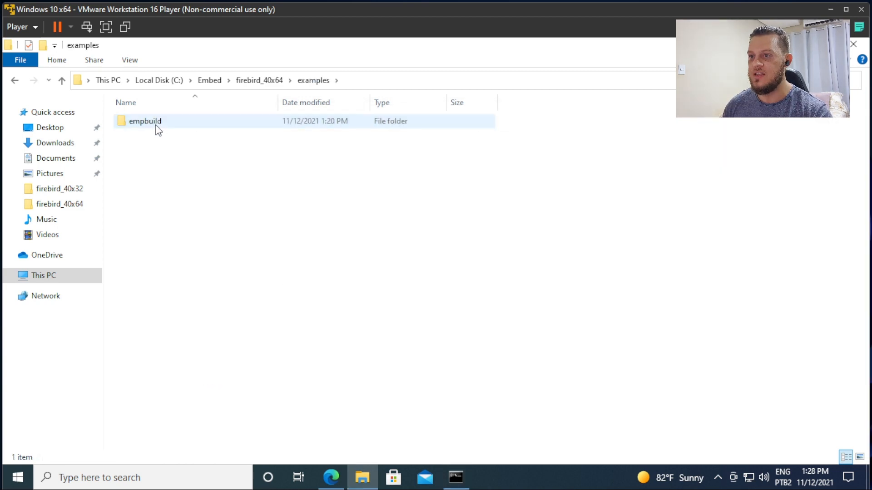
pyautogui.doubleClick(156, 125)
pyautogui.click(149, 136)
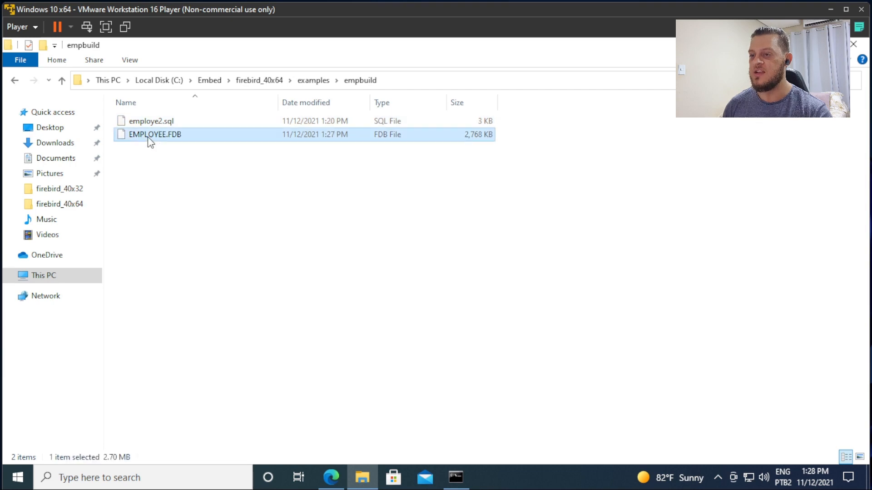
pyautogui.rightClick(148, 138)
pyautogui.keyDown('shift'); pyautogui.rightClick(148, 137); pyautogui.keyUp('shift')
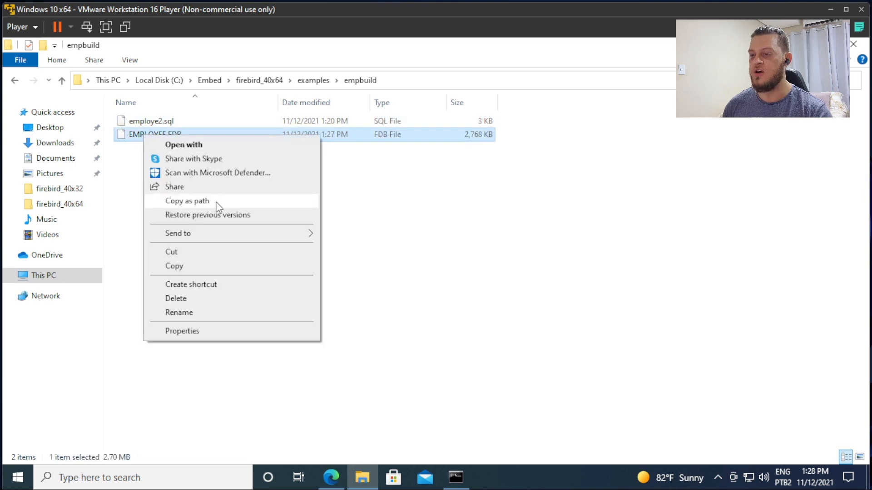
pyautogui.click(187, 201)
# - Back in the command prompt, complete and run connect "C:\Embed\firebird_40x64\examples\empbuild\EMPLOYEE.FDB"; in isql
pyautogui.hotkey('alt', 'Tab')
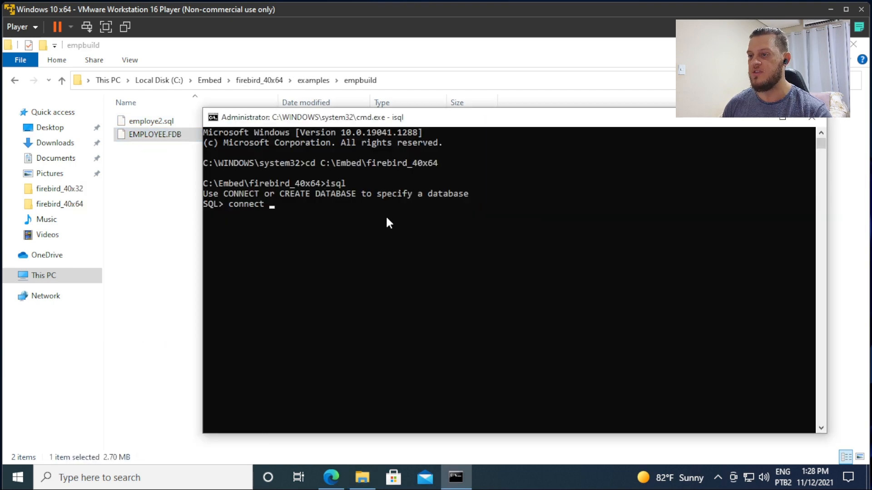
pyautogui.hotkey('ctrl', 'v')
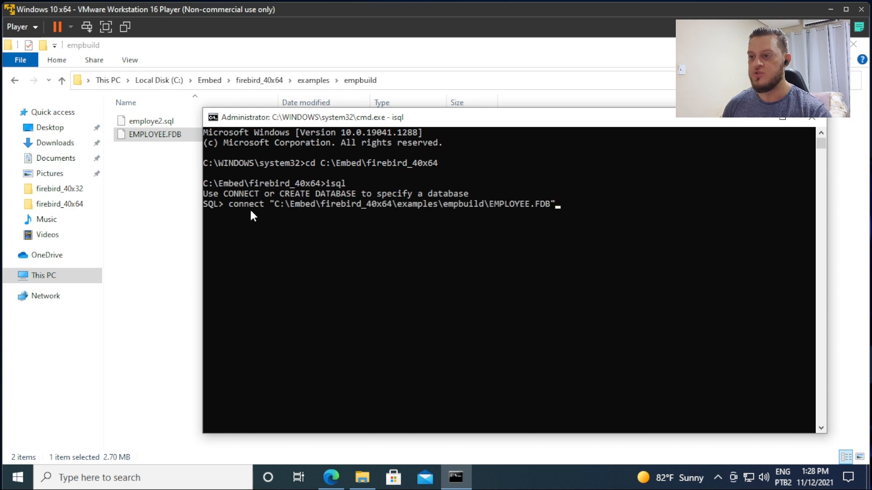
pyautogui.write(';')
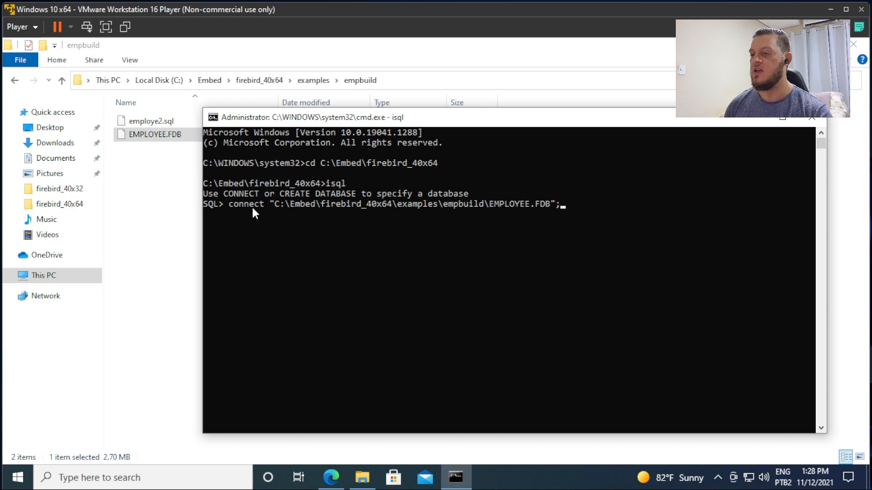
pyautogui.press('Return')
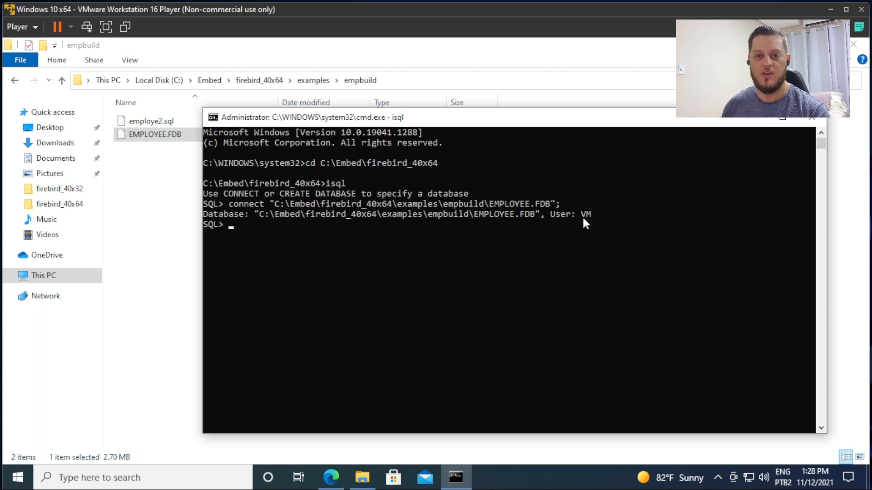
# - Run the query select * from country; in isql and close the command prompt
pyautogui.write('select * from country')
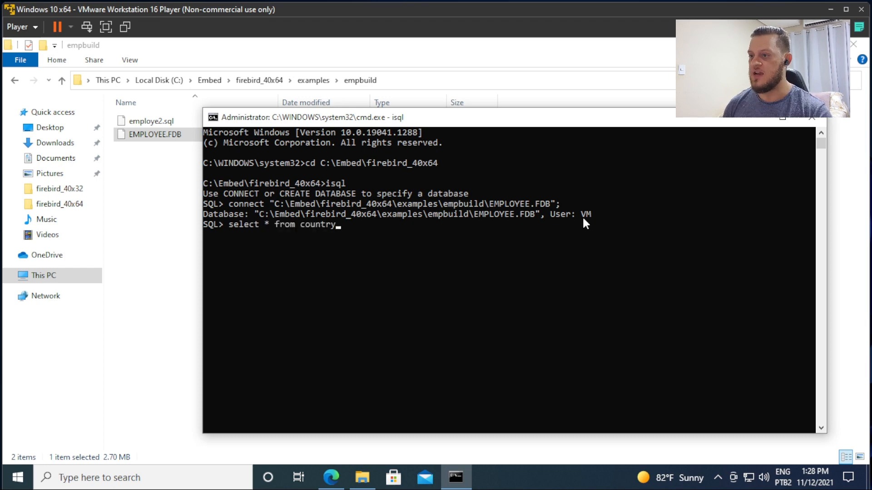
pyautogui.write(';')
pyautogui.press('Return')
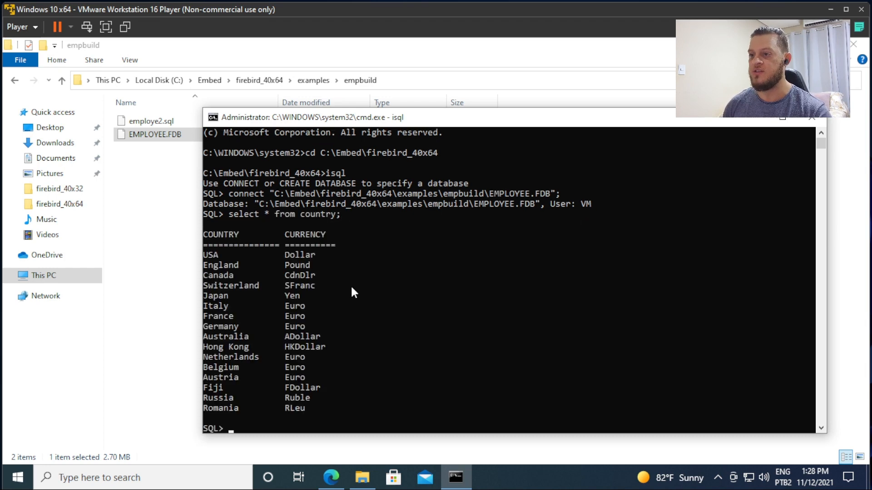
pyautogui.click(812, 118)
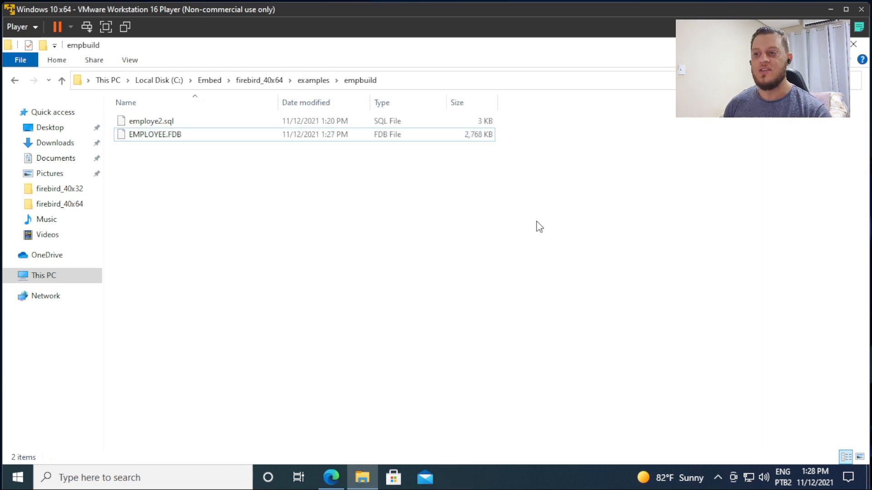
# - Return to the firebird_40x64 folder and check the file details of fbclient.dll
pyautogui.hotkey('alt', 'Up')
pyautogui.hotkey('alt', 'Up')
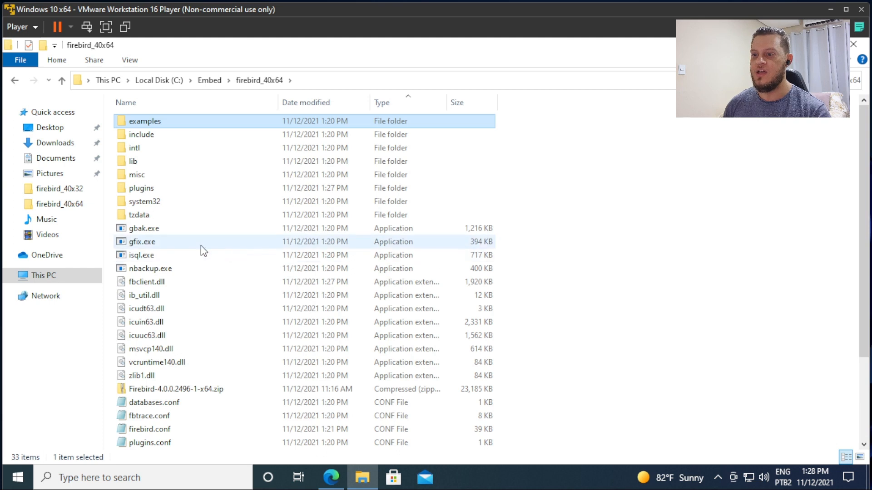
pyautogui.click(167, 246)
pyautogui.press('f')
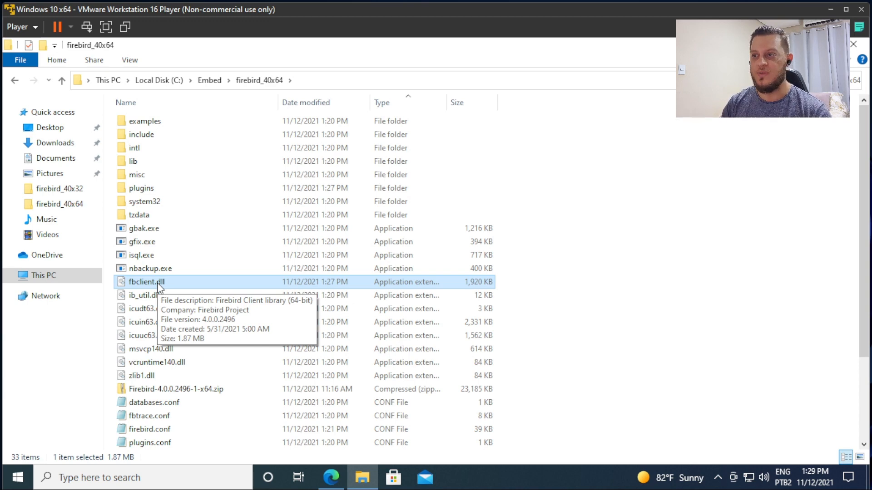
pyautogui.click(600, 195)
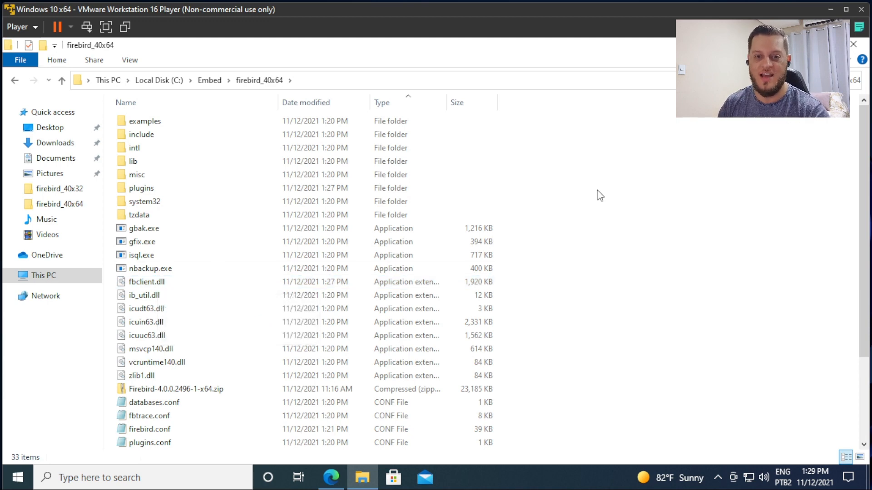